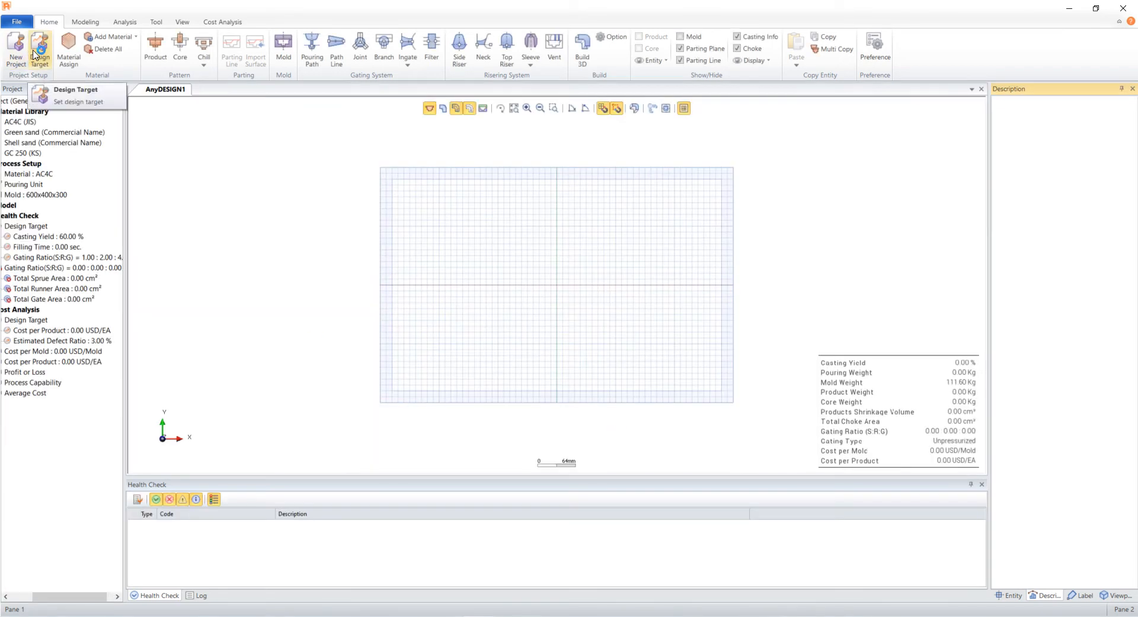
Set the design target's filling time to the recommended value for a 38 kg casting
click(36, 54)
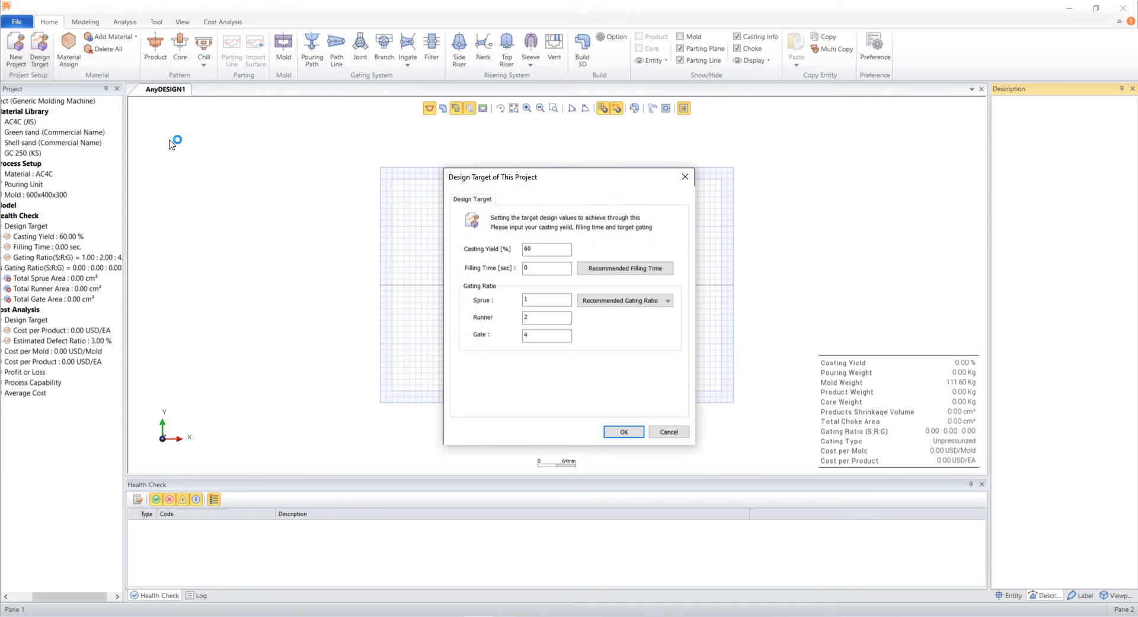
click(608, 271)
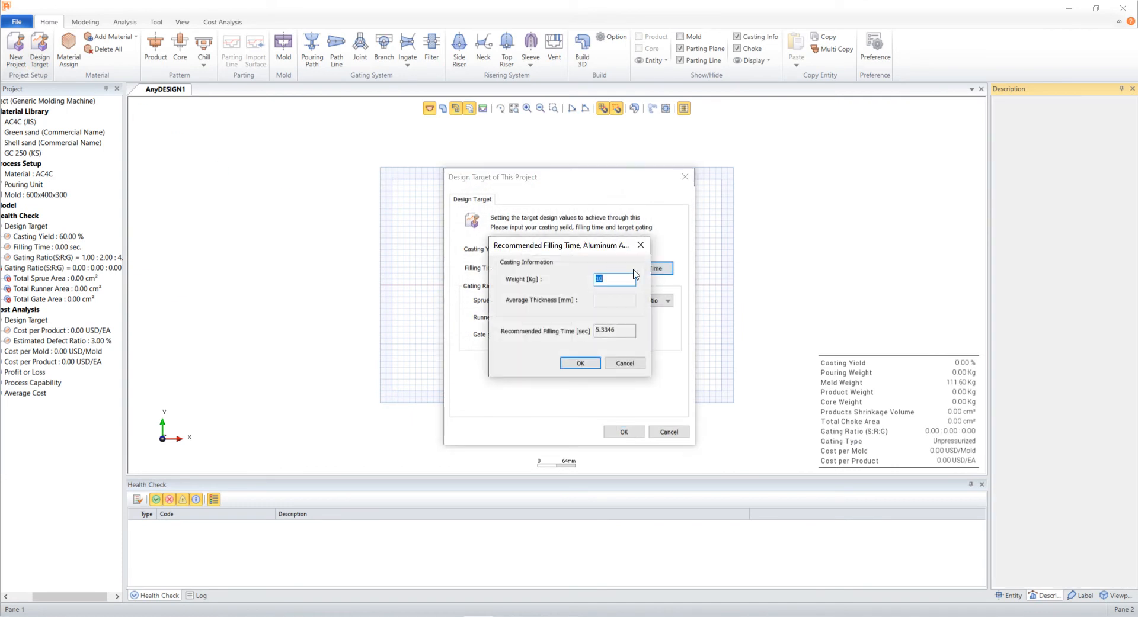
text(38)
click(580, 364)
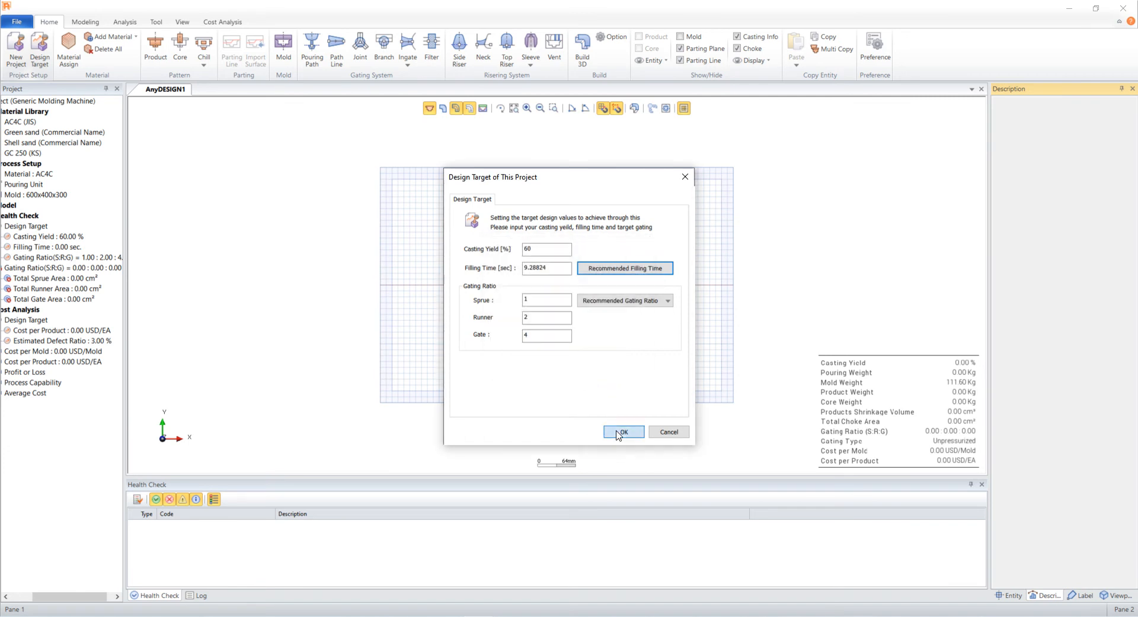
click(619, 432)
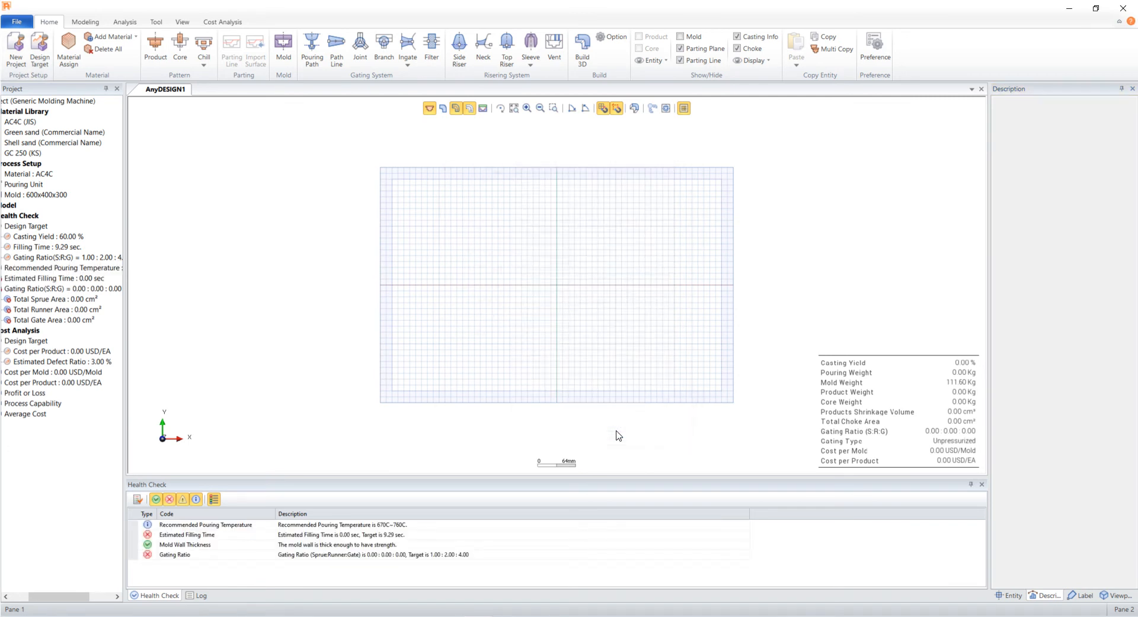
Add the AC4C aluminum alloy from the JIS database and accept AC4C, Green sand, Shell sand and GC 250 as the assigned materials
click(110, 37)
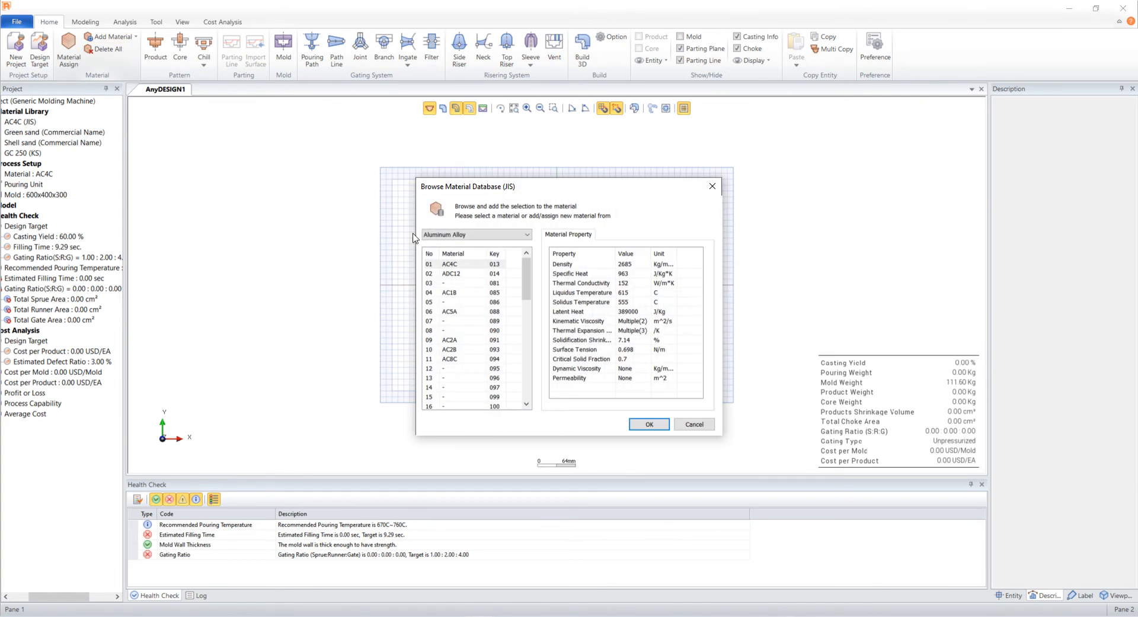
click(459, 265)
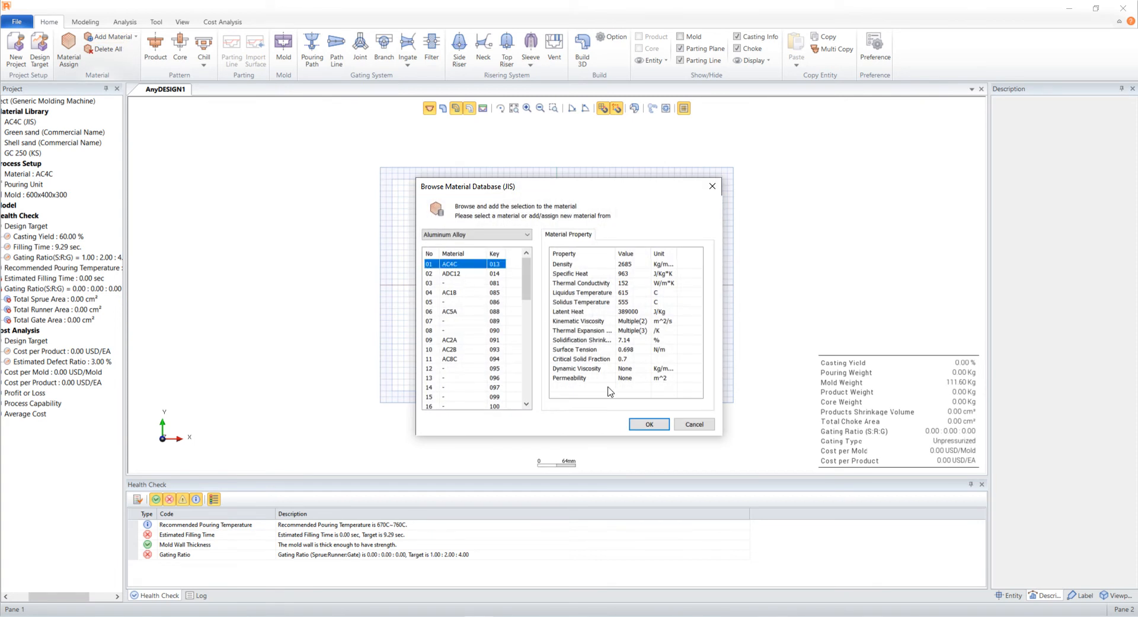
click(648, 425)
click(75, 55)
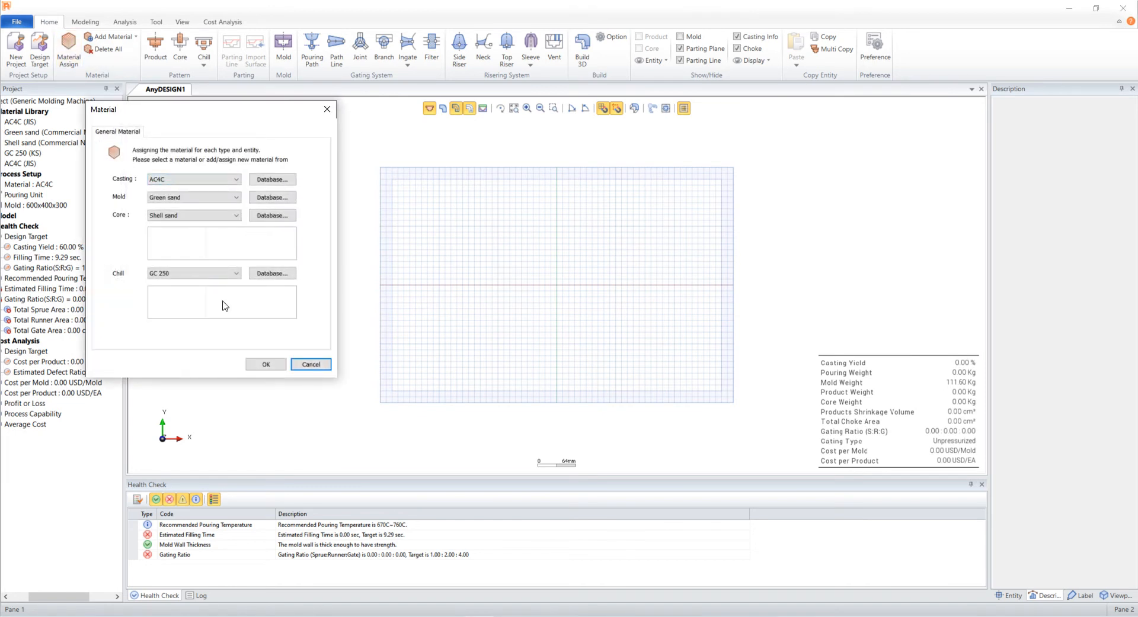
click(257, 365)
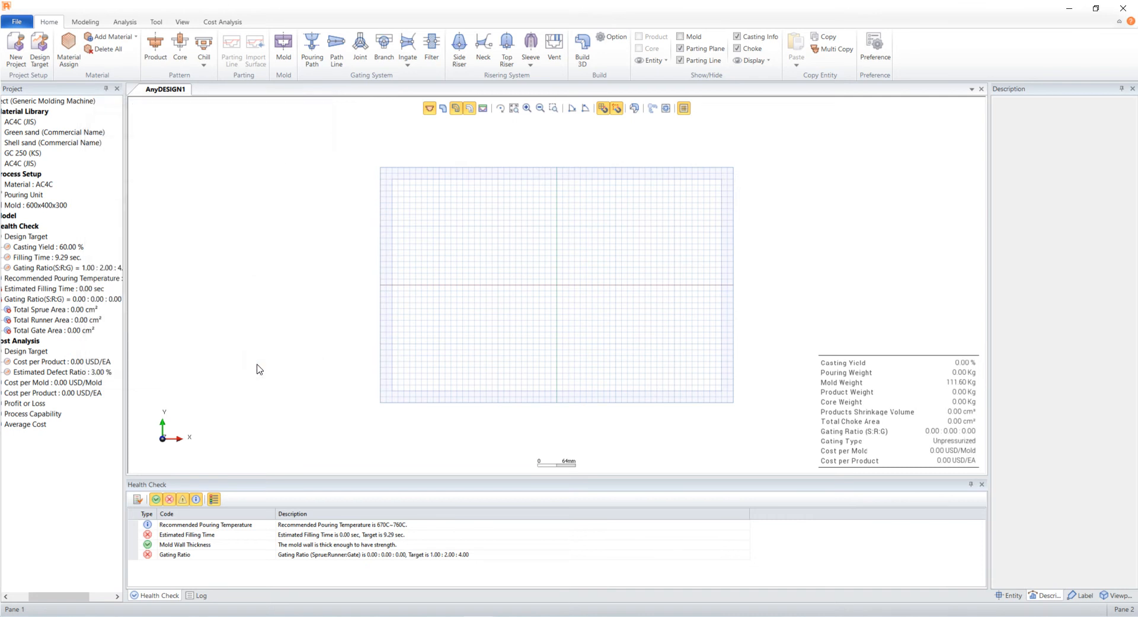
Import 3_Tutotial_product.stp as the product
click(158, 50)
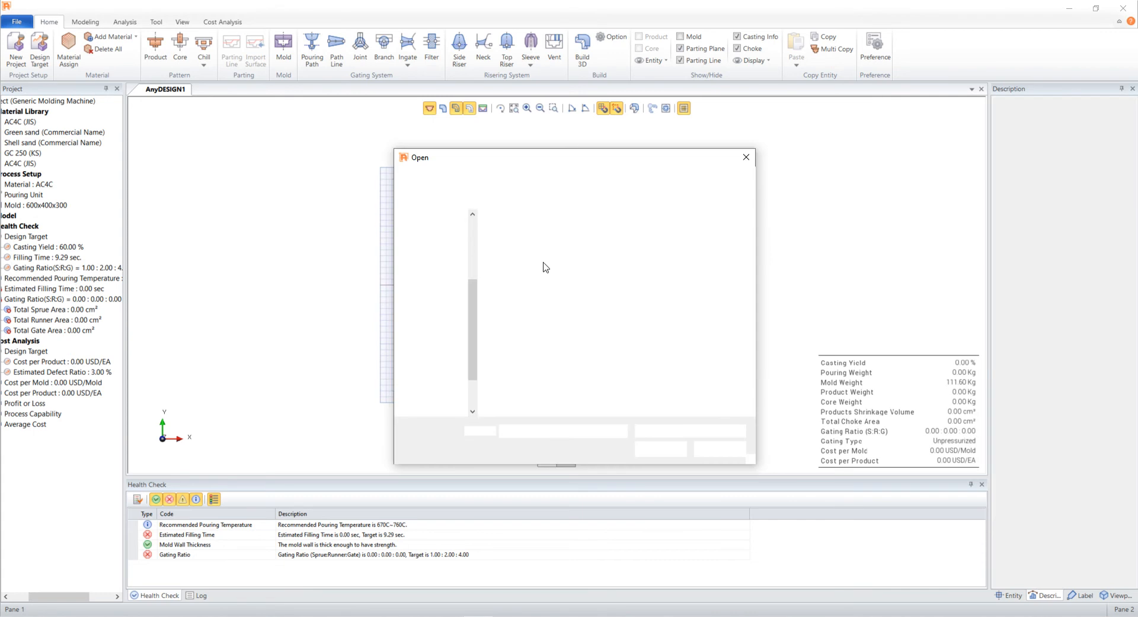
click(586, 251)
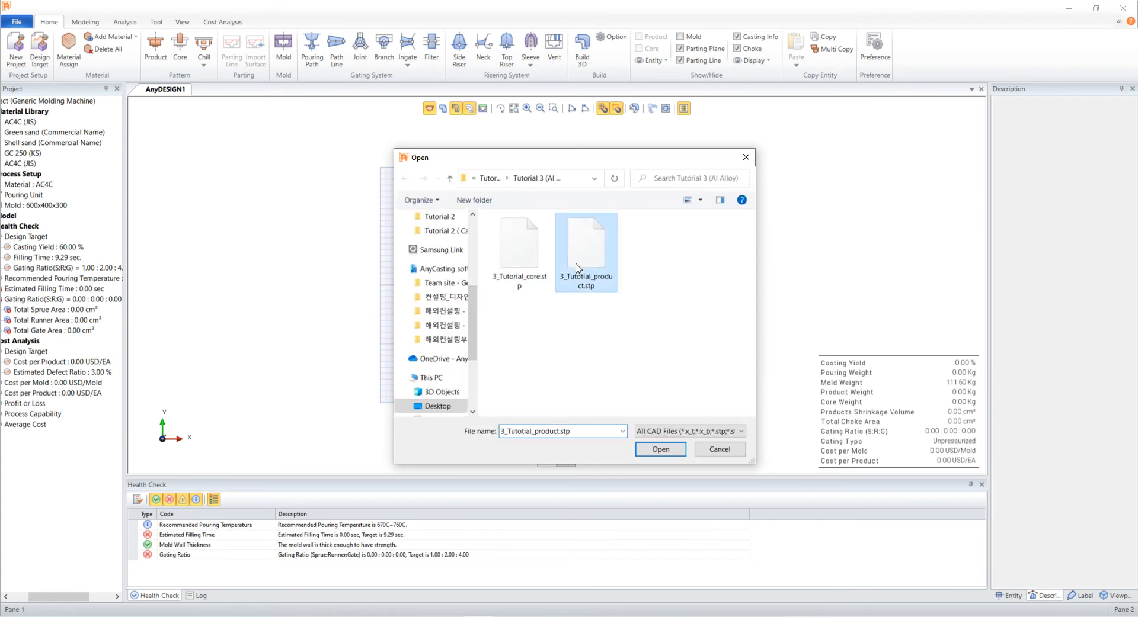
click(660, 449)
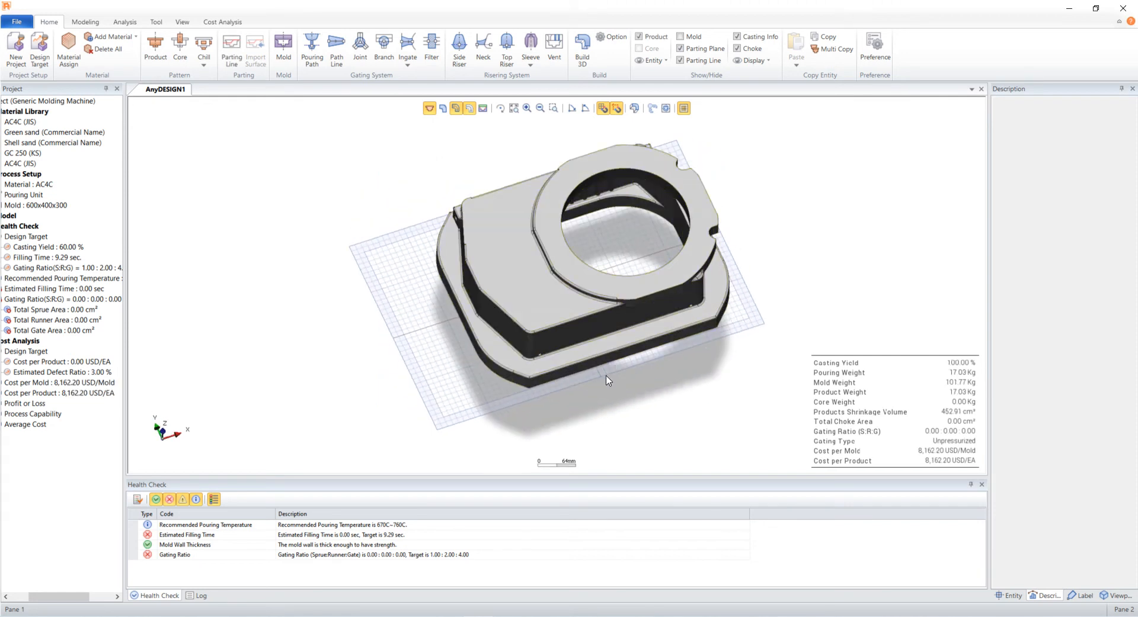
Save the current view of the product as a user viewpoint named AD Tutorial and restore it
click(1114, 595)
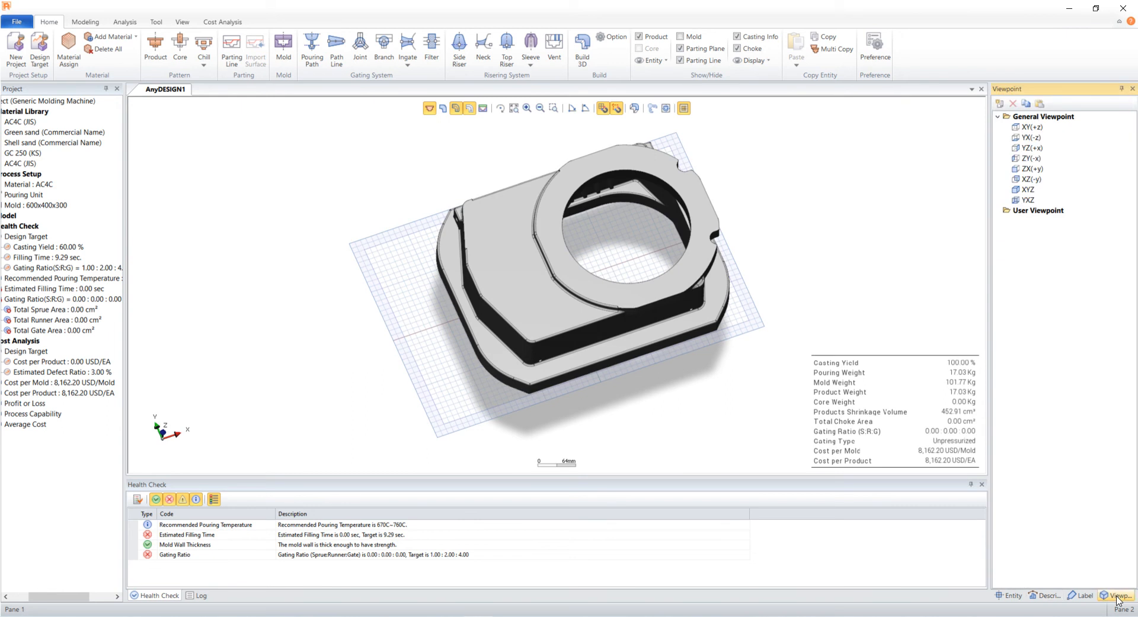
right_click(1043, 214)
click(1050, 219)
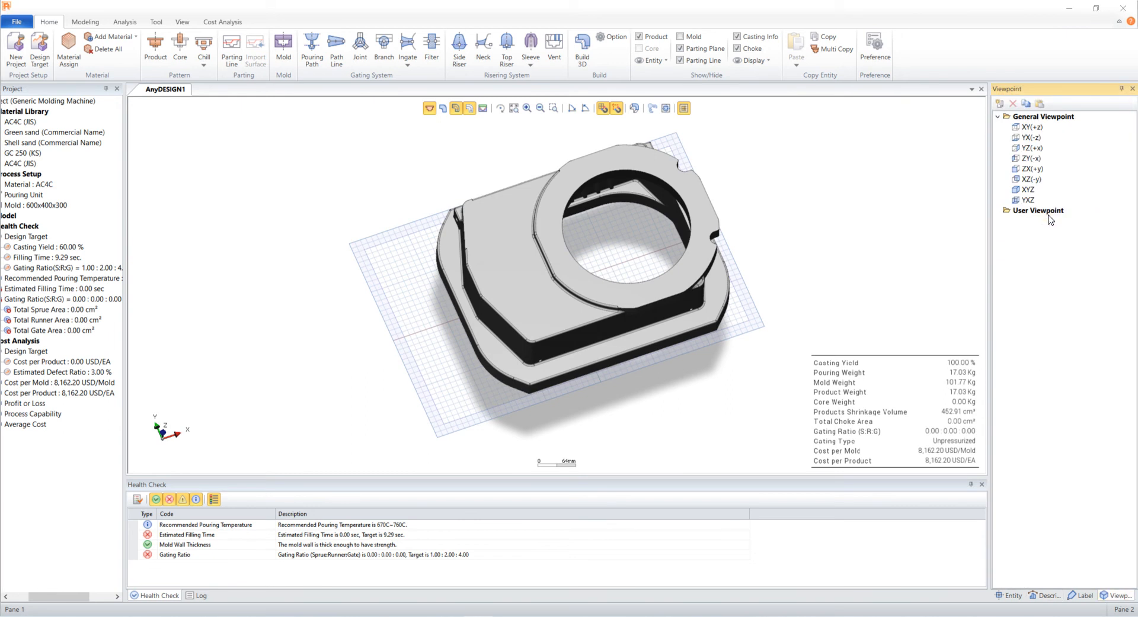
text(AD Tutorial)
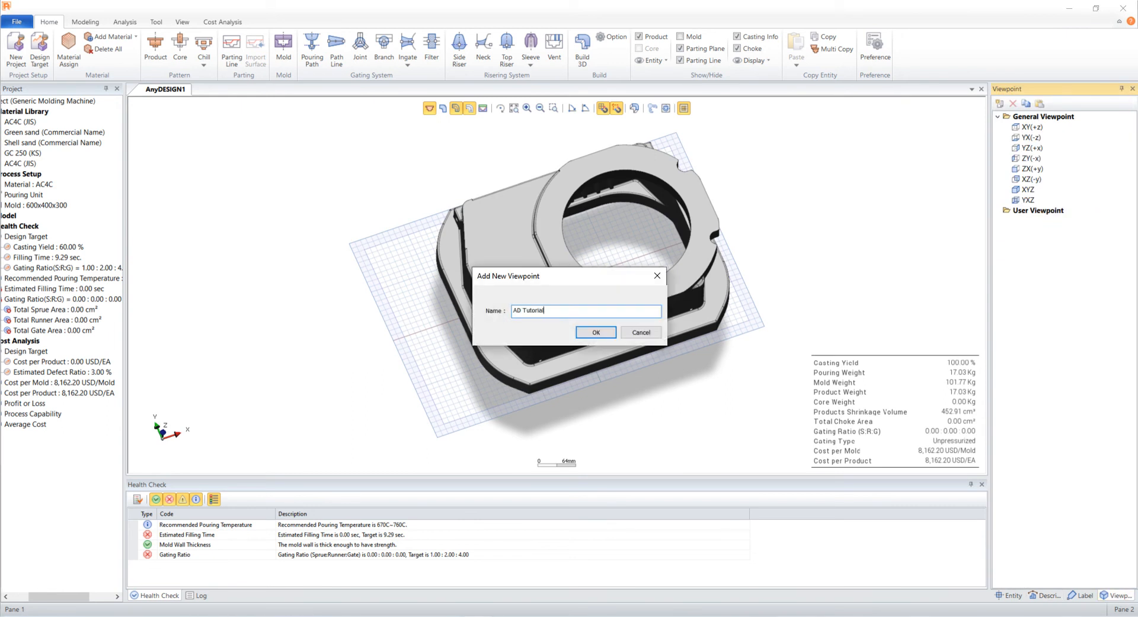
key(Return)
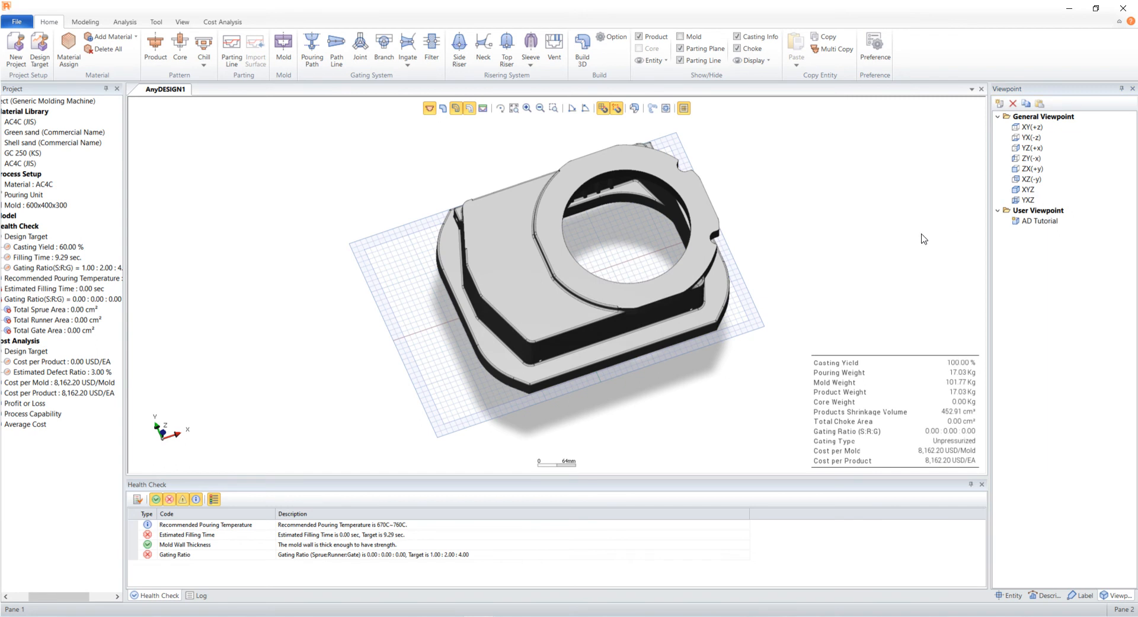
key(Home)
double_click(1035, 224)
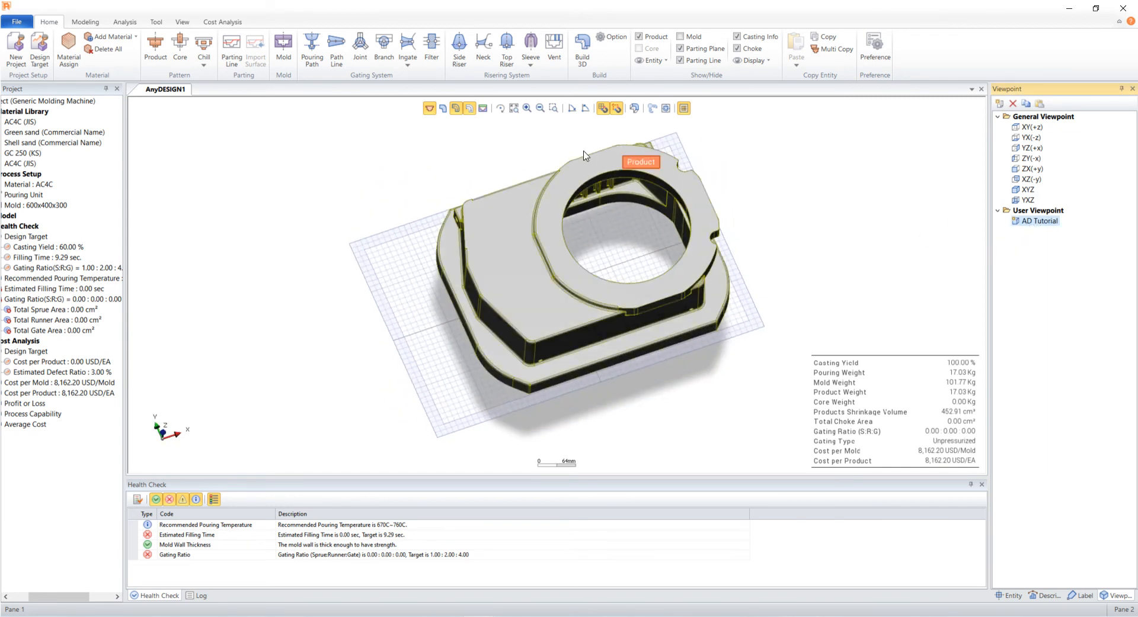
Examine the product's thick regions with the thickness map at higher and lower thresholds, and turn the map off
click(125, 21)
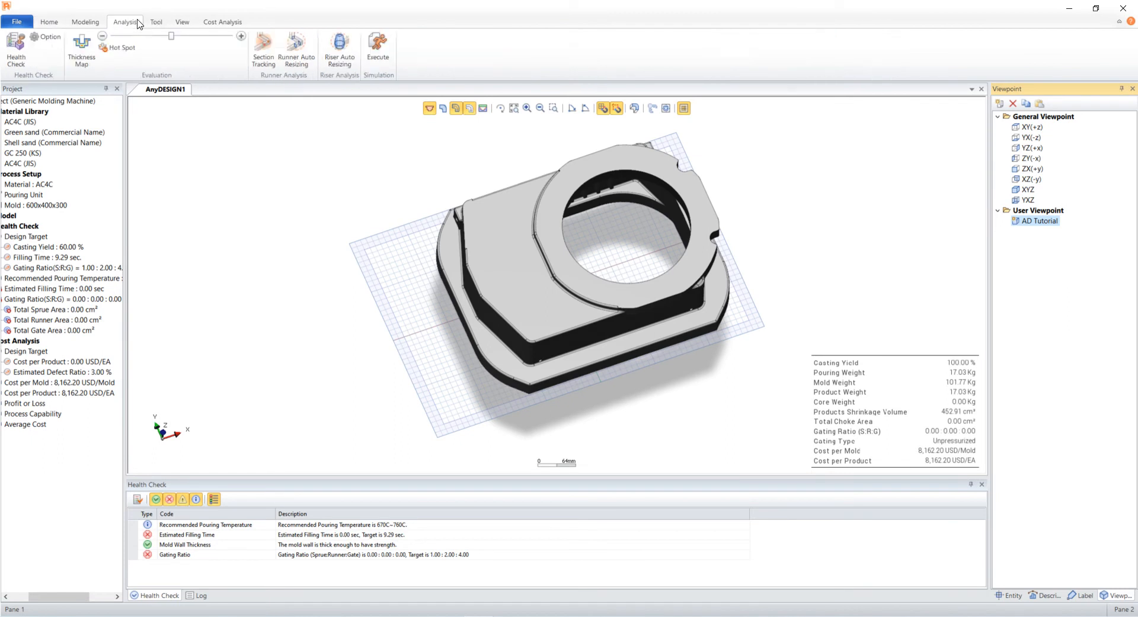
click(82, 50)
click(241, 36)
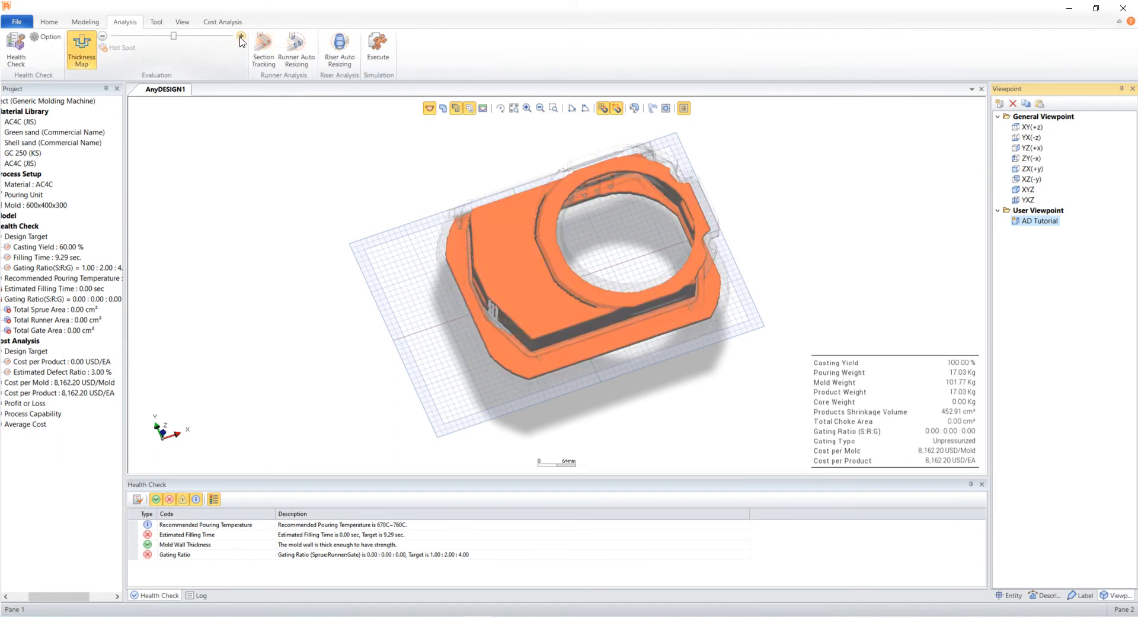
click(240, 37)
click(240, 37)
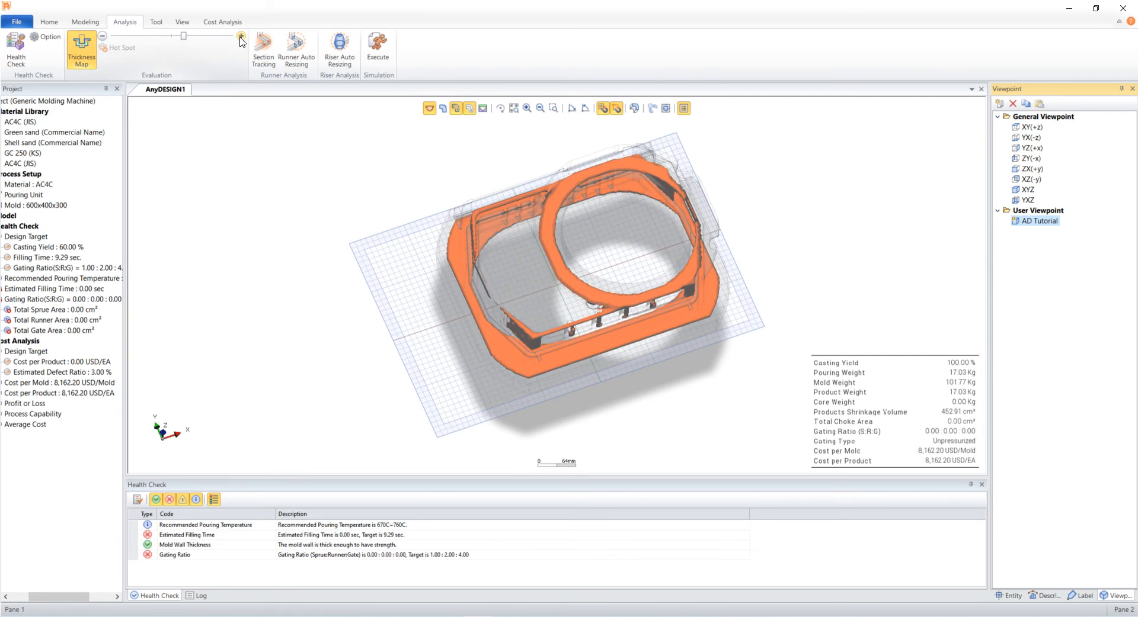
click(101, 36)
click(101, 36)
click(101, 37)
click(100, 37)
click(83, 47)
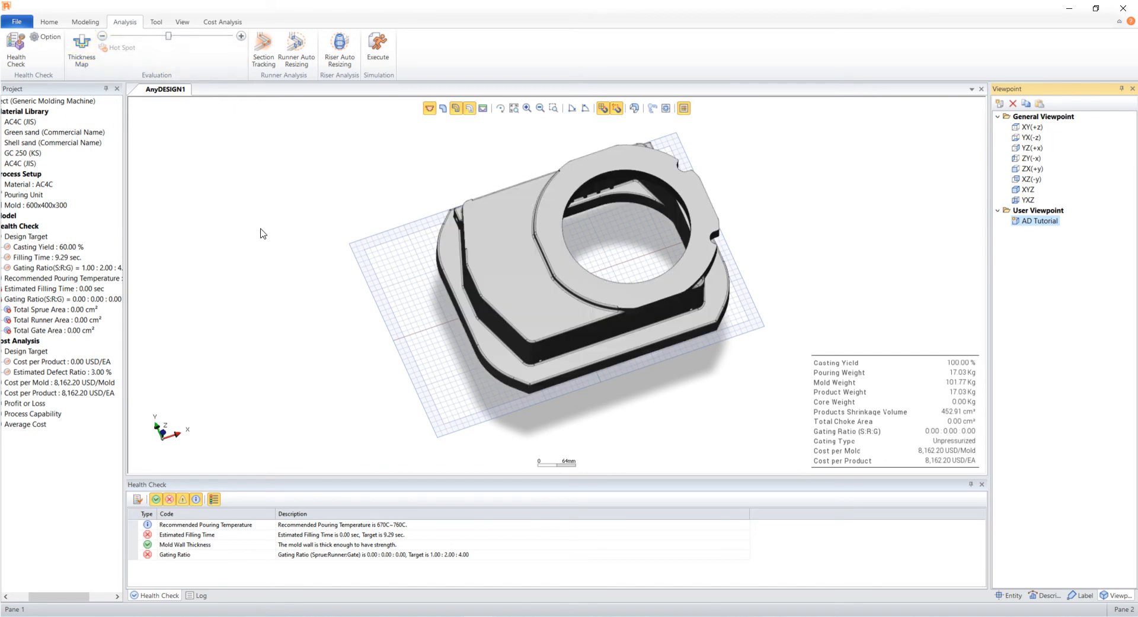
Import 3_Tutorial_core.stp as the core
click(49, 22)
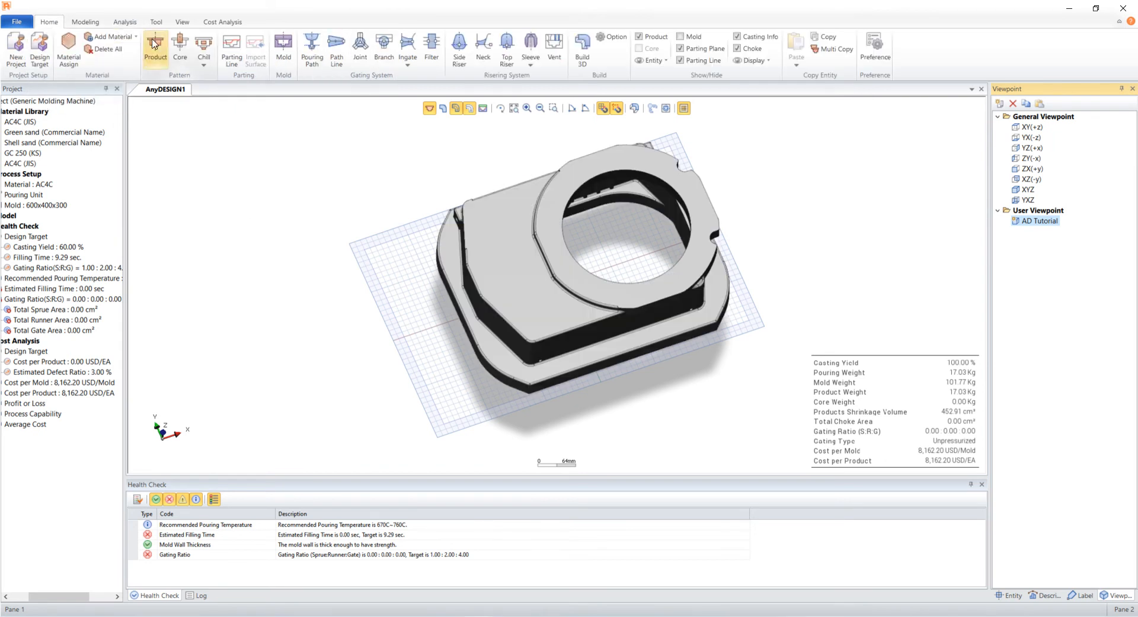
click(180, 46)
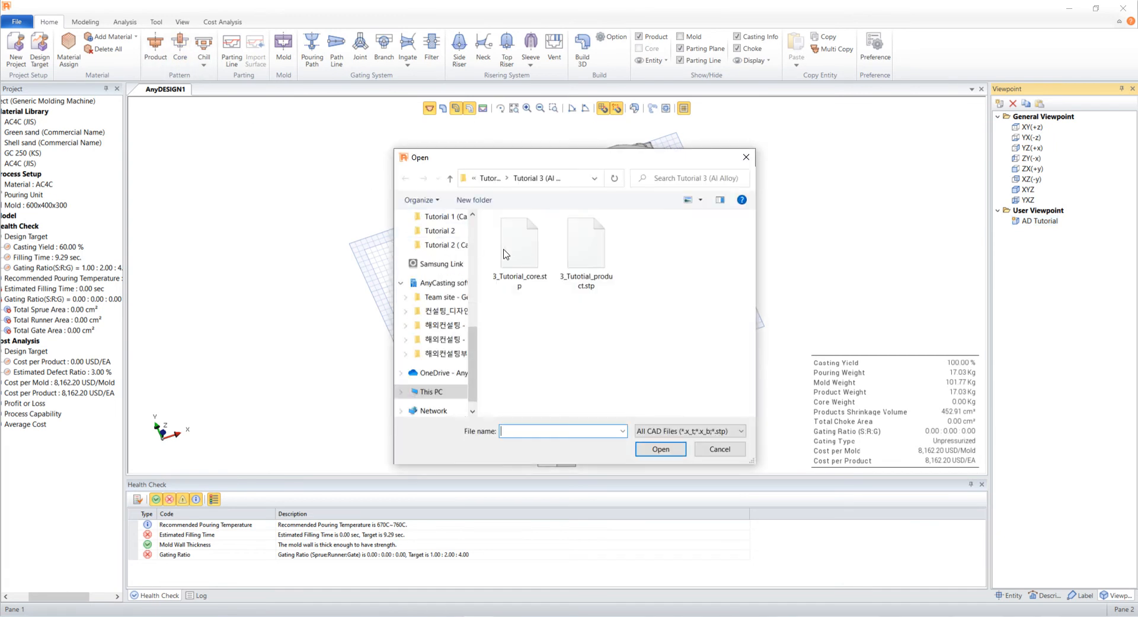
click(502, 253)
click(660, 450)
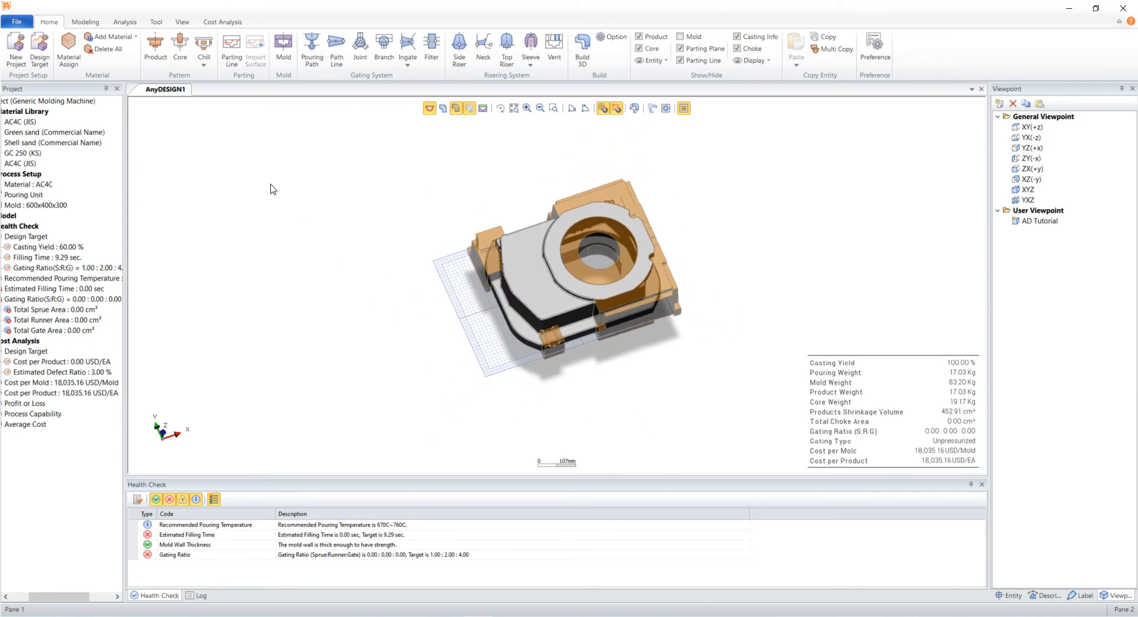
Inspect the inside of the product and core by moving a section plane through them, and switch the section off
click(157, 23)
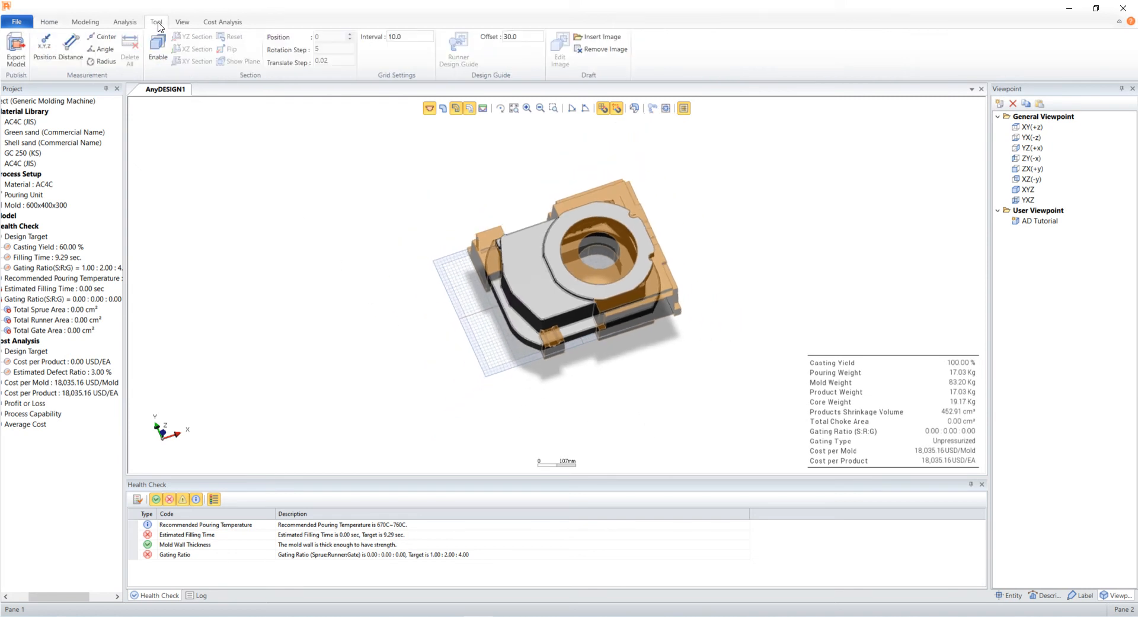
click(157, 51)
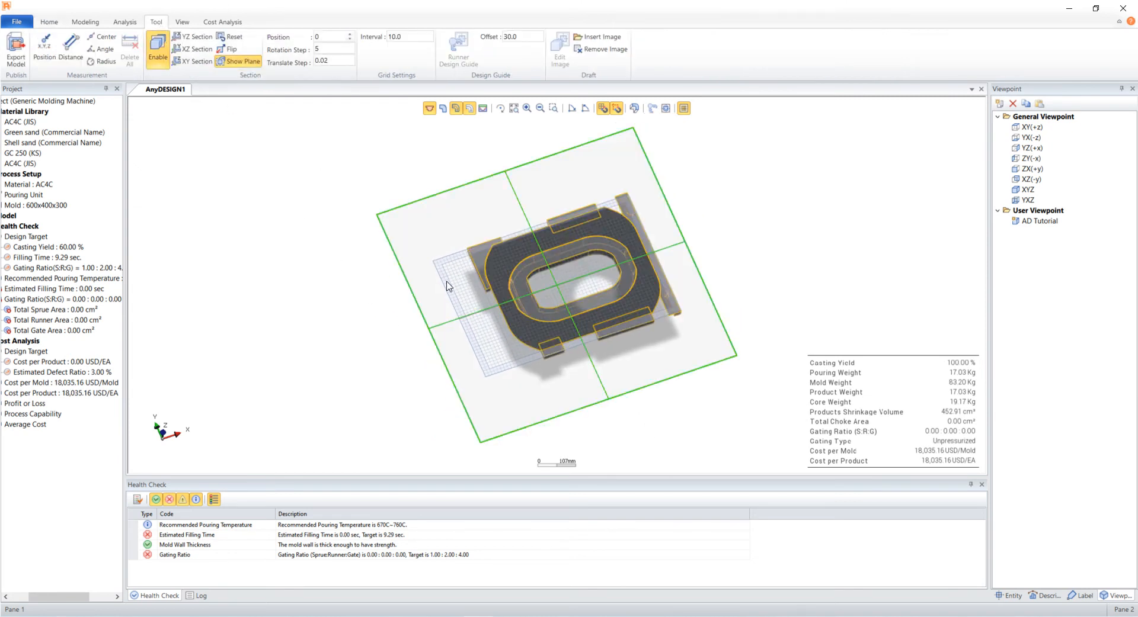
drag(455, 318, 469, 276)
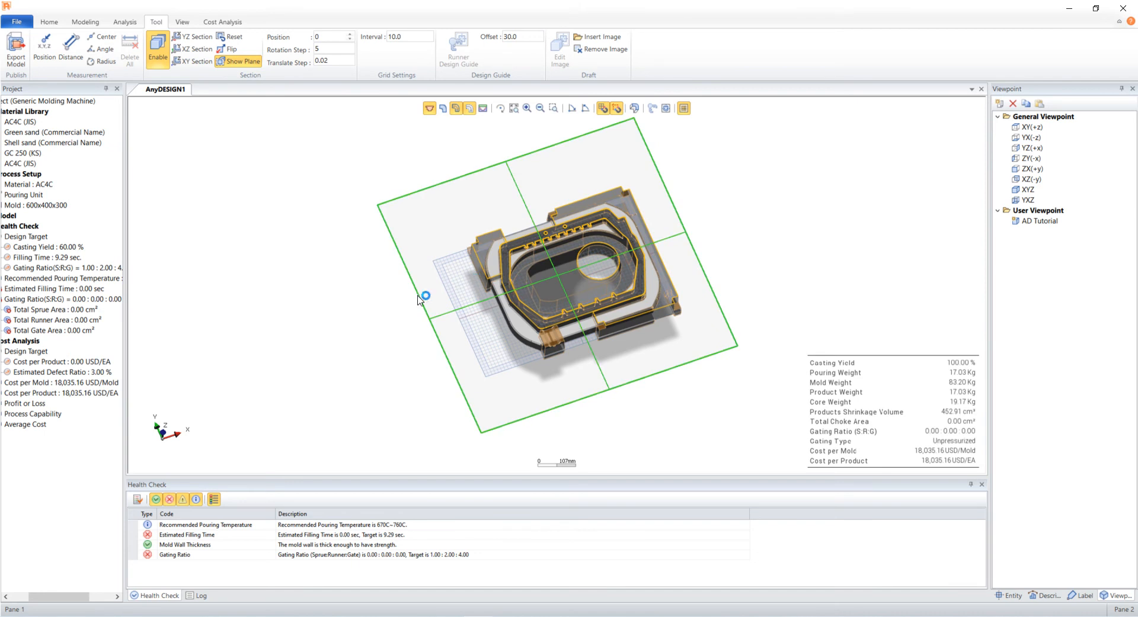
click(157, 59)
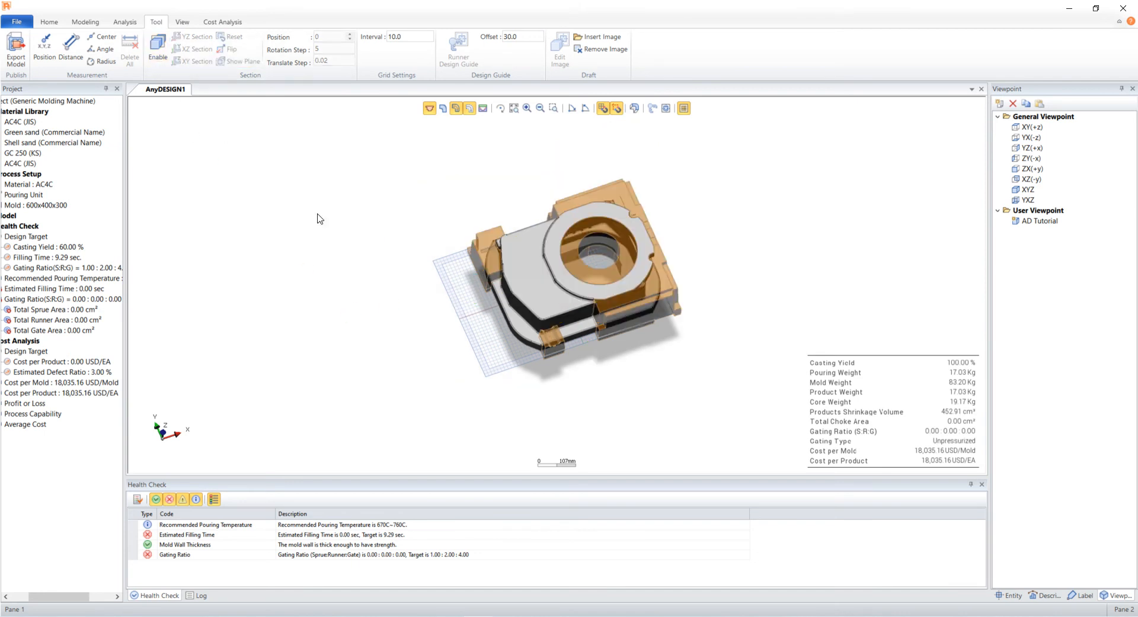
Link the product and the core together
drag(716, 165, 435, 375)
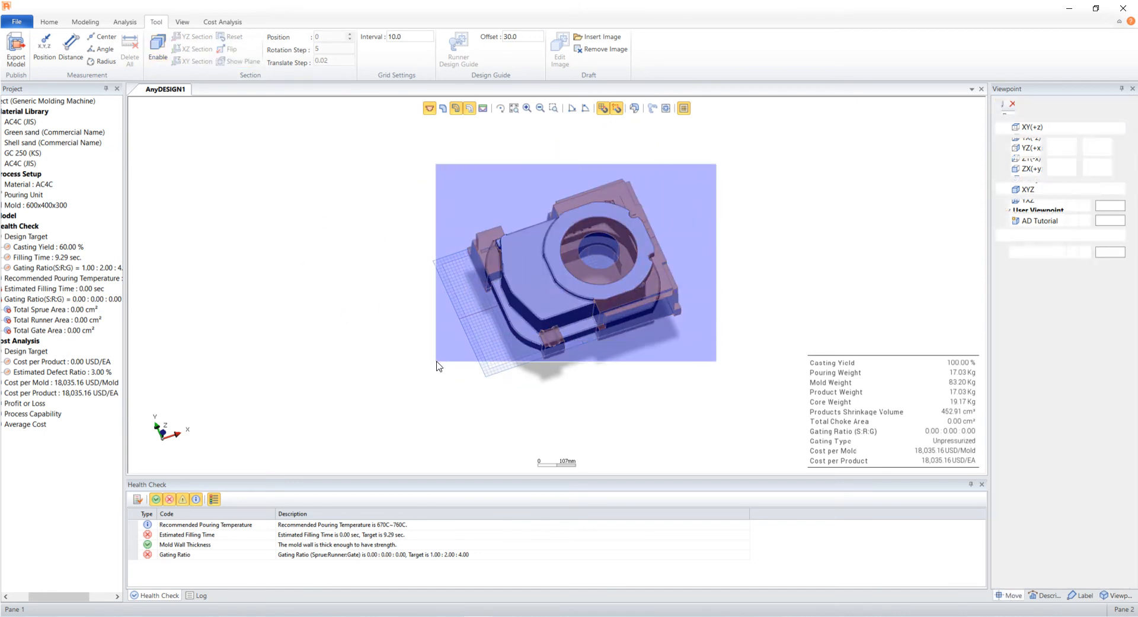
right_click(543, 310)
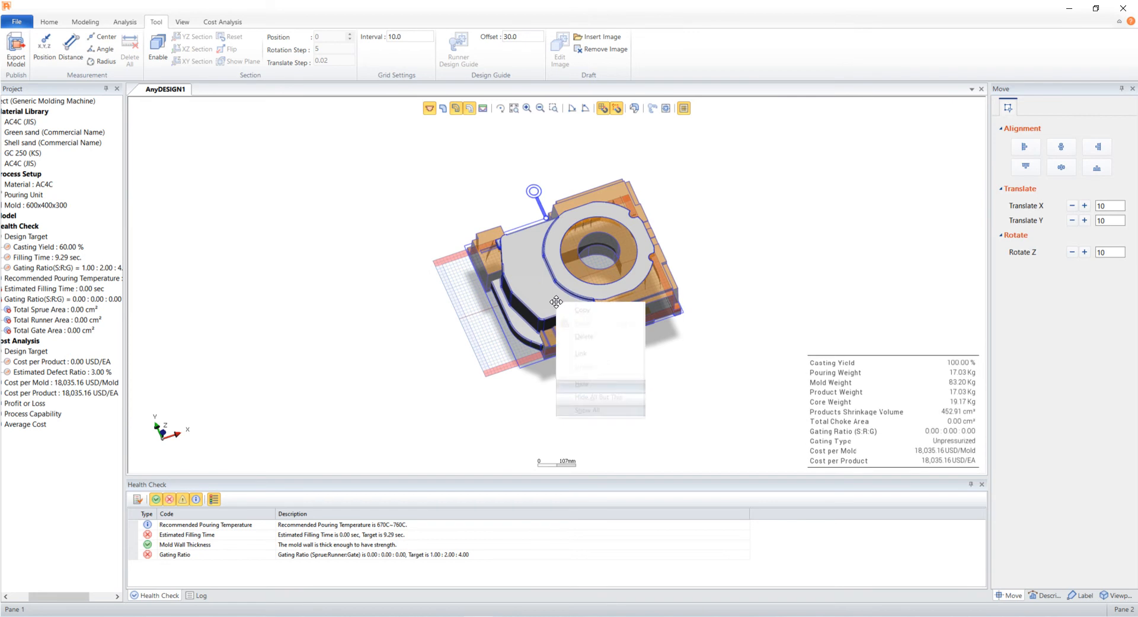
click(573, 354)
click(586, 381)
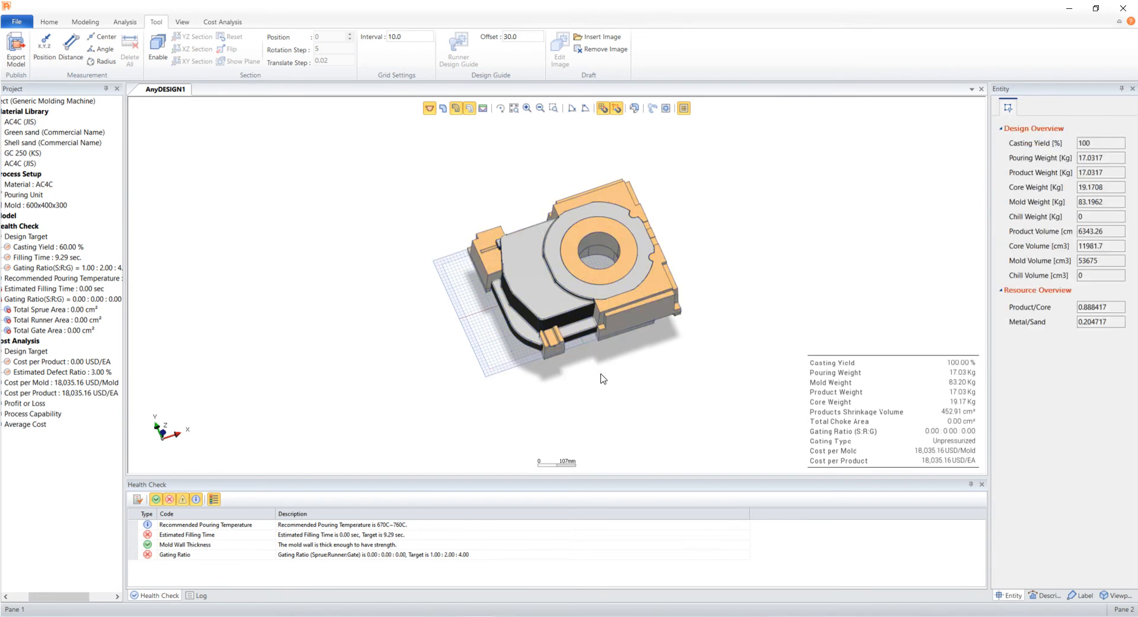
Restore the AD Tutorial viewpoint and examine the product and core with their faces coloured green, red and blue
click(1116, 595)
double_click(1039, 221)
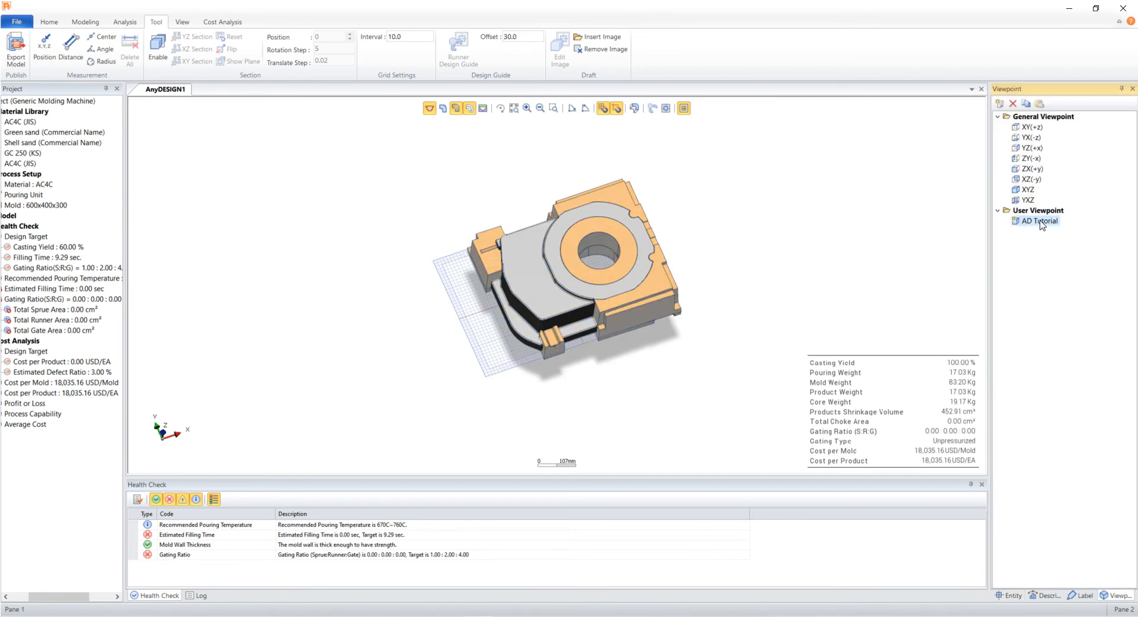
click(616, 350)
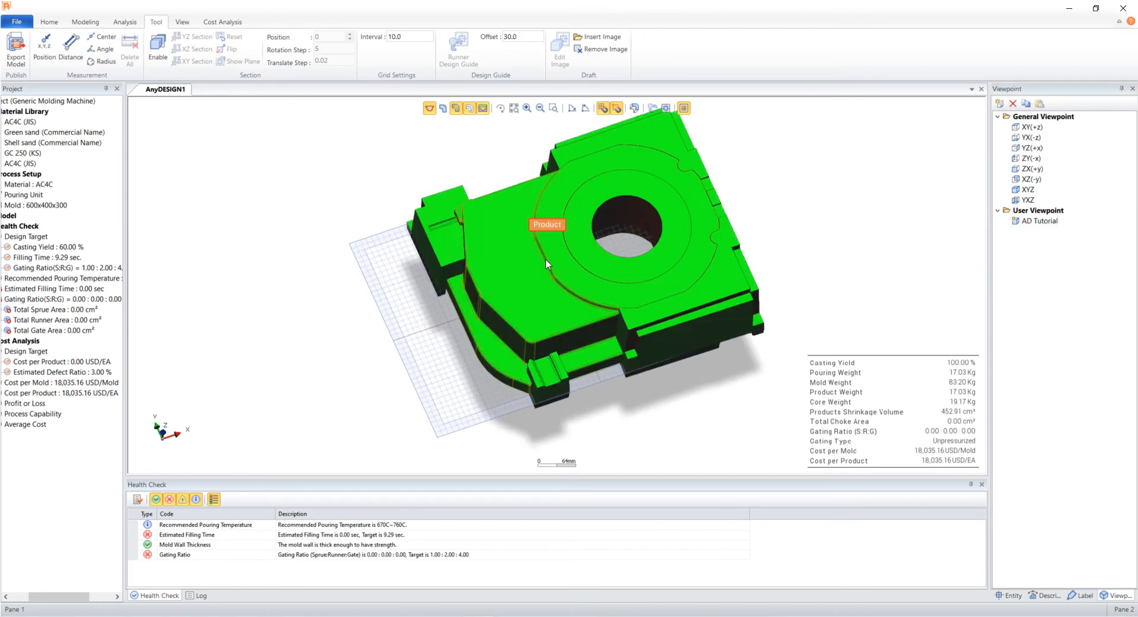
middle_drag(614, 347, 617, 295)
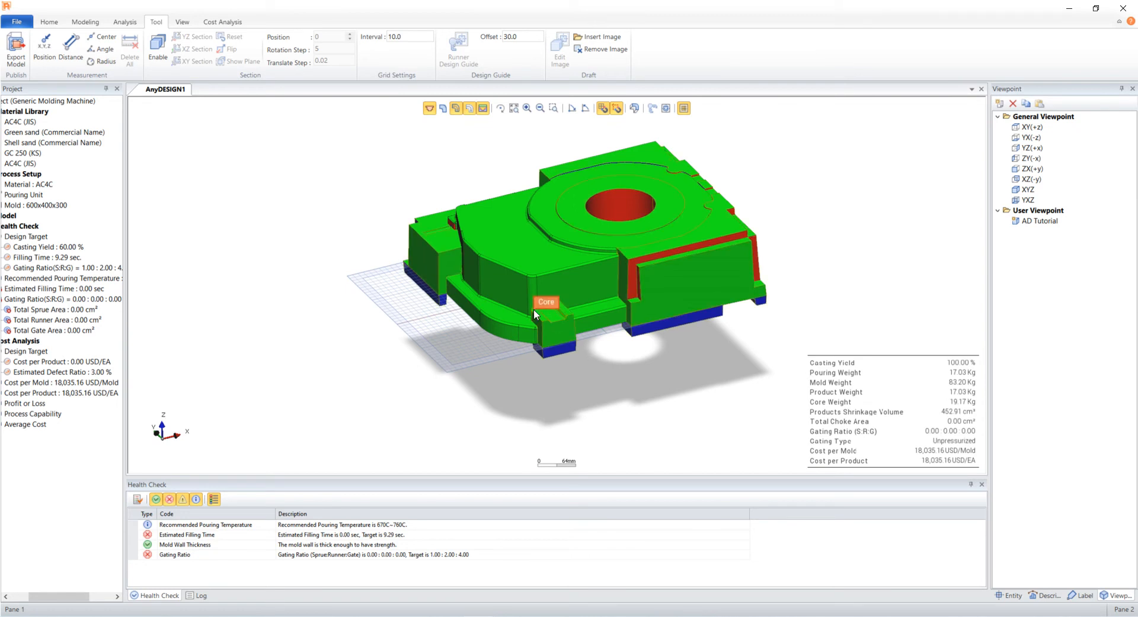
Assign the parting line using all edges cut by the work plane
click(58, 24)
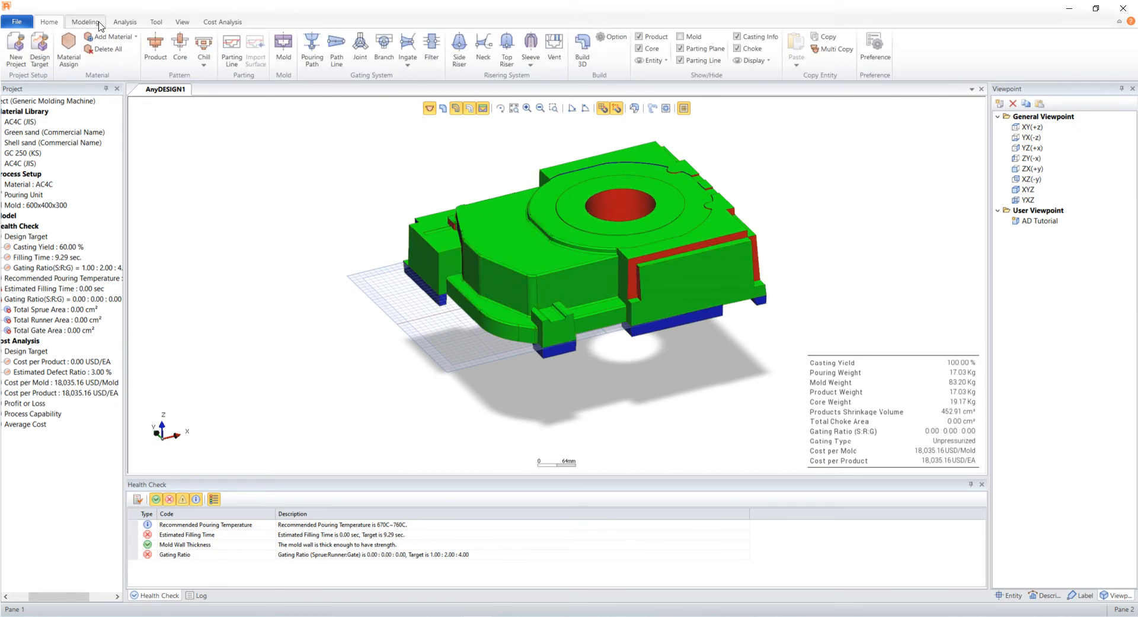
click(231, 56)
click(158, 218)
click(167, 266)
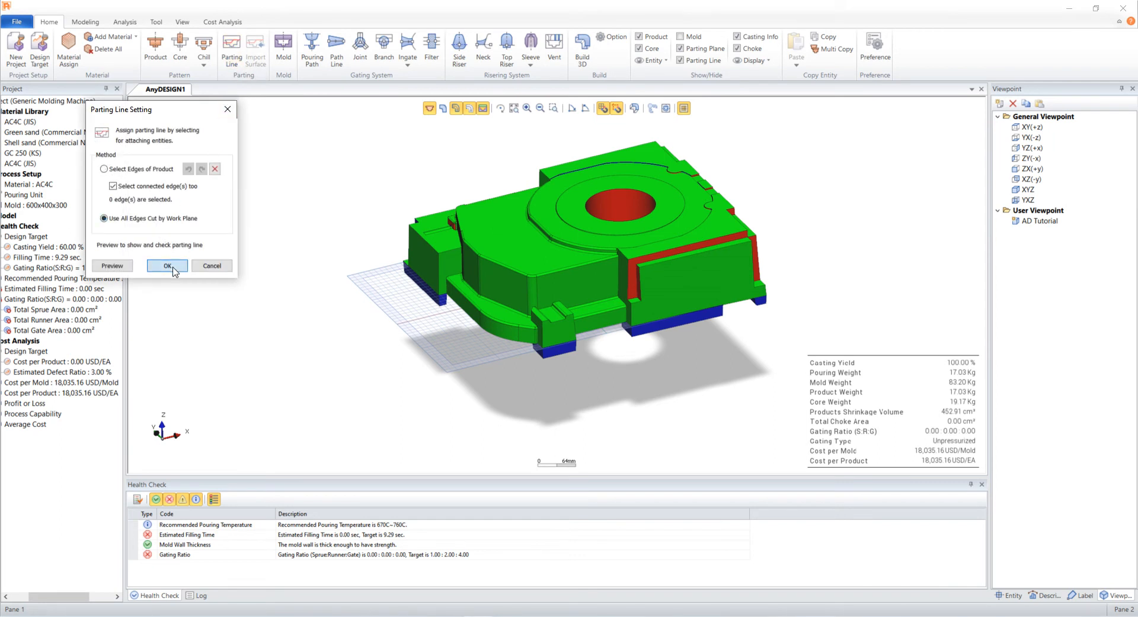
Switch off the face colouring and set the mold size to 900 x 700 x 400 mm with a drag height of 140 mm
click(482, 107)
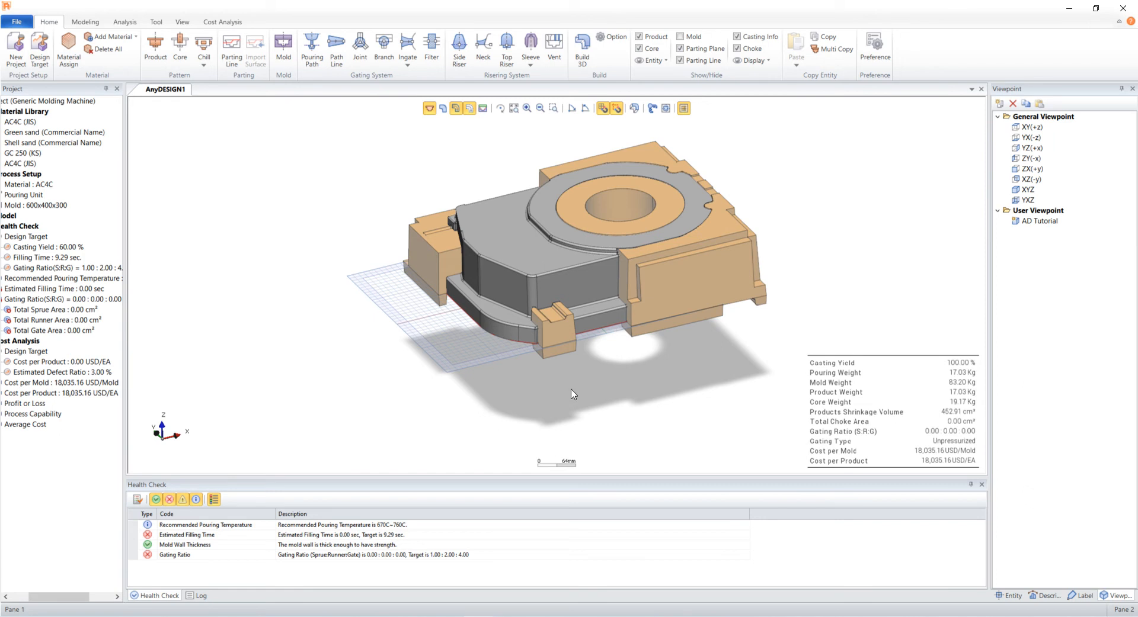
key(y)
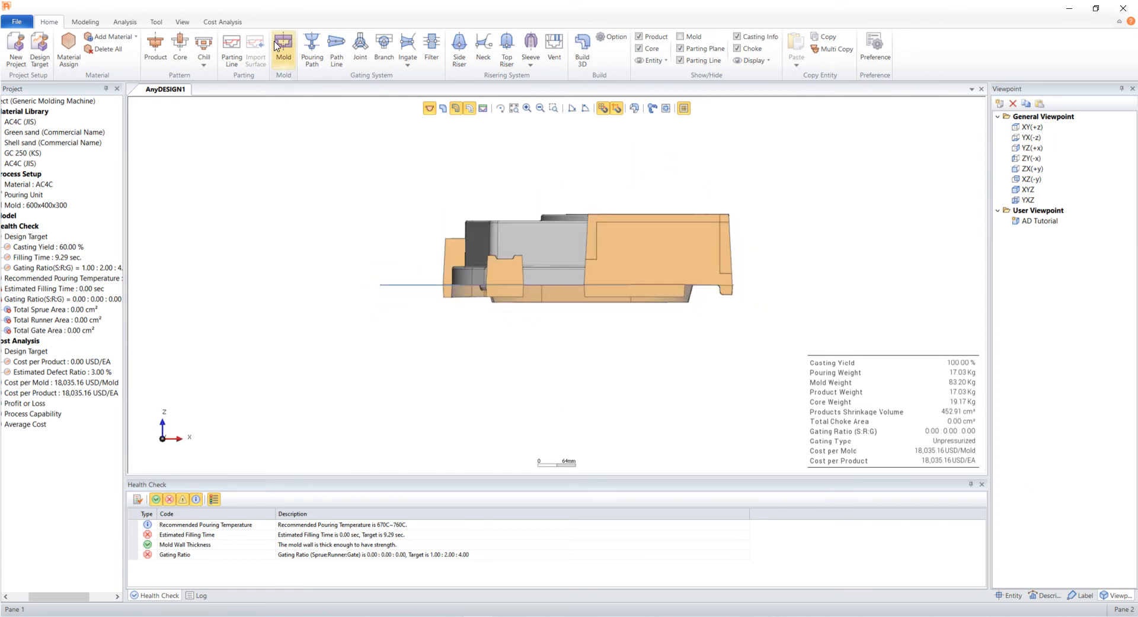
click(282, 45)
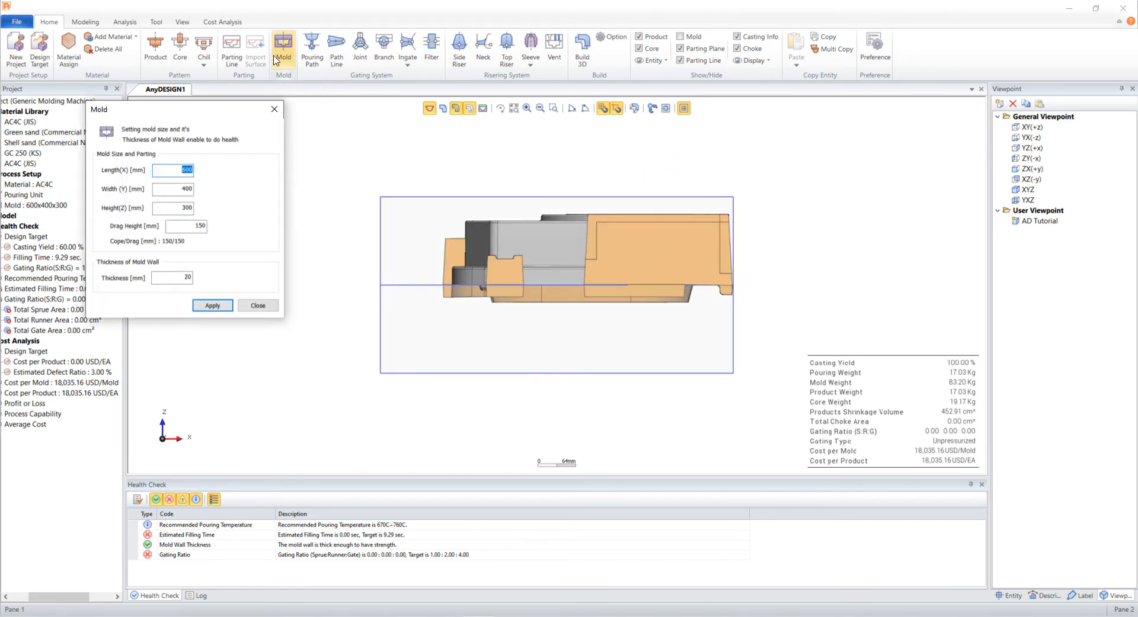
text(900)
key(Tab)
key(Tab)
text(4)
key(Tab)
text(200)
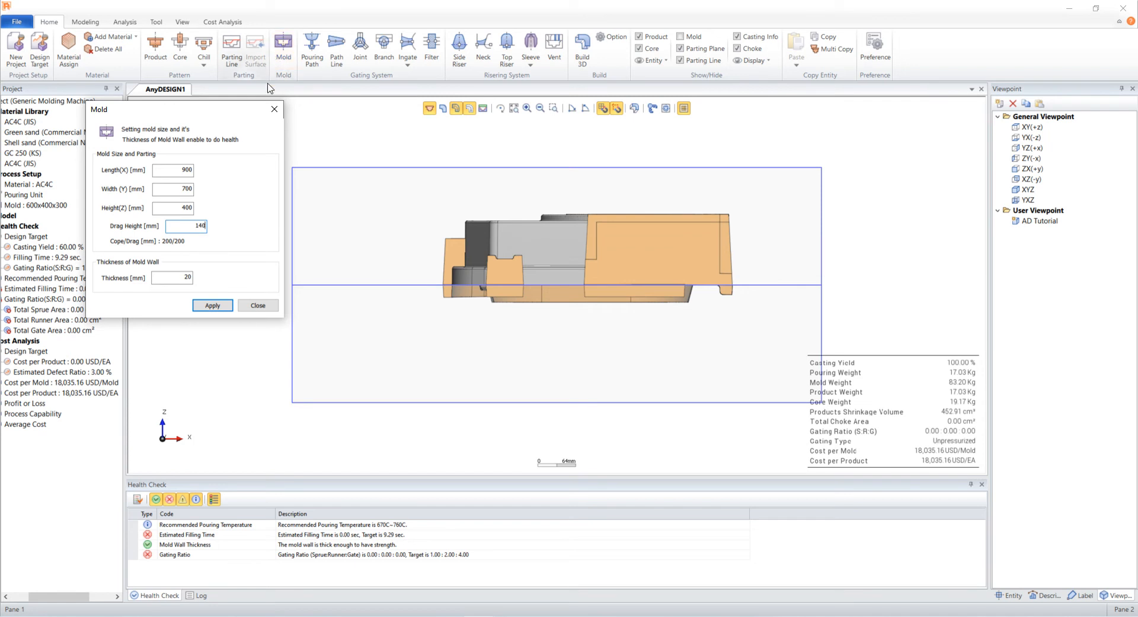
click(212, 305)
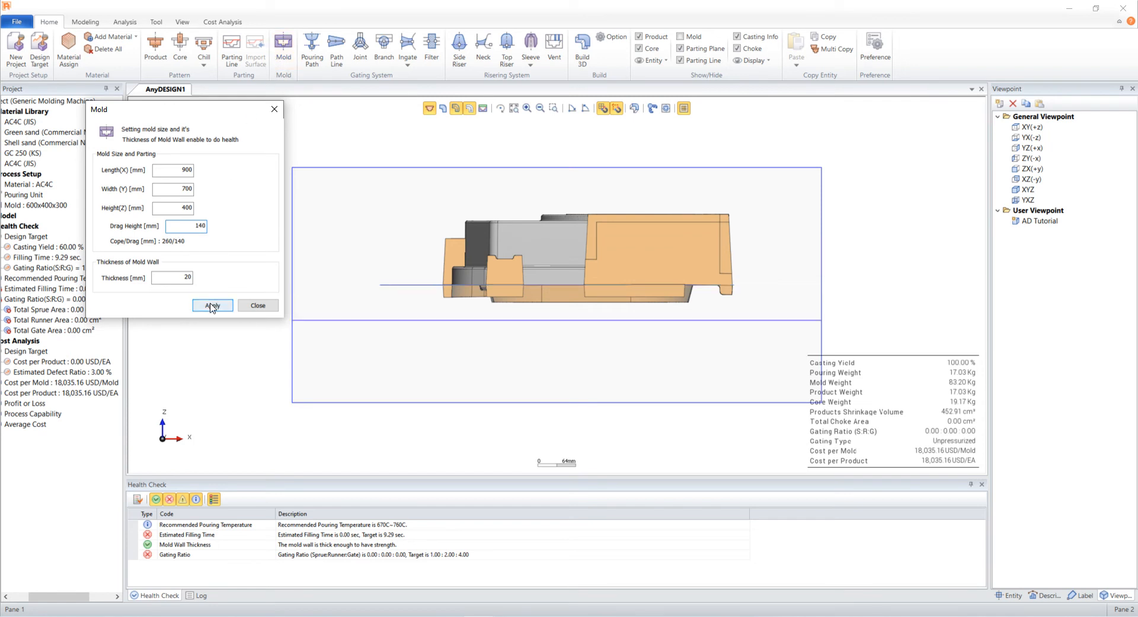
click(257, 306)
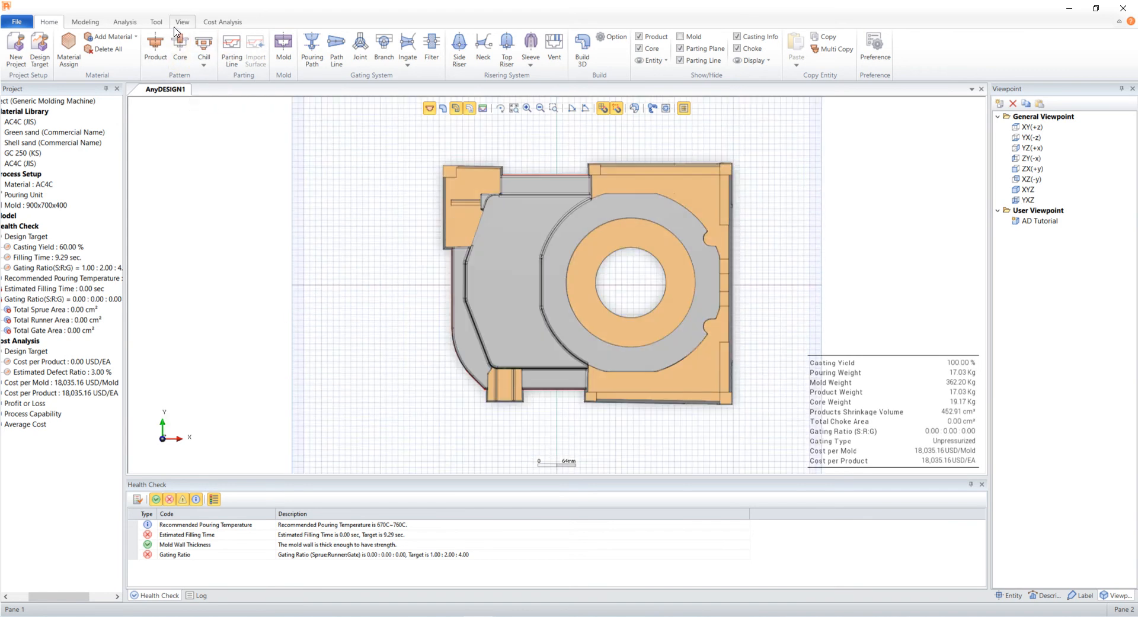
Insert the Reference Image file as a draft image and shift it slightly on the work plane
click(156, 22)
click(599, 37)
click(519, 244)
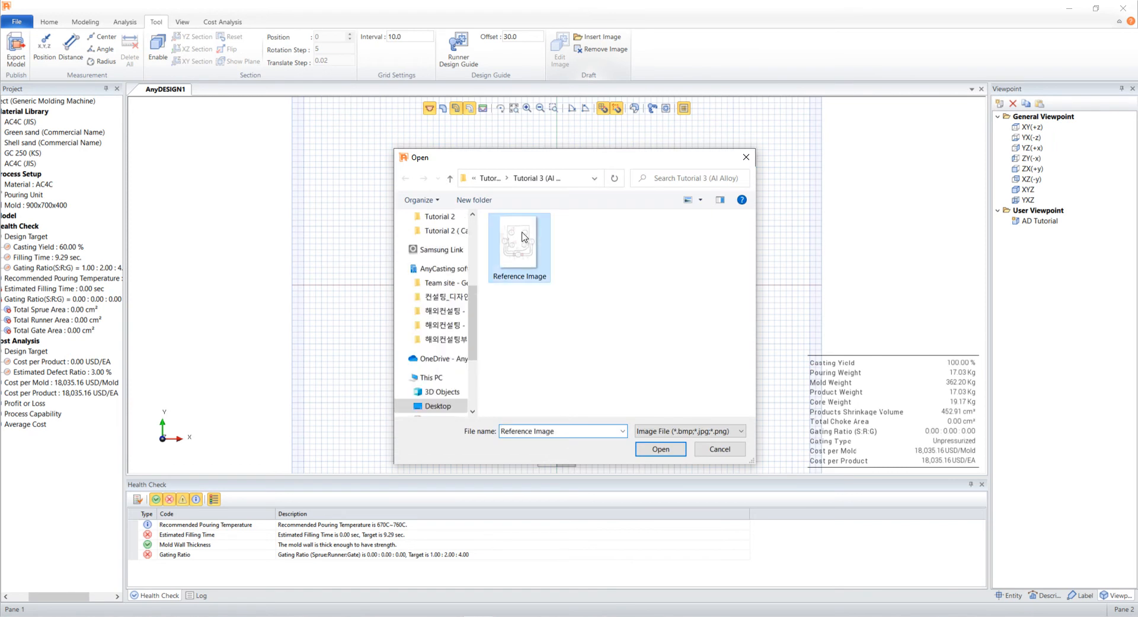
click(659, 449)
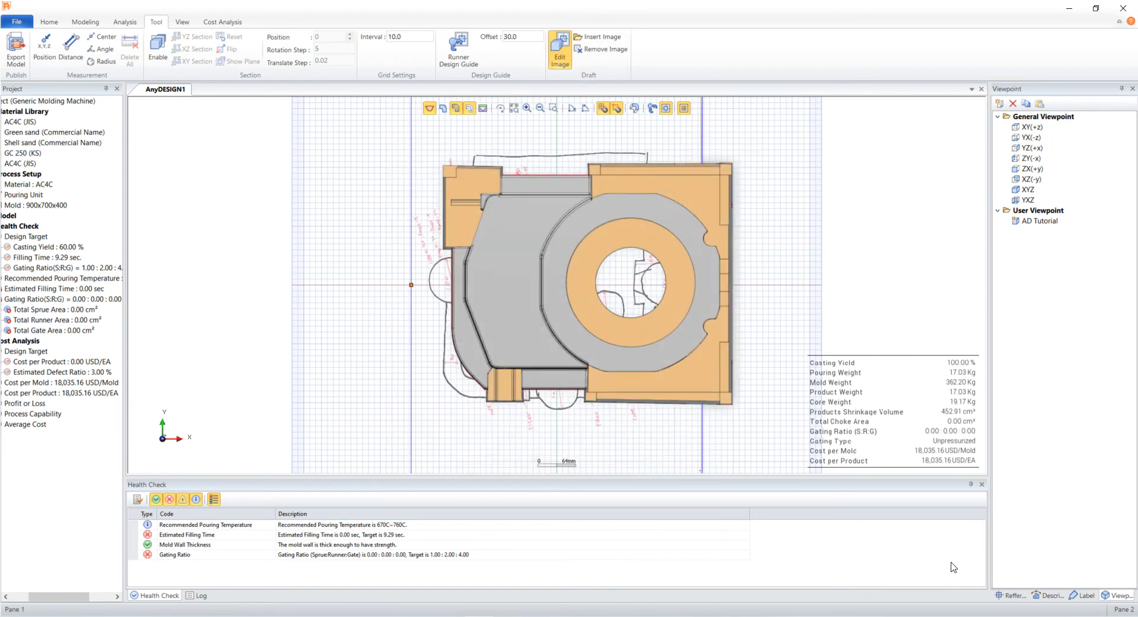
scroll(773, 451, down, 3)
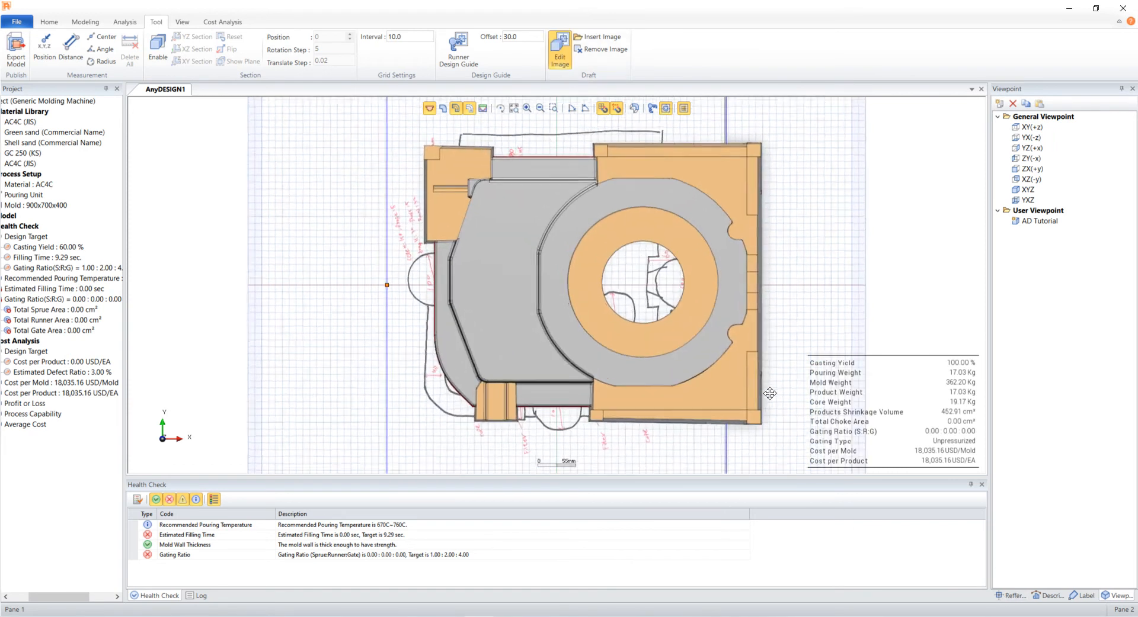
drag(663, 435, 682, 461)
Set the reference image's center position to X -10.6109 and Y 13.0337, and its angle to -89.8109
click(1006, 600)
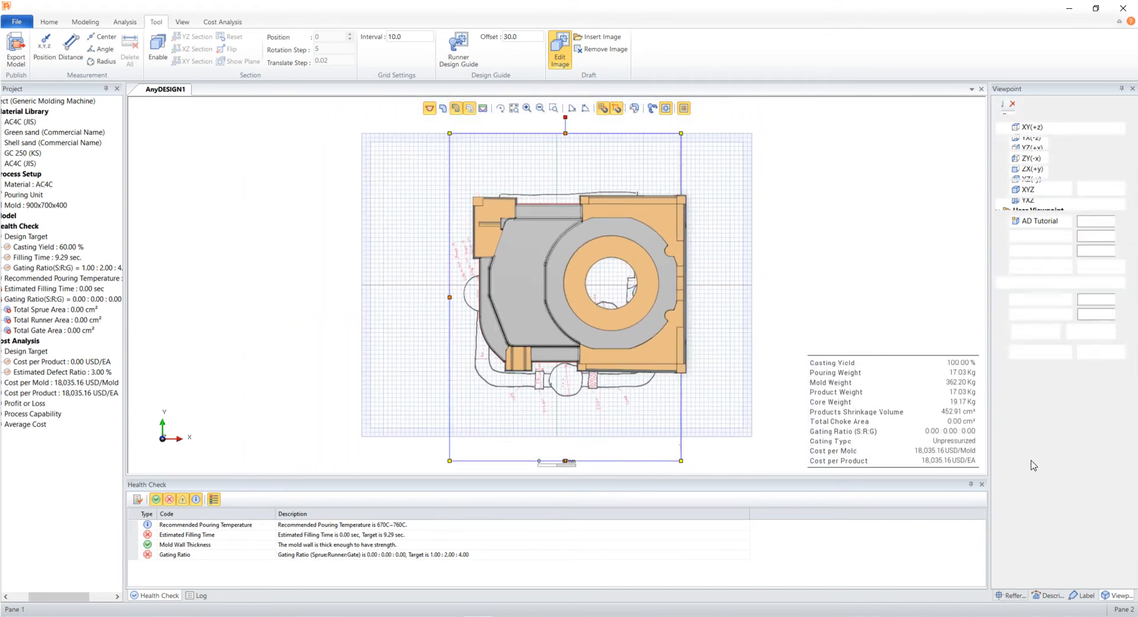
drag(1106, 221, 1048, 232)
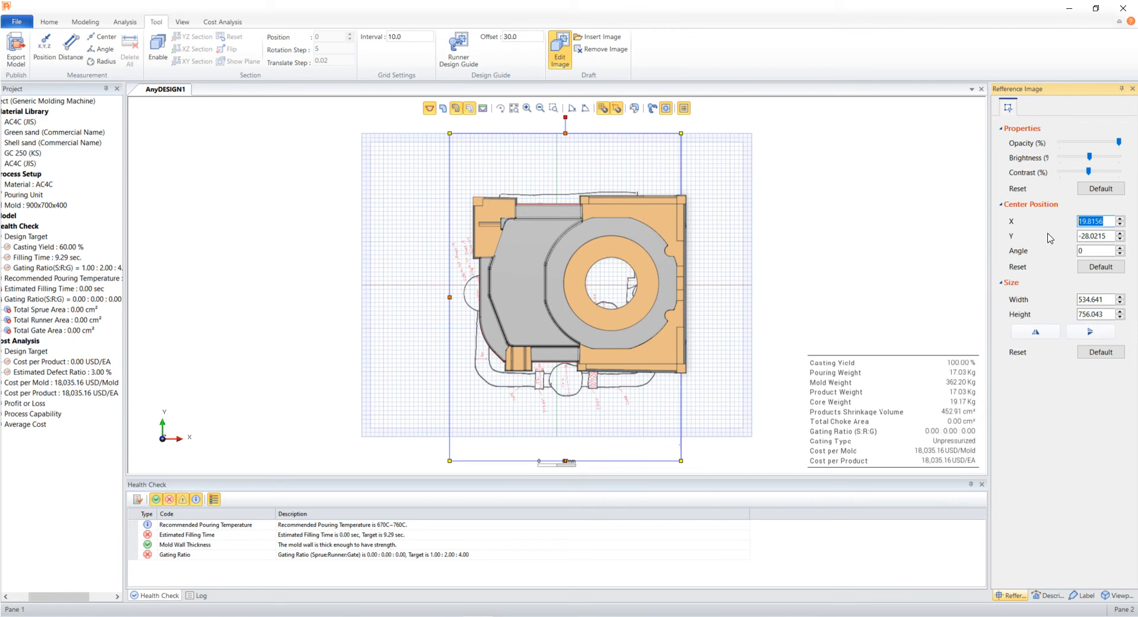
text(-10.6109)
drag(1105, 236, 1050, 238)
text(13.0337)
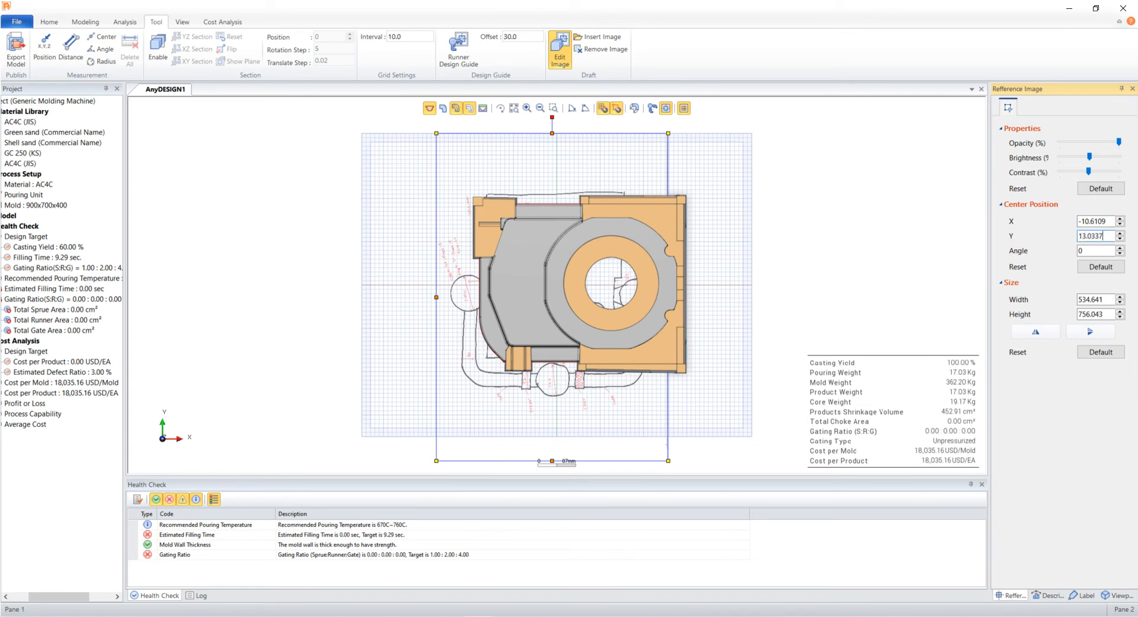
key(Tab)
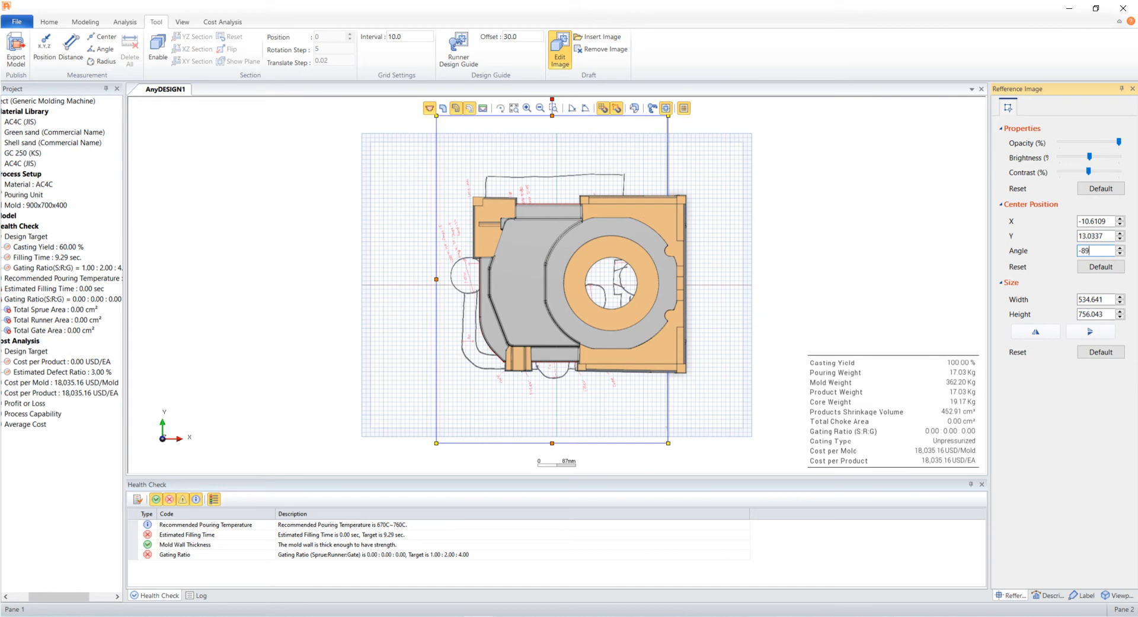
Resize the reference image to width 697.608 and height 917.7, and finish editing it
double_click(1095, 300)
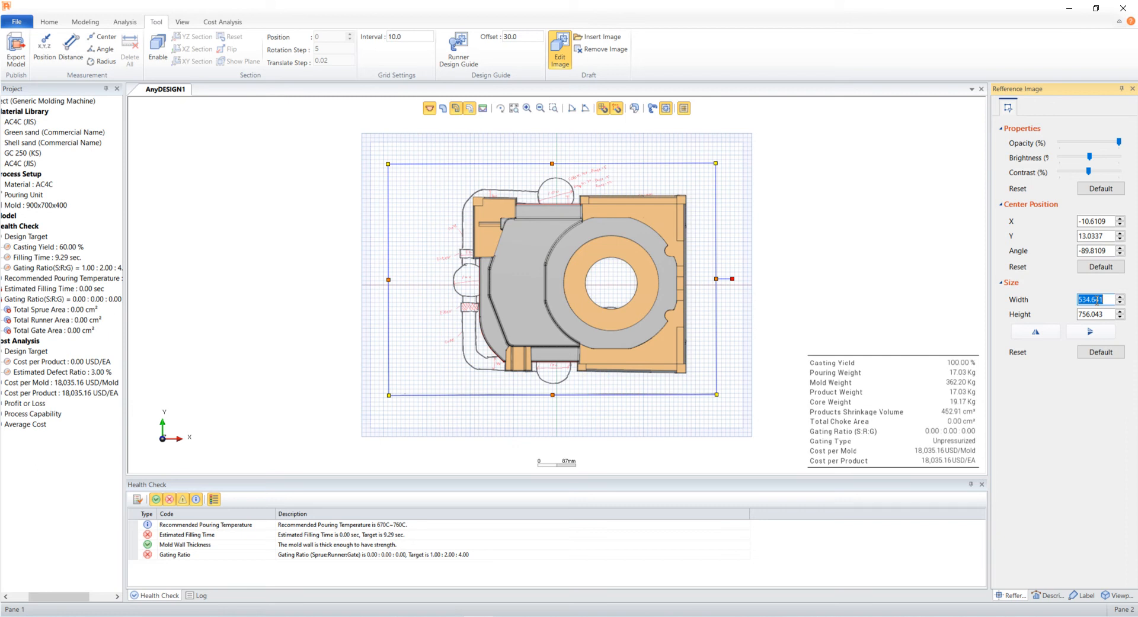
text(697.608)
double_click(1097, 315)
text(917.7)
click(867, 313)
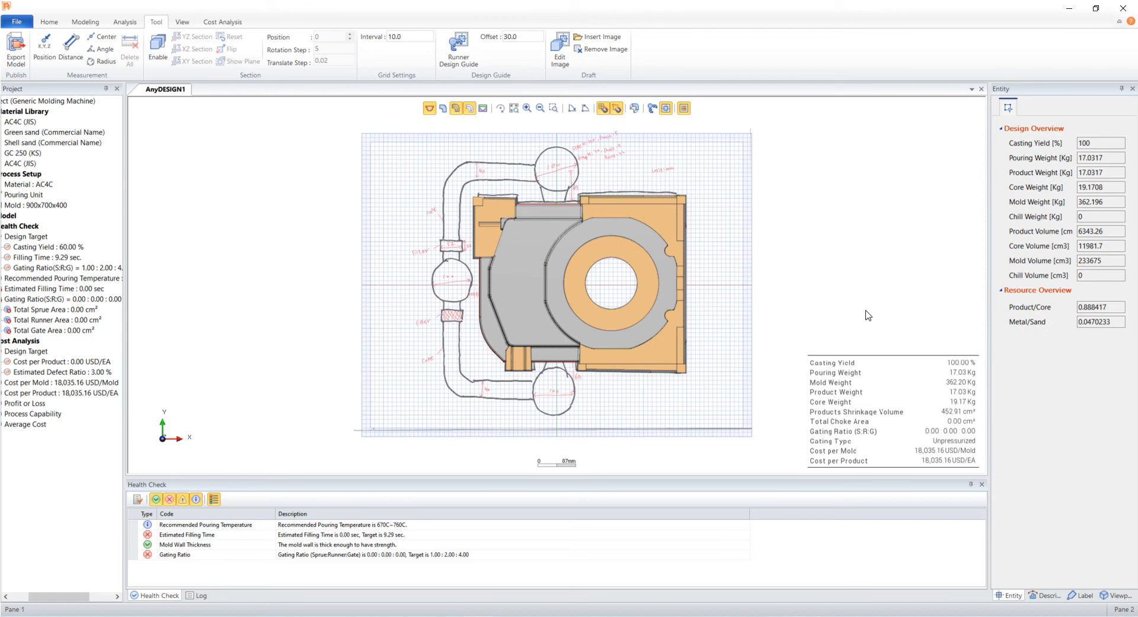
scroll(829, 320, down, 2)
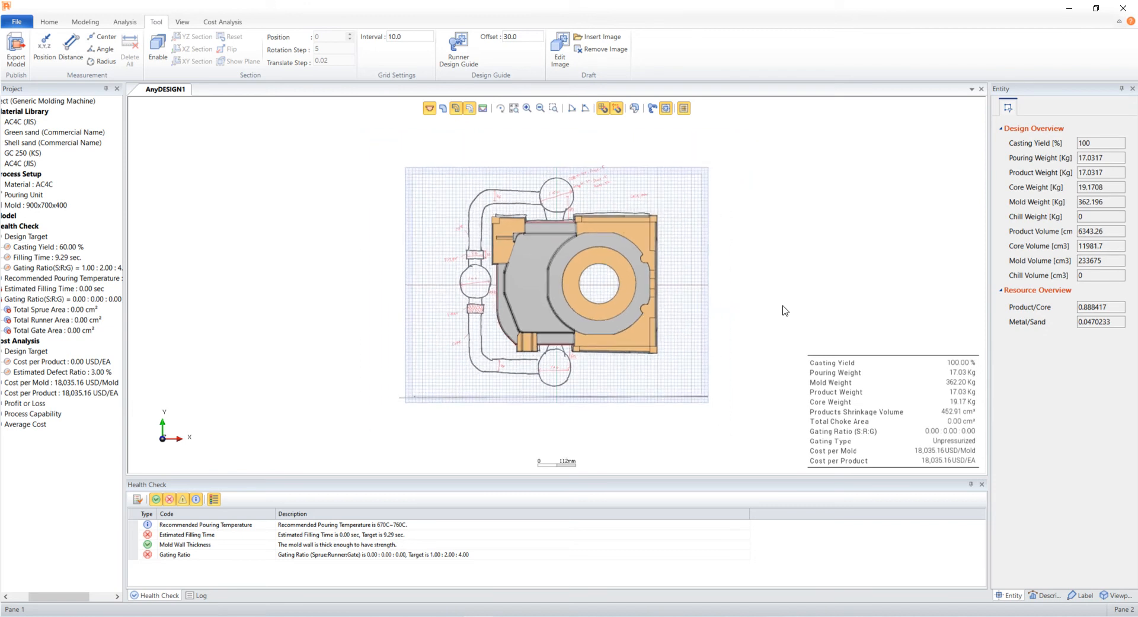
Place a pouring path at the sketched circle beside the product, with basin diameter 100, height 76 and draft 15
click(1113, 594)
double_click(1038, 224)
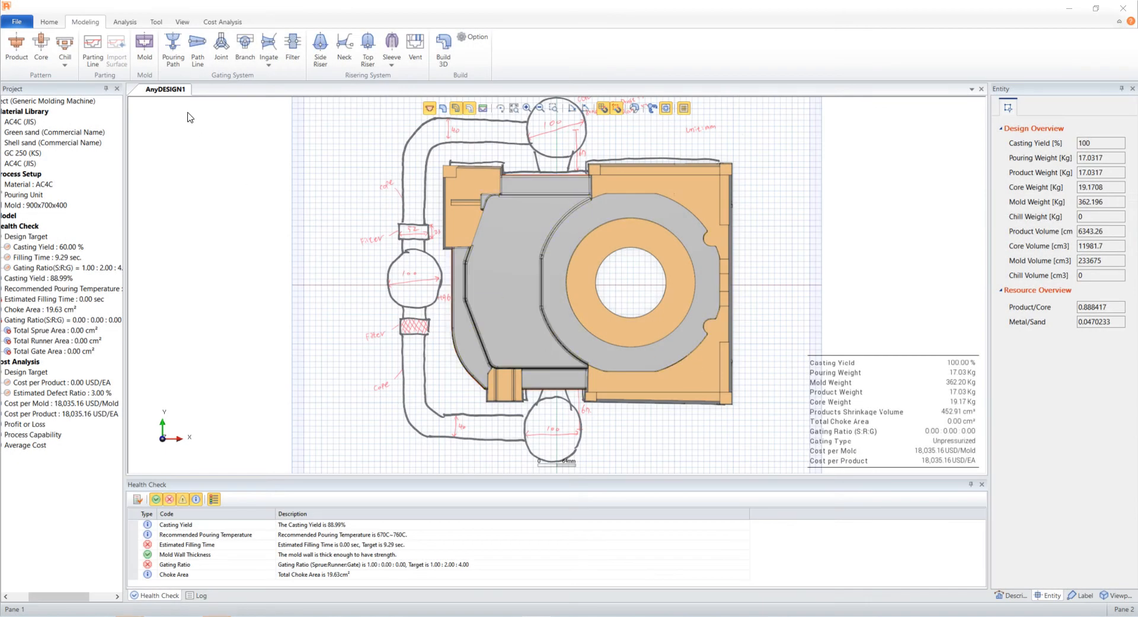
click(173, 47)
click(416, 281)
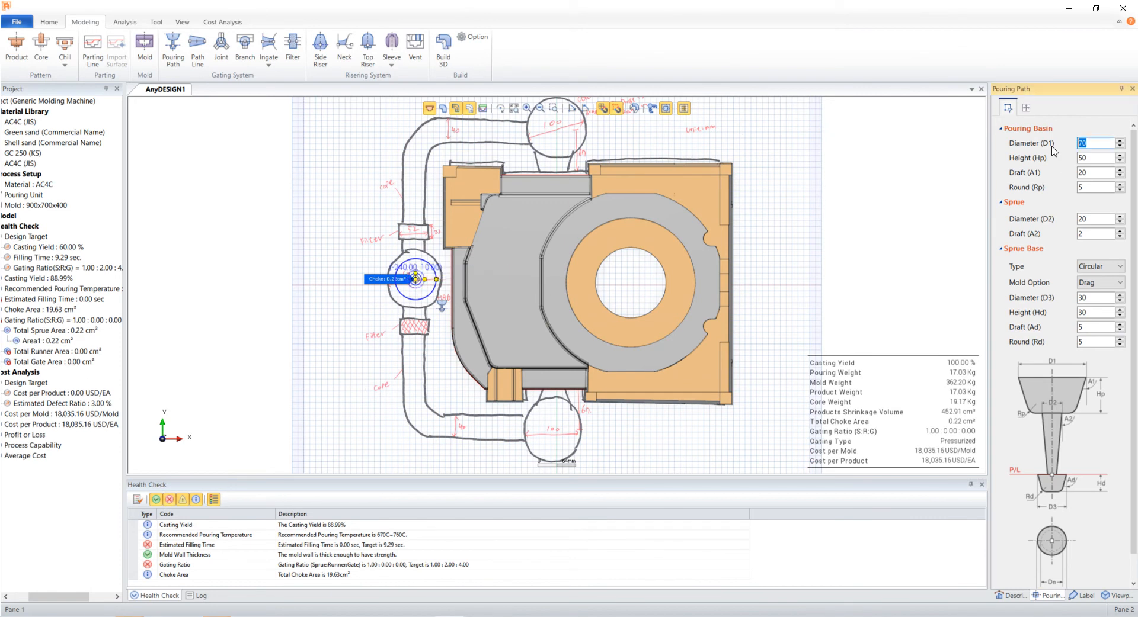
key(Tab)
text(76)
key(Tab)
text(15)
key(Tab)
key(Tab)
key(Tab)
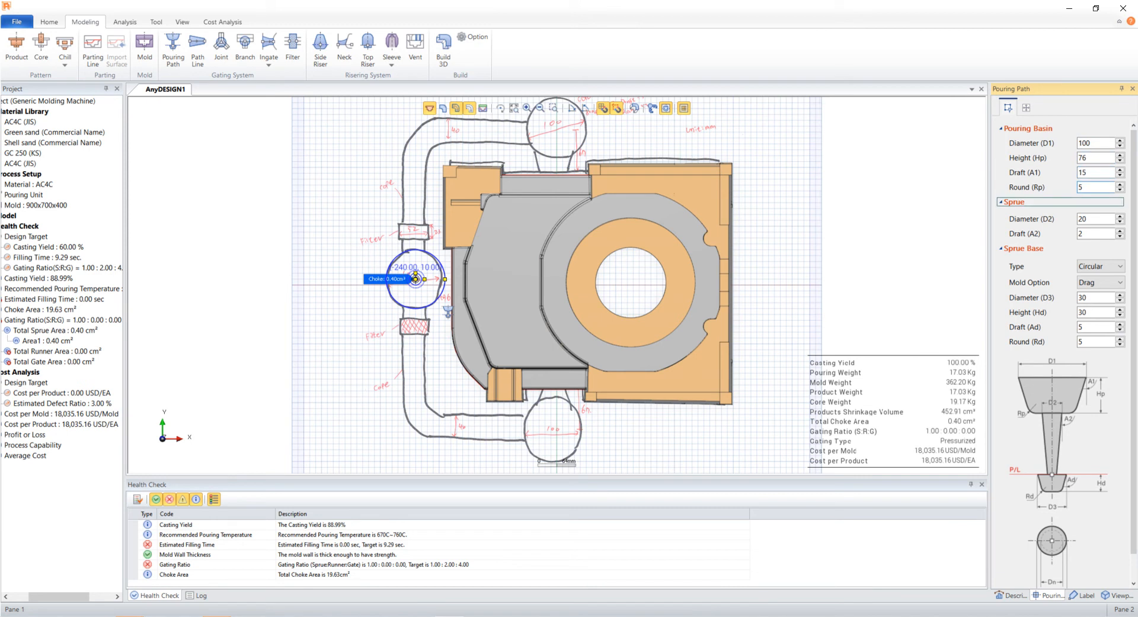
Set the sprue diameter to 50 and draft to 0, and the sprue base to diameter 50, height 20, draft 0 and round 2
text(50)
key(Tab)
text(0)
key(Tab)
key(Tab)
key(Tab)
key(Tab)
text(20)
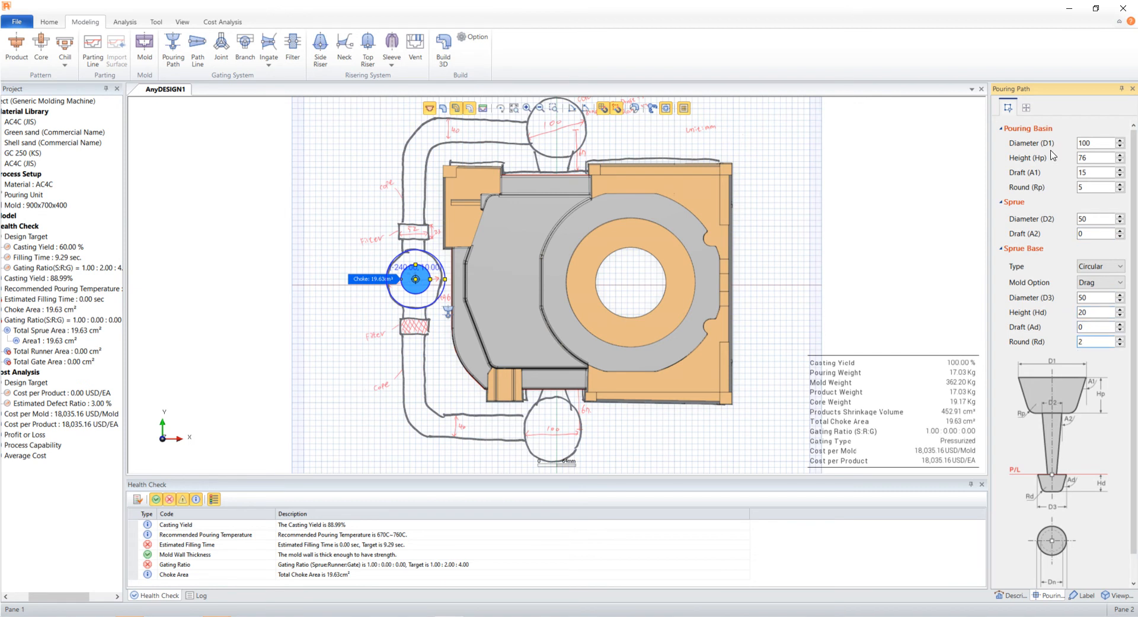
click(852, 254)
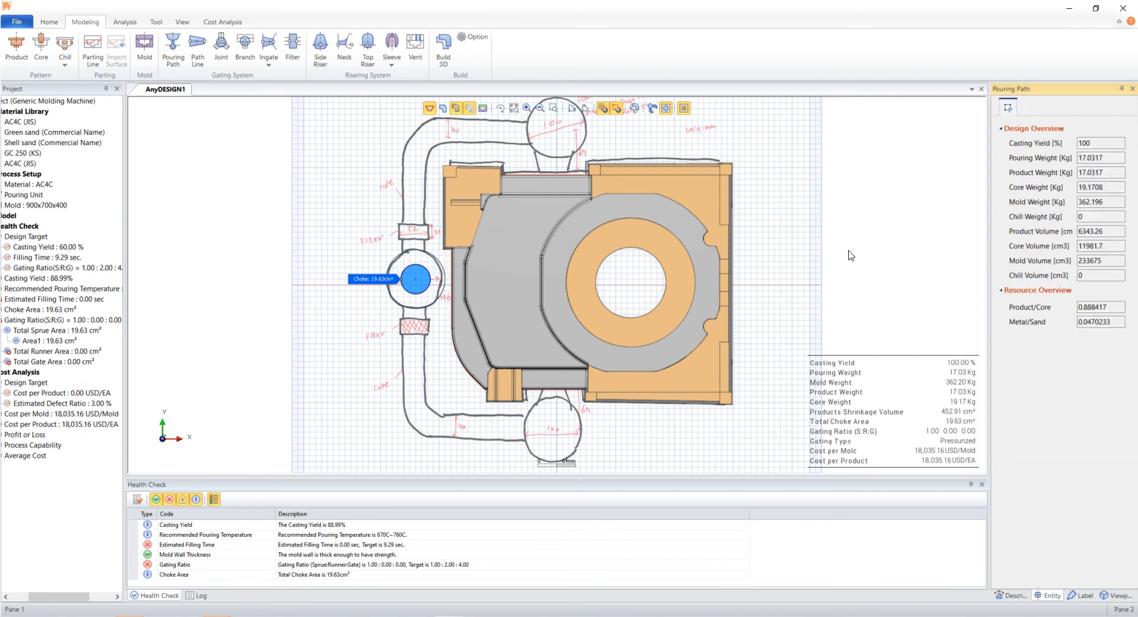
Draw a path line from the sprue centre down to the lower sketched filter and set its mold option to Cope
click(198, 54)
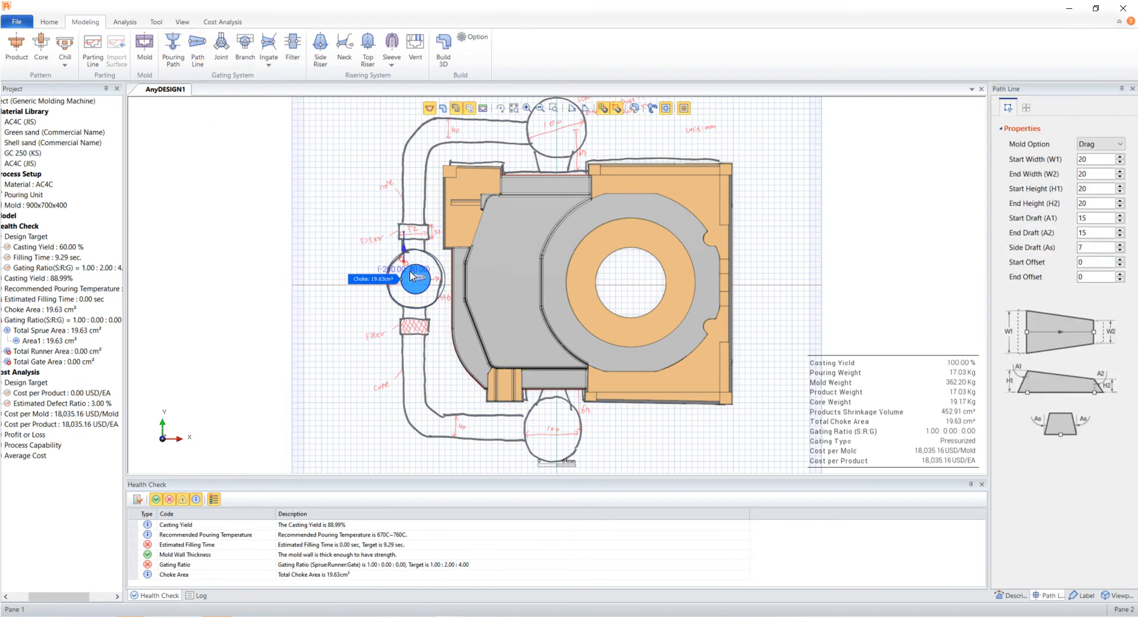
click(414, 281)
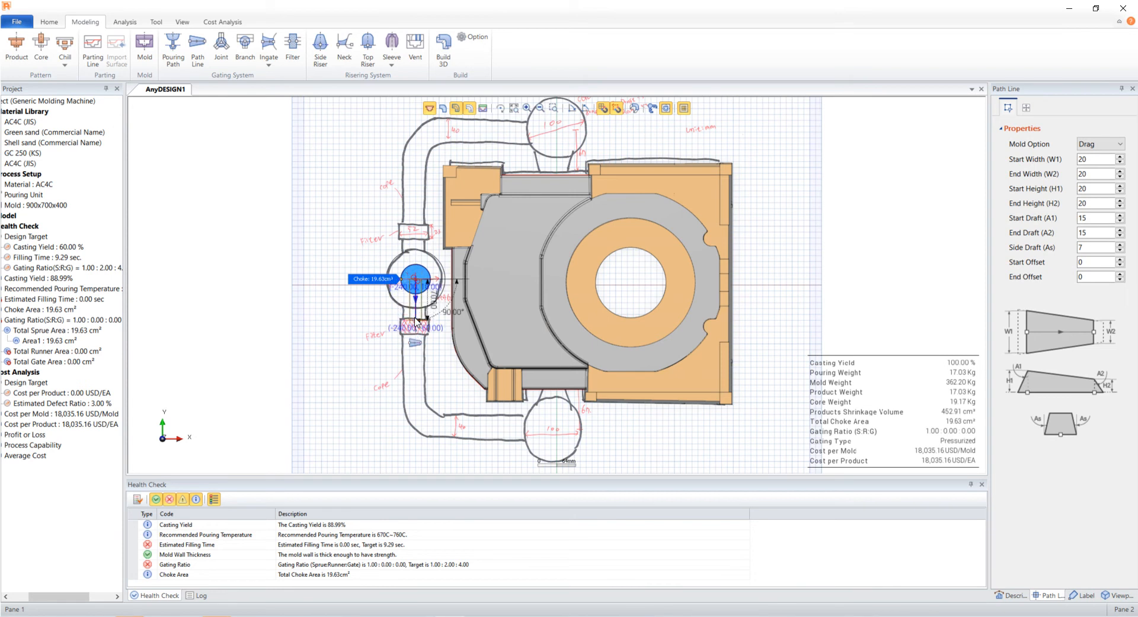
click(415, 320)
click(1099, 143)
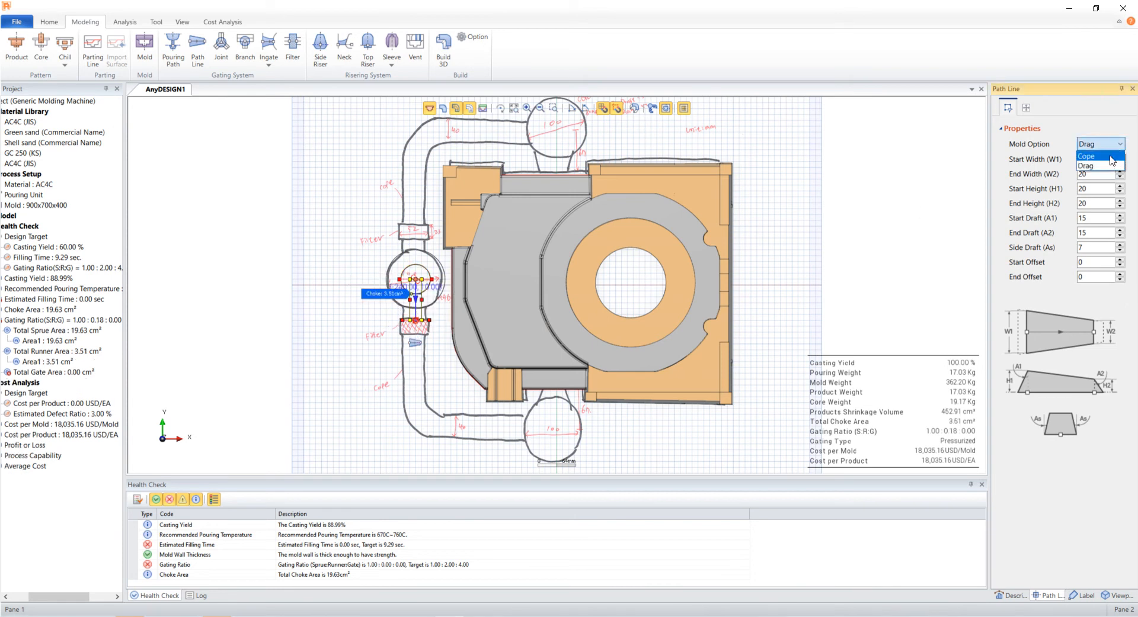
click(1096, 156)
Set the lower path line's start width, end width and start height to 40
click(1102, 160)
text(40)
key(Tab)
text(40)
key(Tab)
text(4)
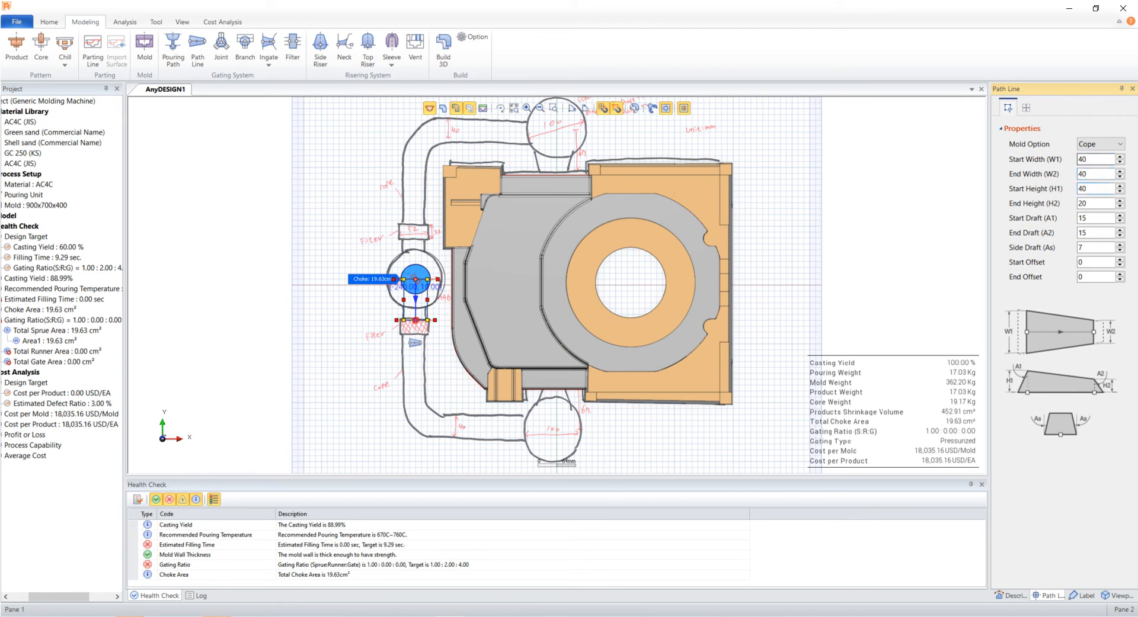
click(300, 307)
Draw another path line from the sprue centre up to the upper sketched filter and set its mold option to Cope
key(space)
click(414, 281)
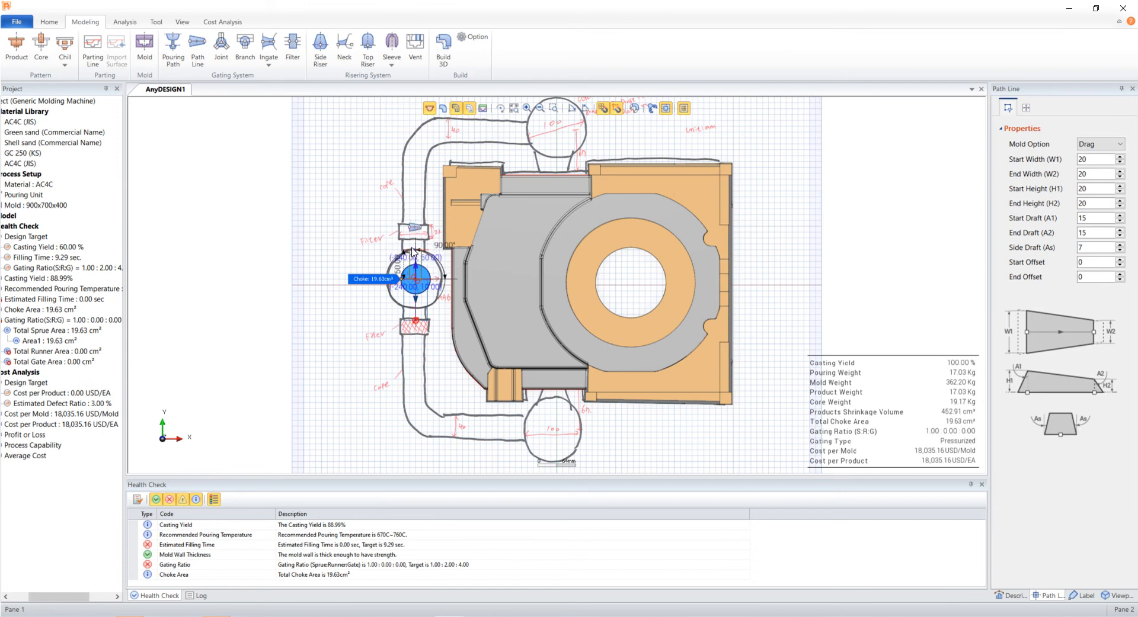
click(415, 238)
click(1099, 144)
click(1090, 156)
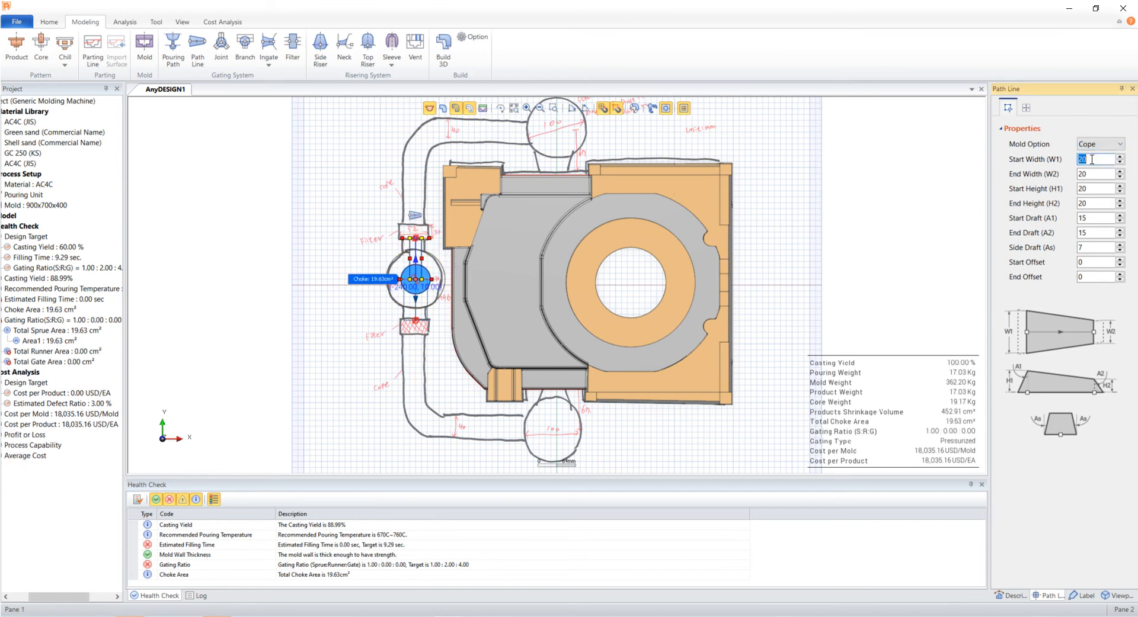
Set the upper path line's start and end widths and start and end heights to 40
text(40)
key(Tab)
text(40)
key(Tab)
text(40)
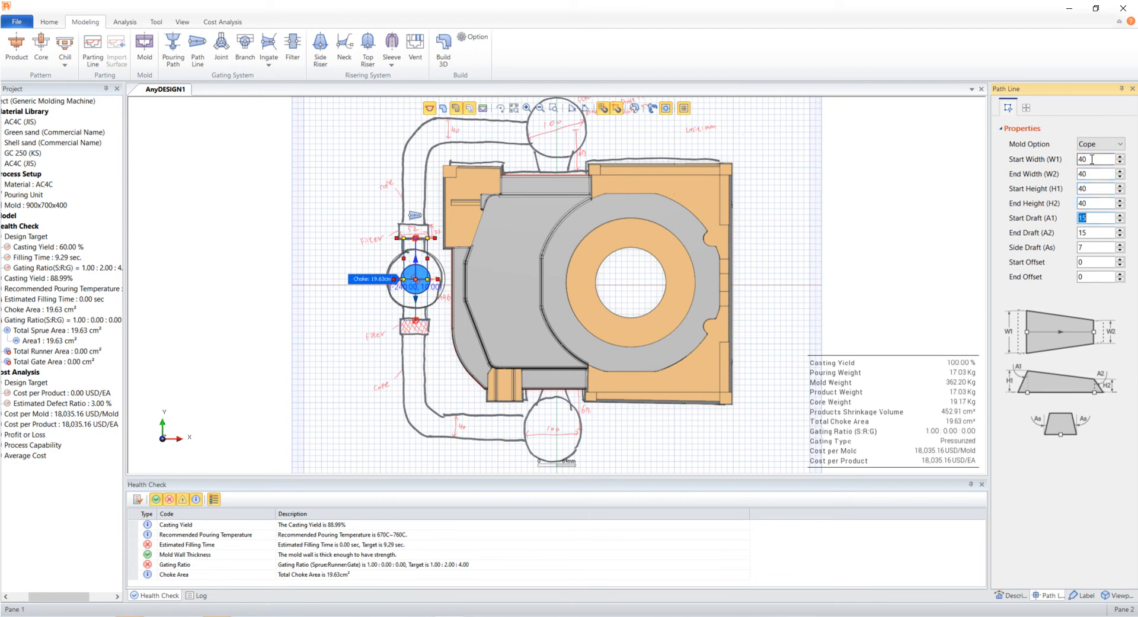
click(288, 242)
Place a filter on the upper sketched filter with direction angle -90, thickness 23, width 52, height 52 and drag depth 5
click(293, 48)
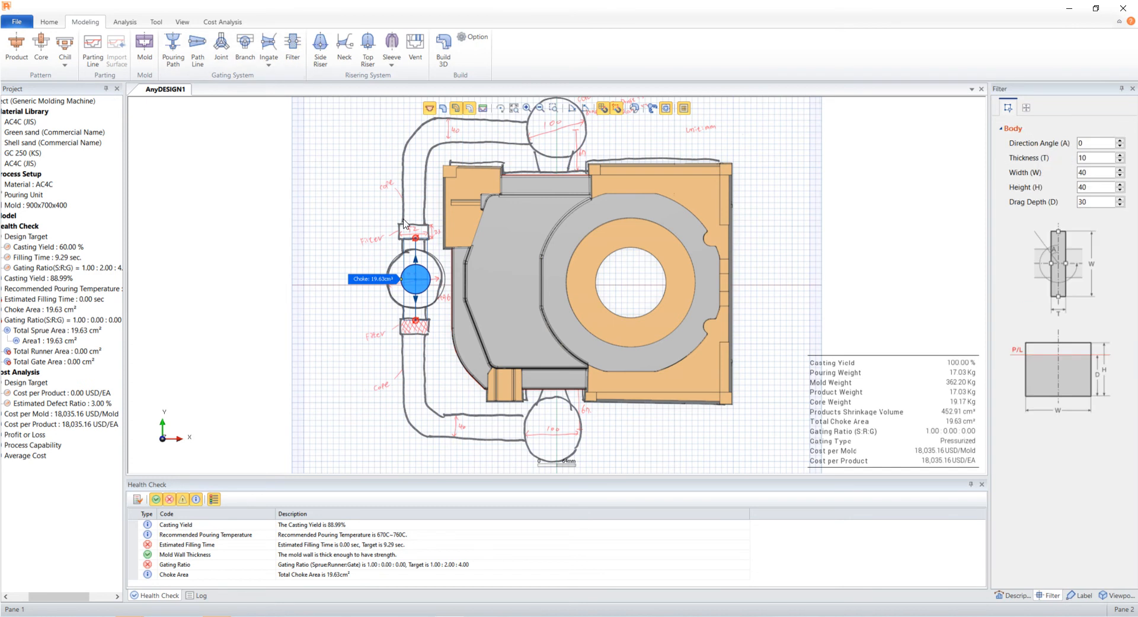
click(413, 231)
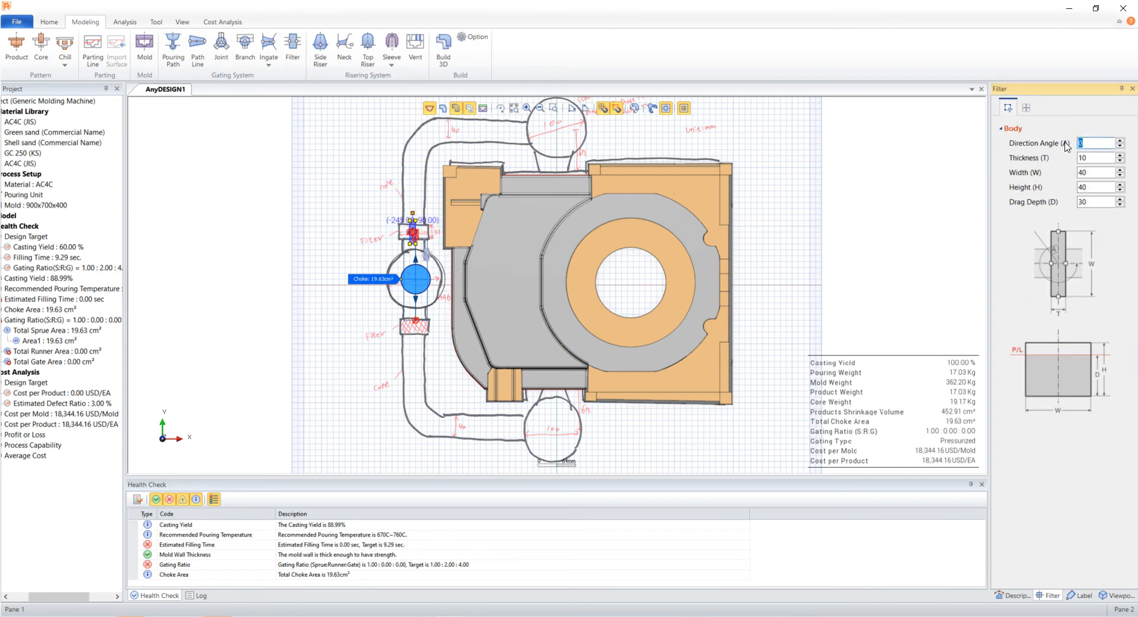
text(-90)
key(Tab)
text(252)
key(Tab)
key(Tab)
text(5)
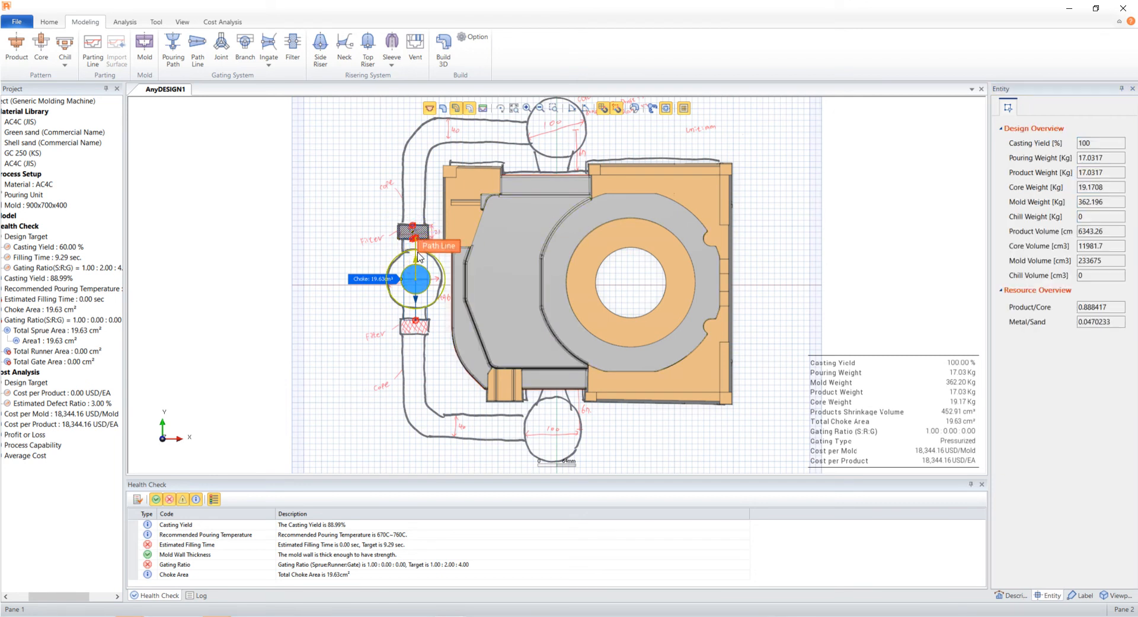
Attach the upper path line's end to the filter and centre the filter on the path line at (-240, 90)
click(420, 253)
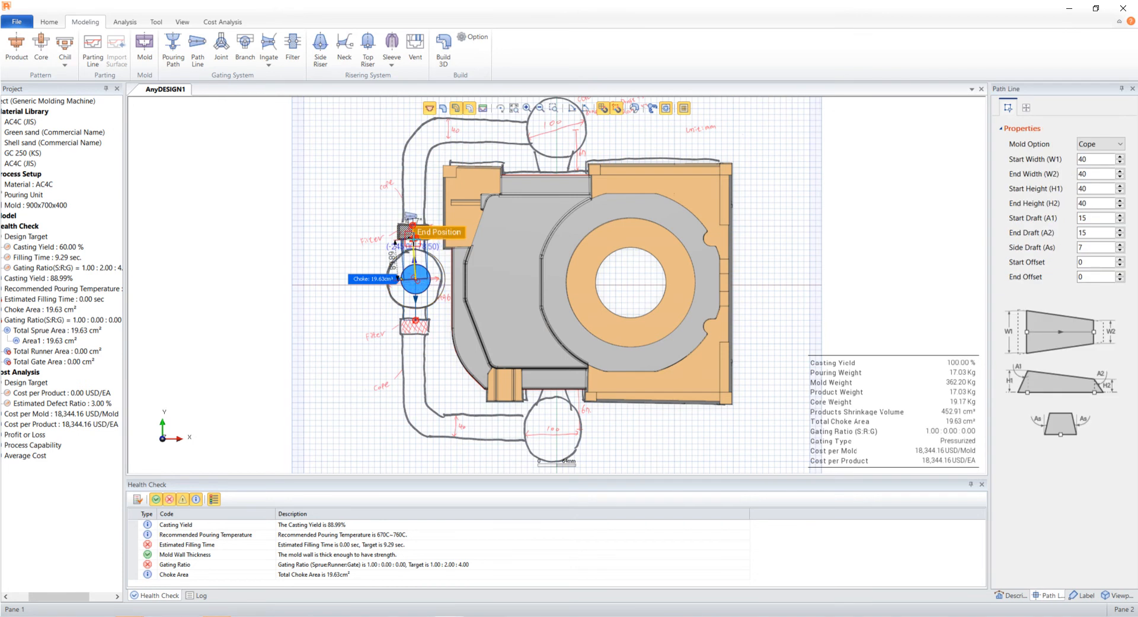
click(427, 236)
click(421, 232)
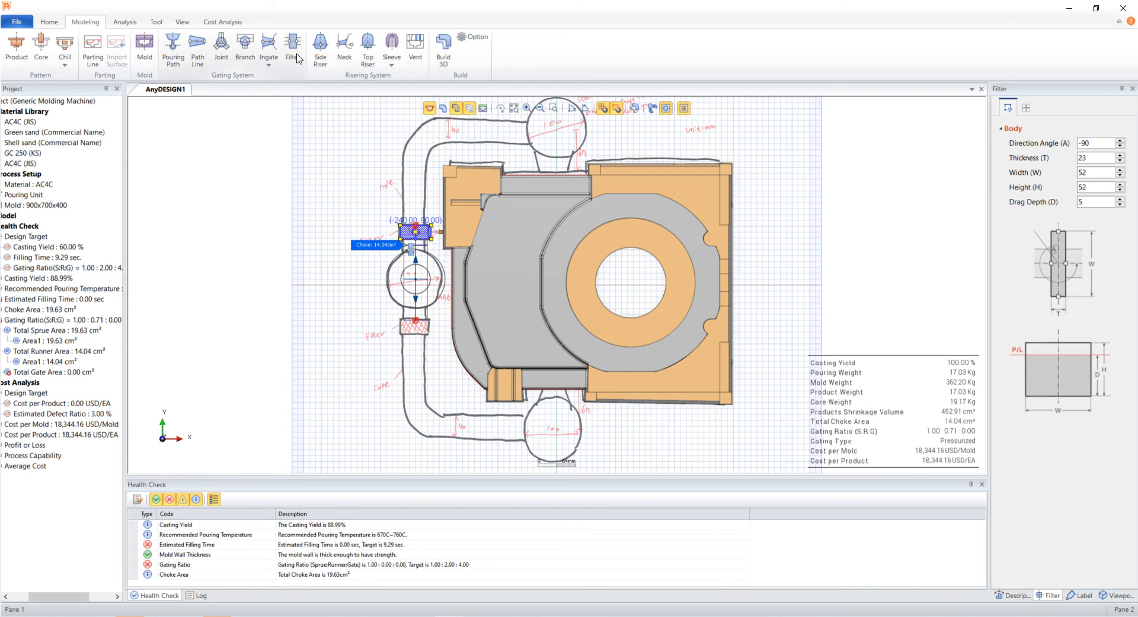
Place a filter on the lower sketched filter with direction angle -90, thickness 23, width 52, height 52 and drag depth 5
click(416, 328)
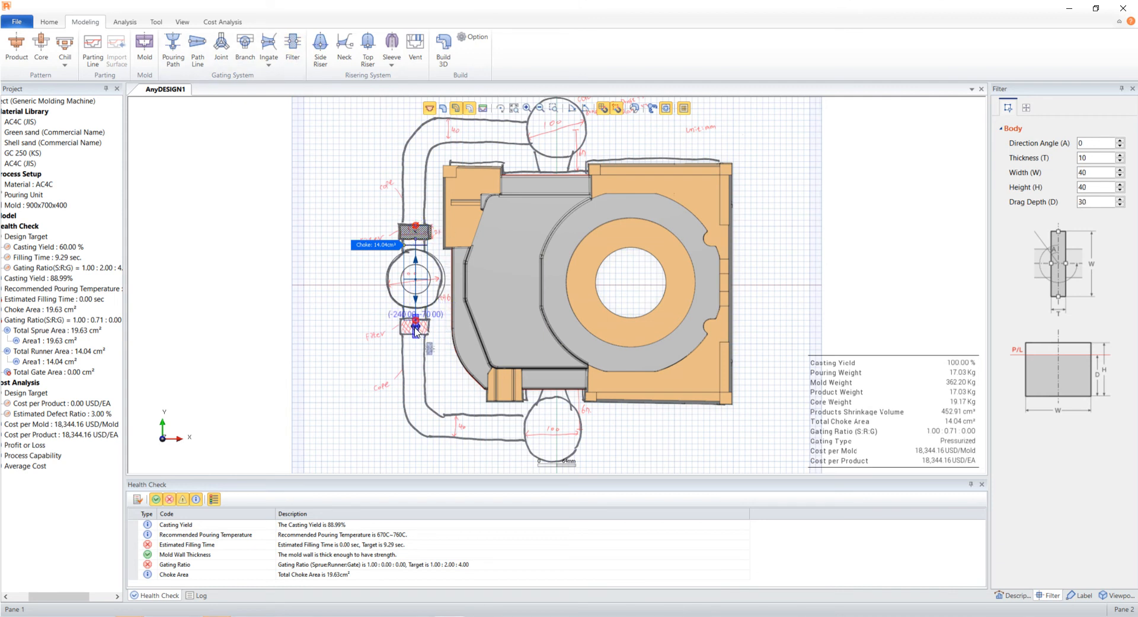
click(1082, 143)
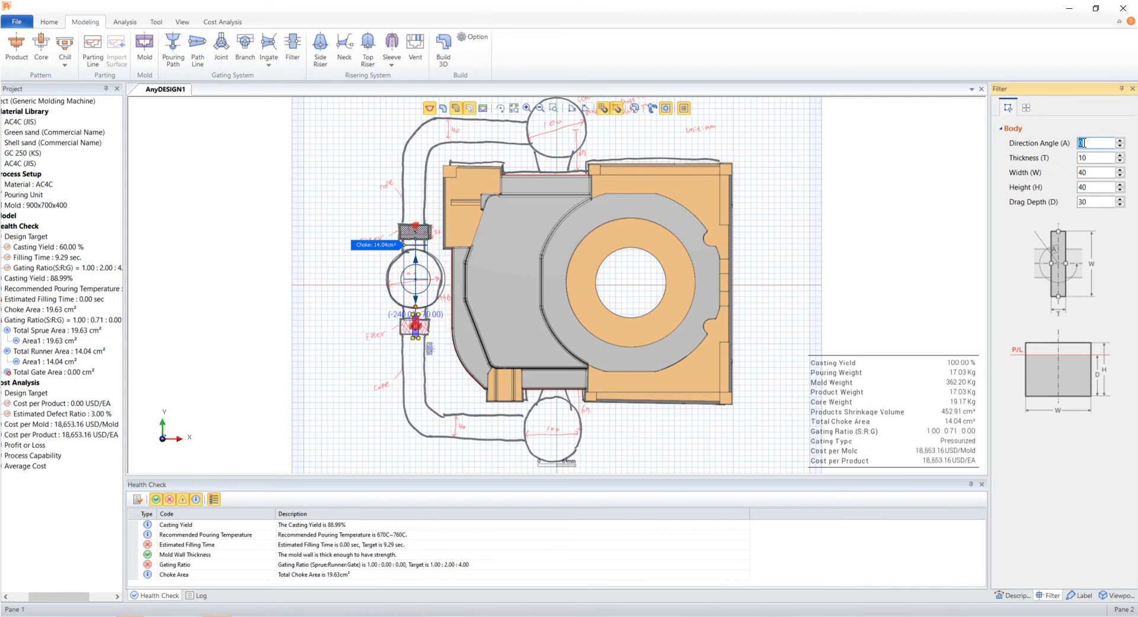
key(Tab)
text(23)
key(Tab)
text(52)
key(Return)
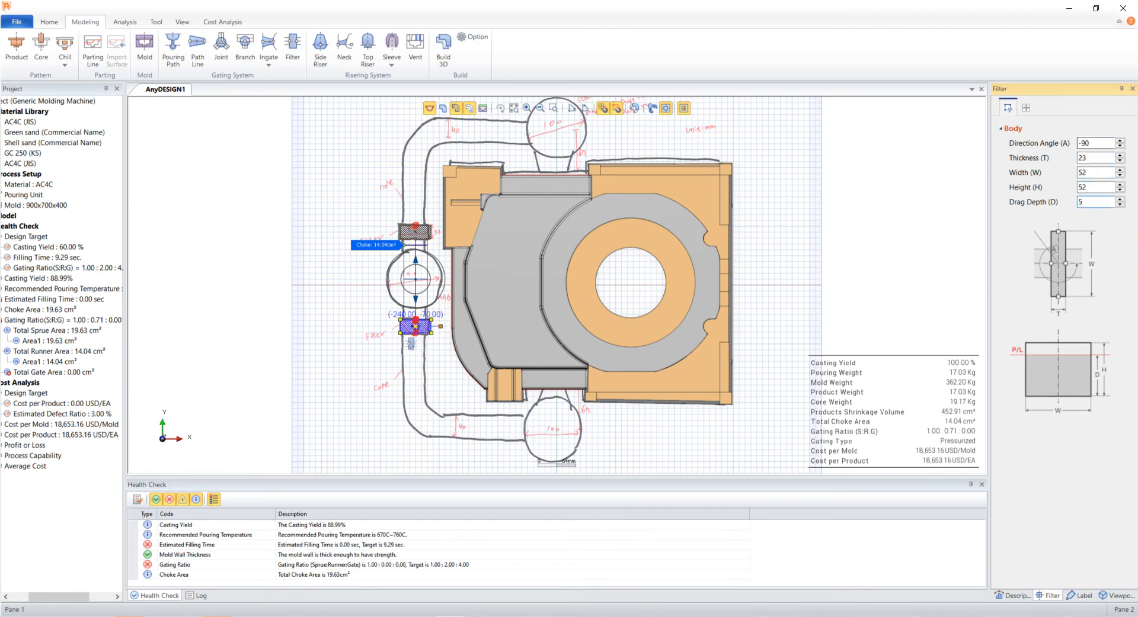
click(389, 356)
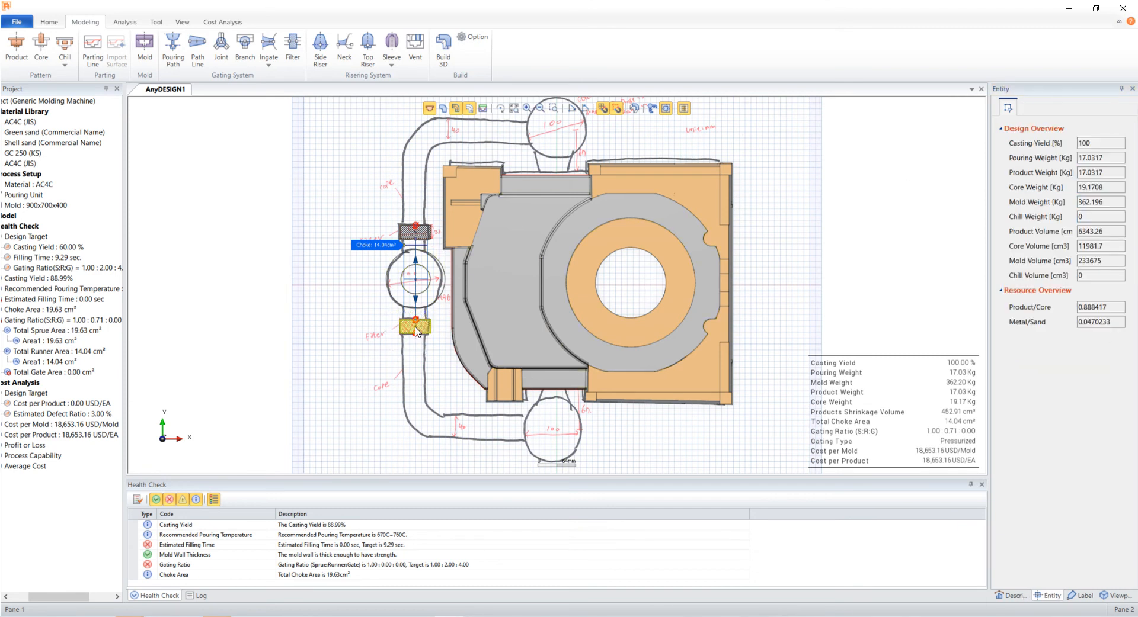
Connect the lower filter to the end of the path line running down from the sprue
click(416, 330)
drag(415, 331, 415, 326)
click(408, 380)
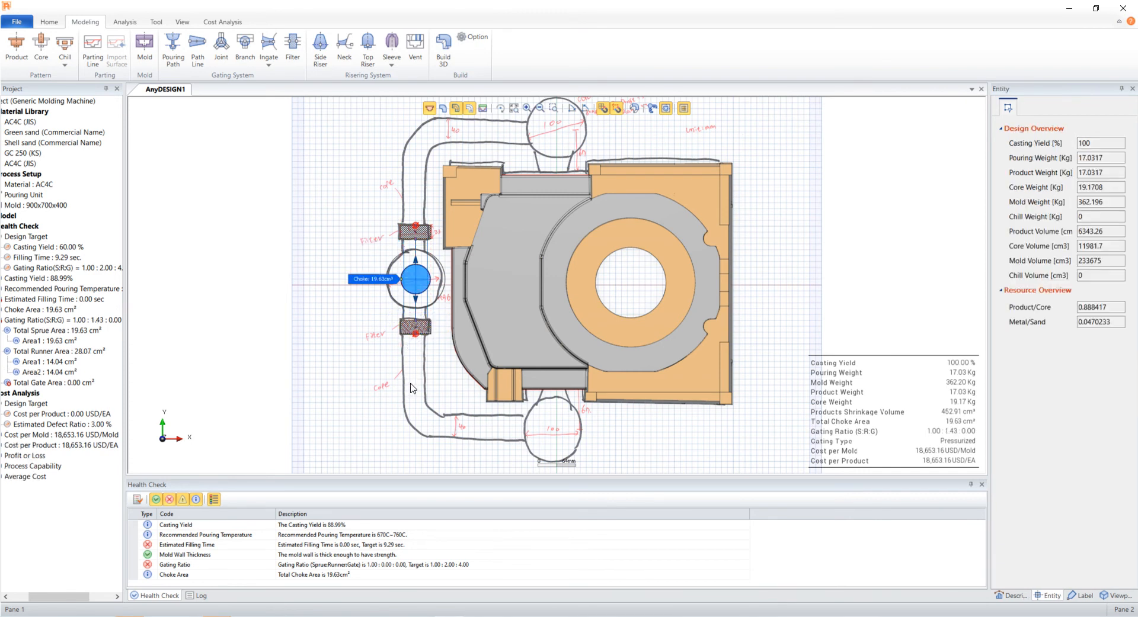
Draw a path line from the lower filter down to the lower sketched bend and set its mold option to Cope
click(413, 388)
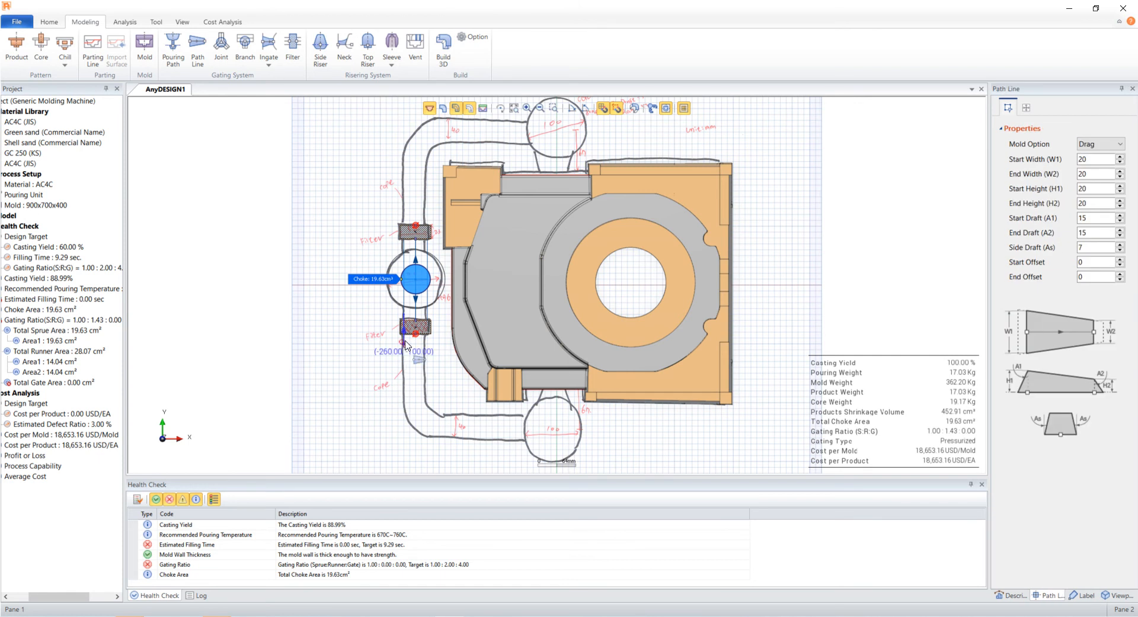
drag(416, 413, 414, 427)
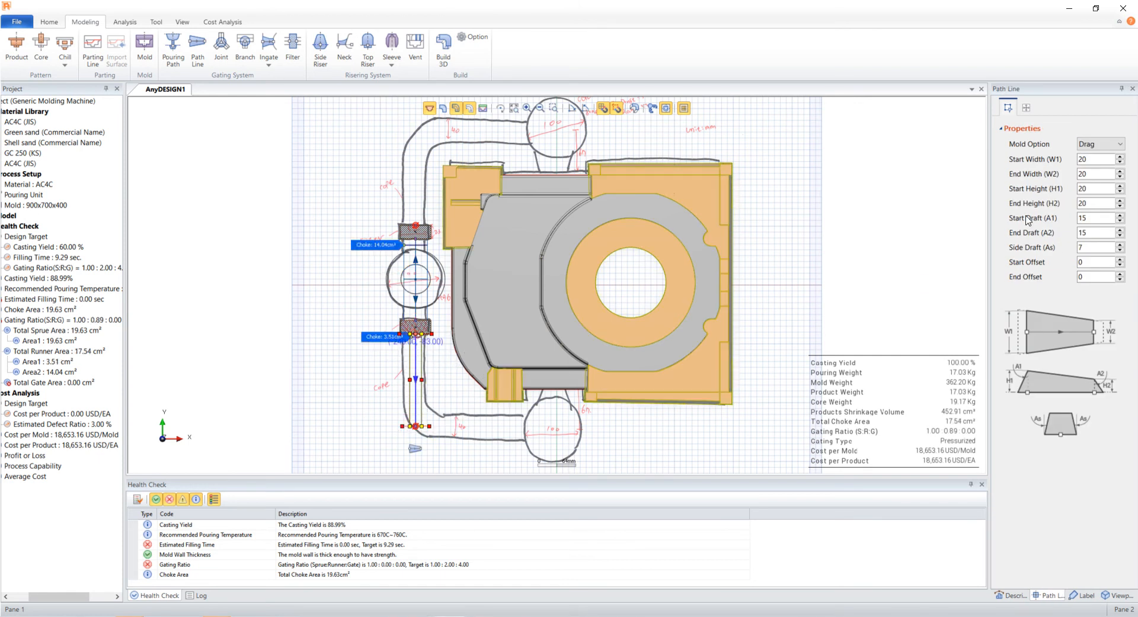
click(1087, 145)
click(1085, 157)
Set the start and end widths and the start and end heights of the path line below the lower filter to 40
double_click(1088, 160)
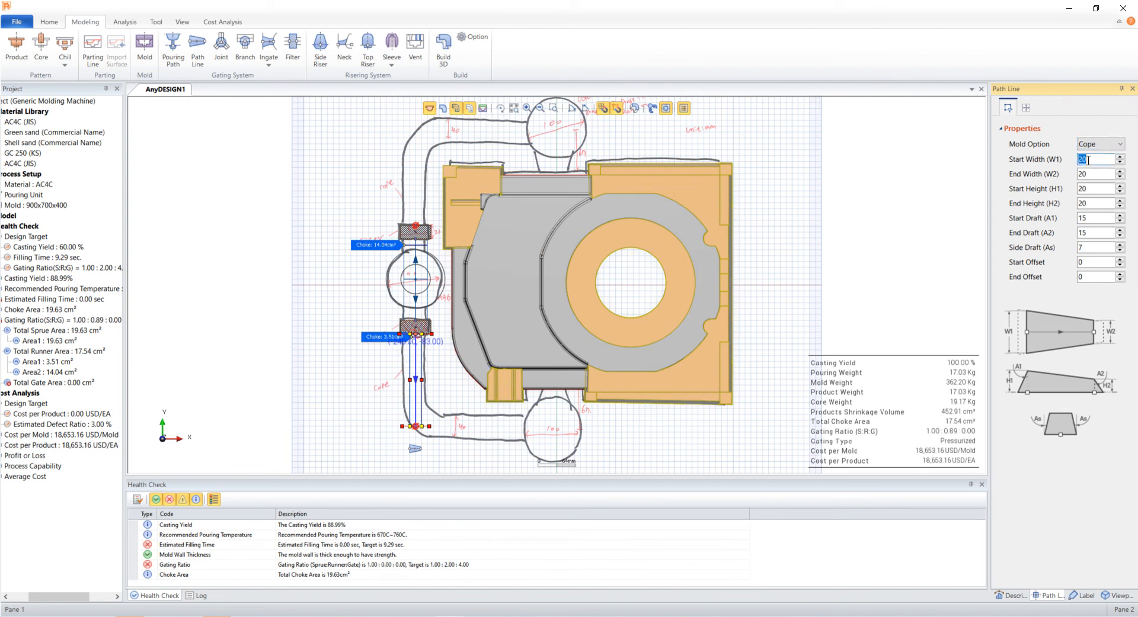
key(Tab)
text(40)
key(Tab)
text(40)
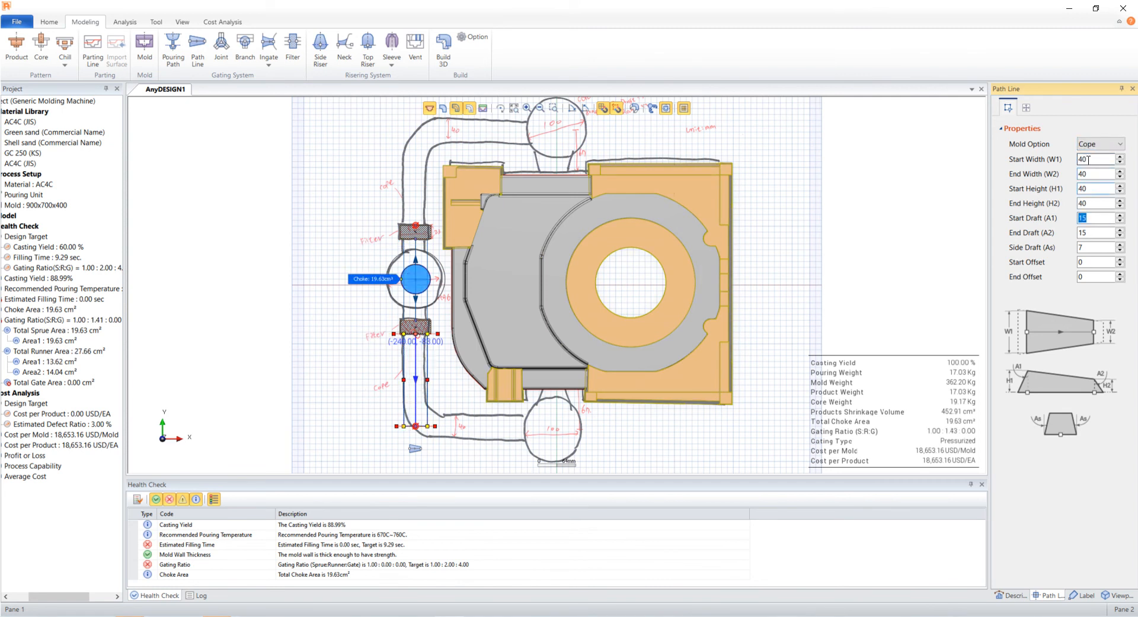
click(348, 249)
Draw a Cope path line from the upper filter up to the upper sketched bend at (-240, 260)
key(space)
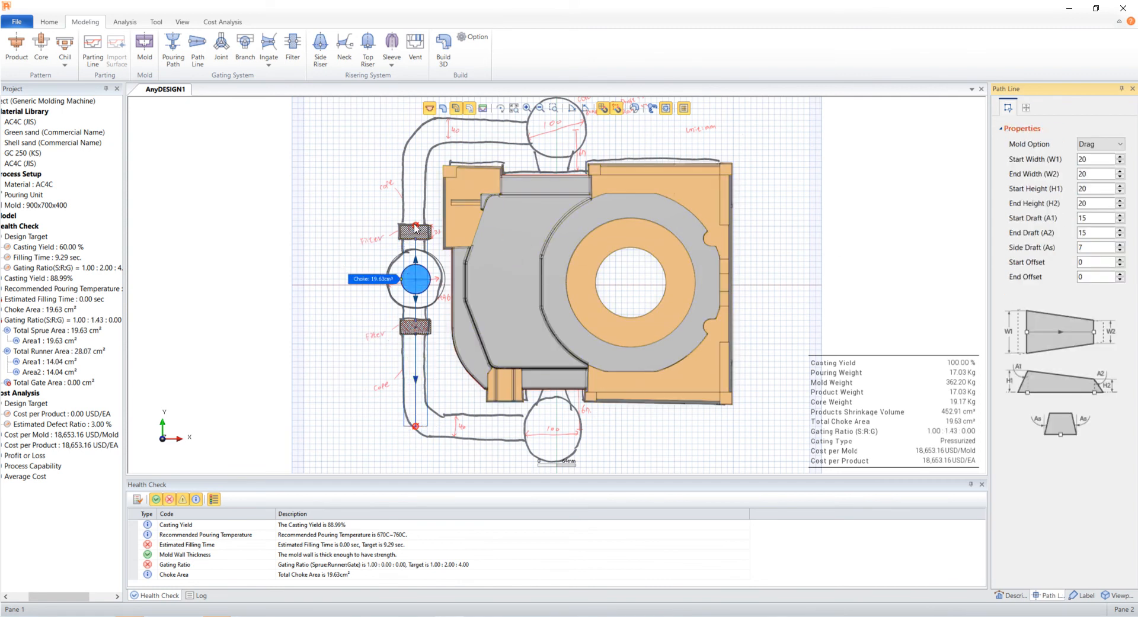
click(416, 227)
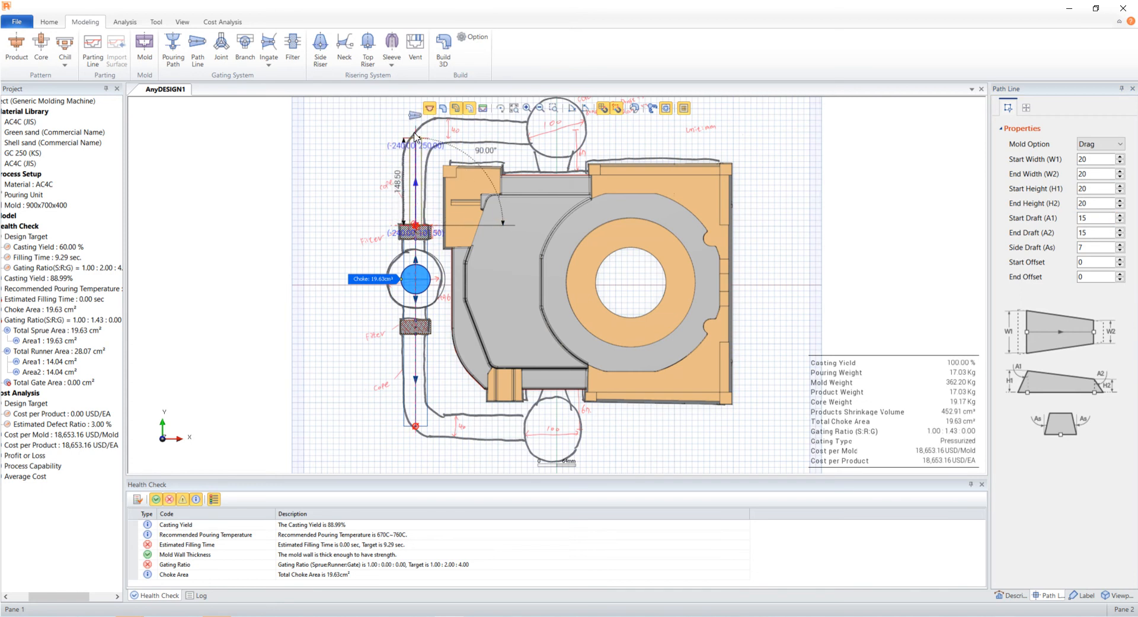
click(415, 132)
Set the start and end widths and the start and end heights of the path line above the upper filter to 40
click(1088, 159)
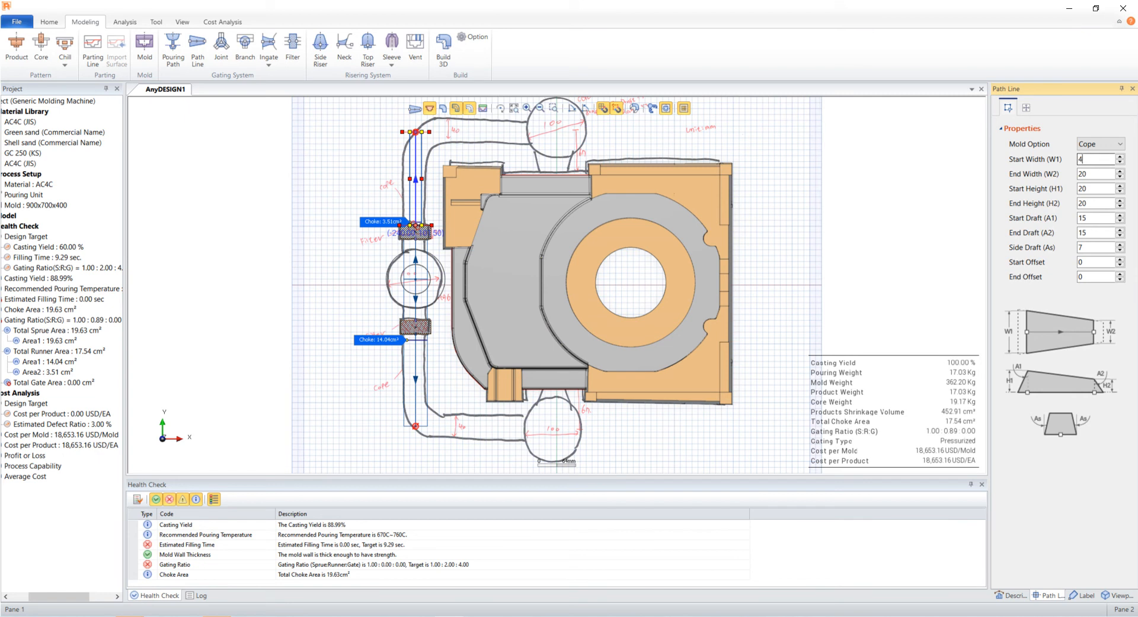
text(40)
key(Tab)
text(40)
key(Tab)
text(40)
key(Tab)
text(40)
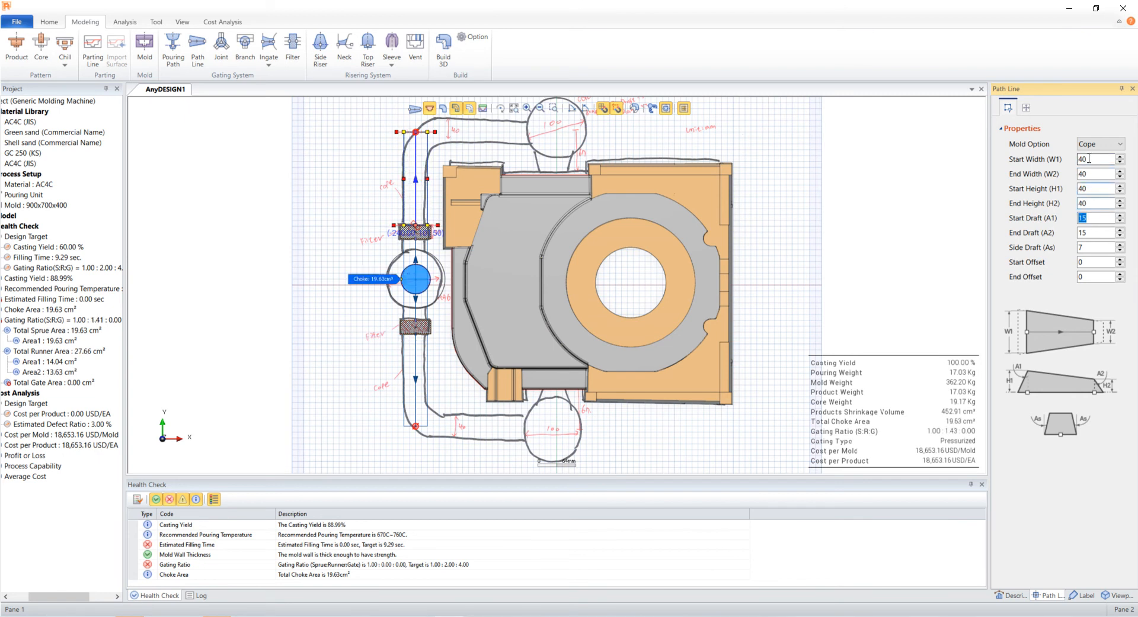
click(233, 233)
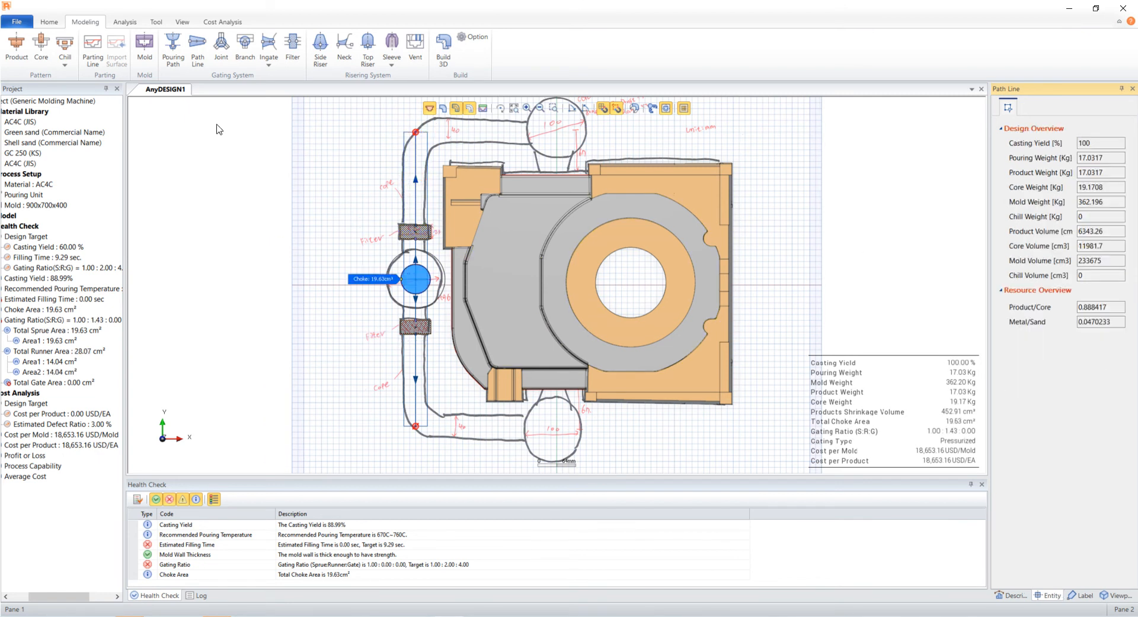
Place joints at the path line ends on the upper and lower sketched bends with inner round 10 and outer round 15
click(221, 53)
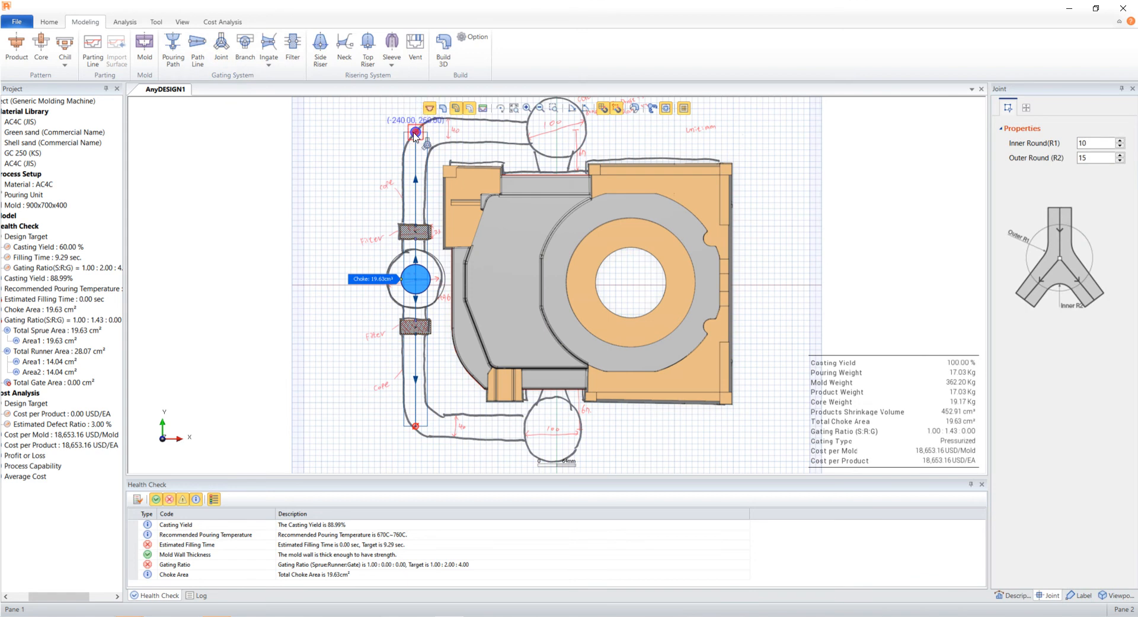
click(221, 52)
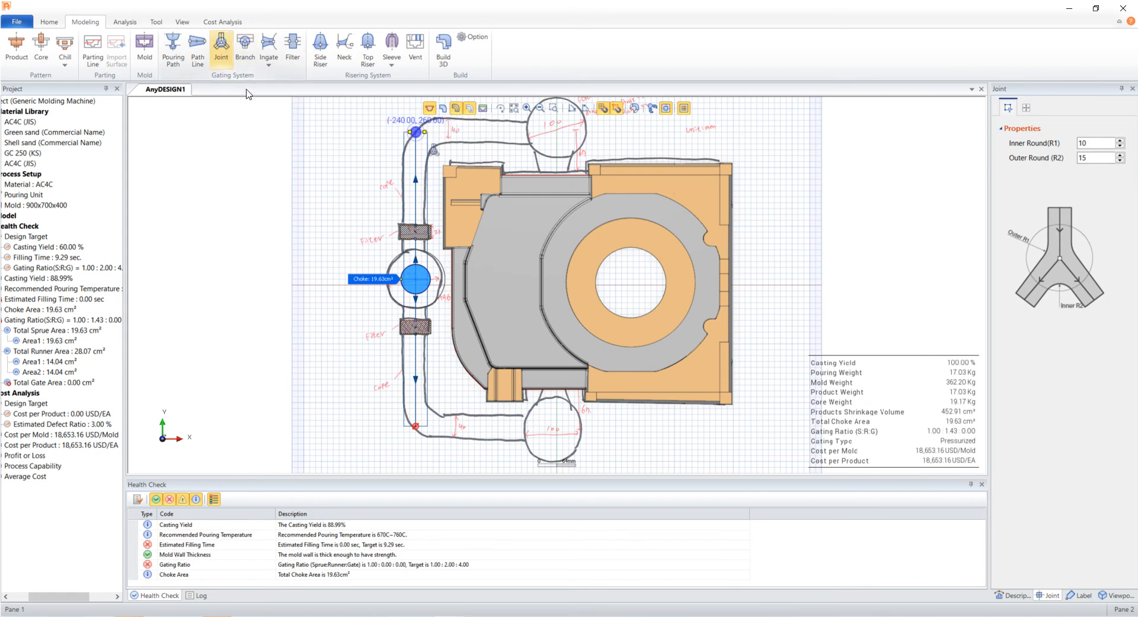
click(414, 426)
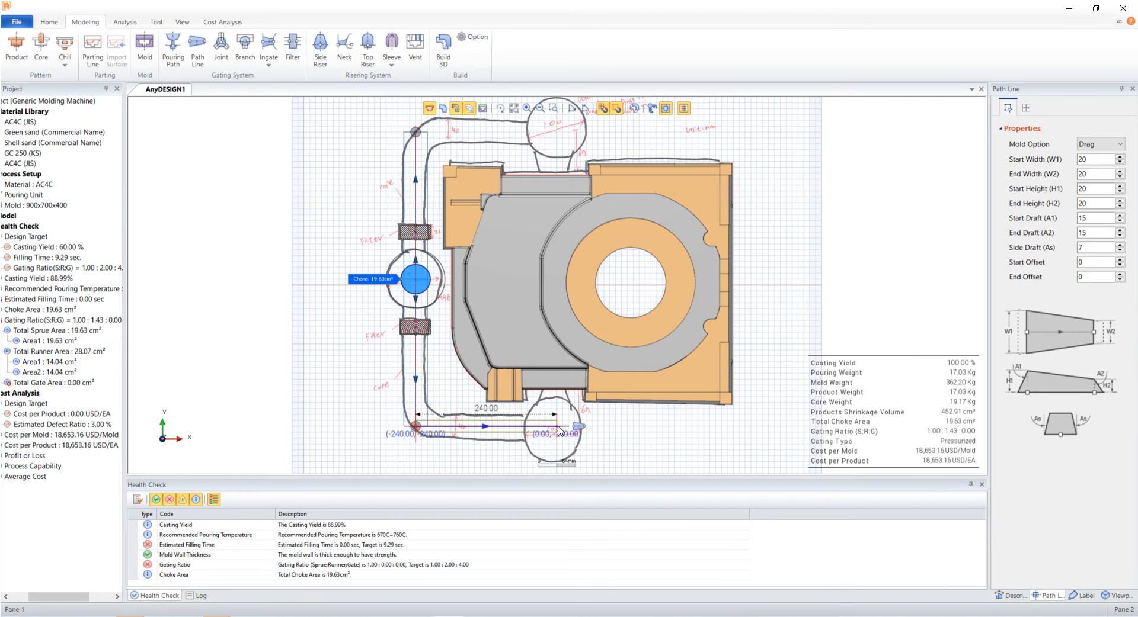
Draw a horizontal path line 240 long from the lower joint to (0, -240) and set its mold option to Cope
click(557, 427)
click(1101, 148)
click(1095, 158)
Set the lower horizontal path line's start and end widths and start and end heights to 40
double_click(1095, 158)
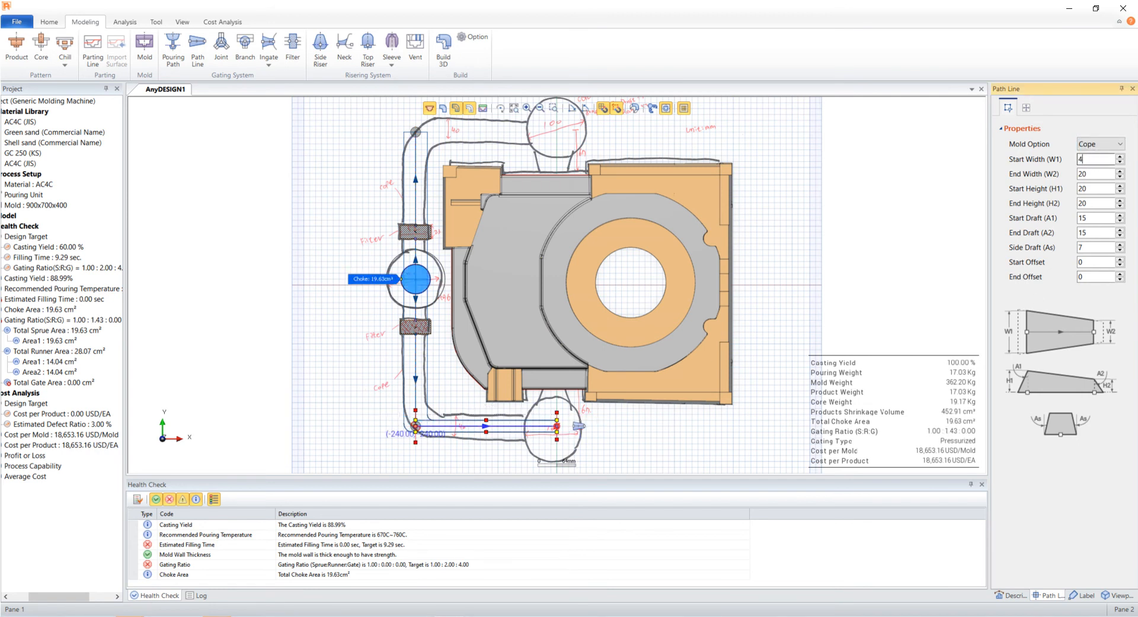
key(Tab)
text(40)
key(Tab)
text(40)
key(Tab)
text(40)
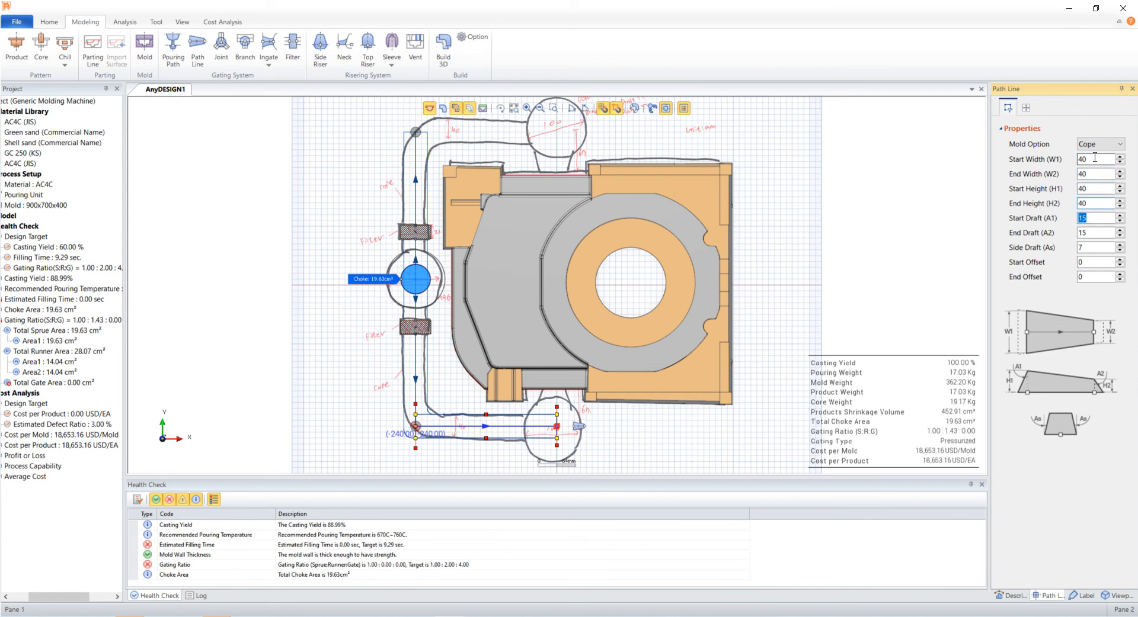
click(402, 131)
Draw a horizontal path line from the upper joint to the centre of the upper sketched riser and set its mold option to Cope
key(space)
click(416, 132)
click(556, 132)
click(1096, 144)
click(1084, 157)
Set the upper horizontal path line's start and end widths and start and end heights to 40
key(Tab)
text(40)
key(Tab)
text(40)
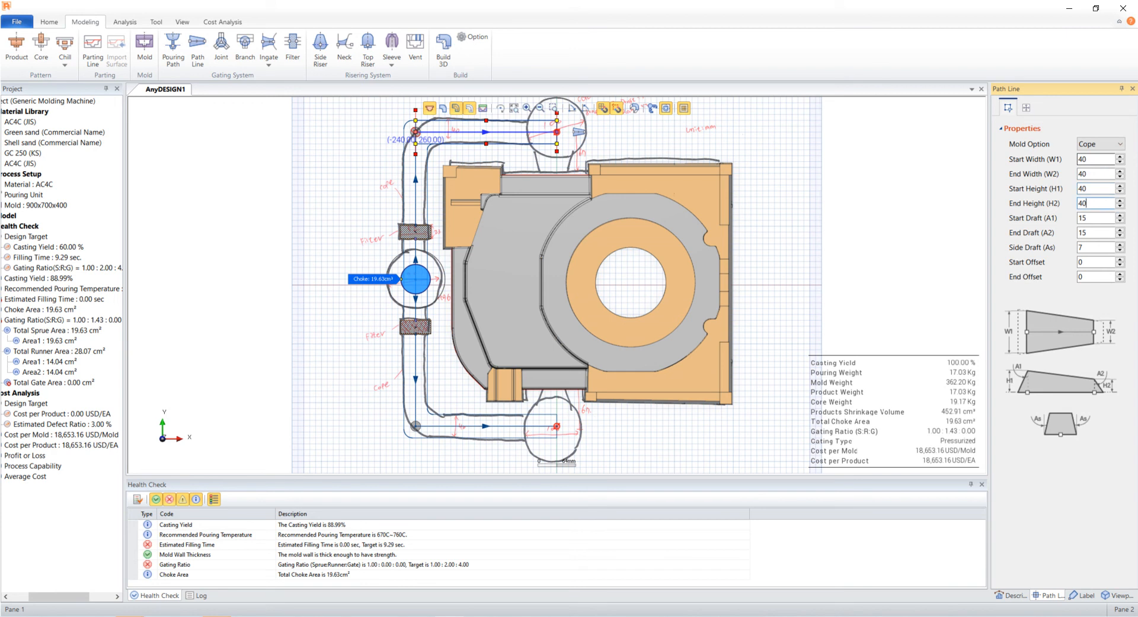
click(852, 276)
Place a side riser at the lower horizontal path line's end at (0, -240) and set its diameter to 100
click(321, 50)
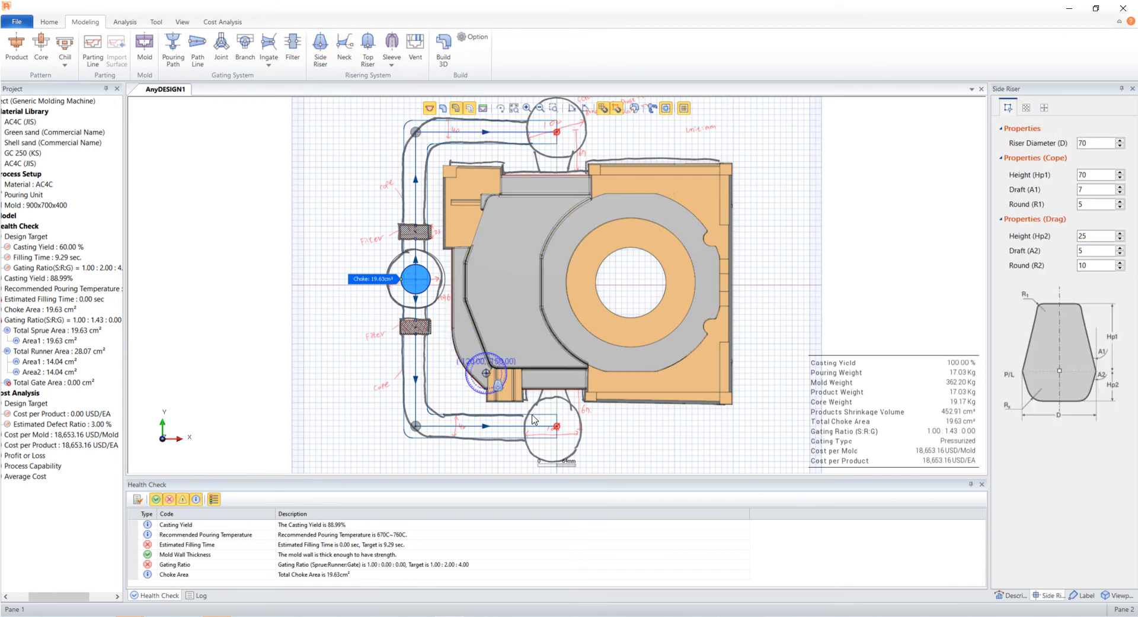
click(552, 426)
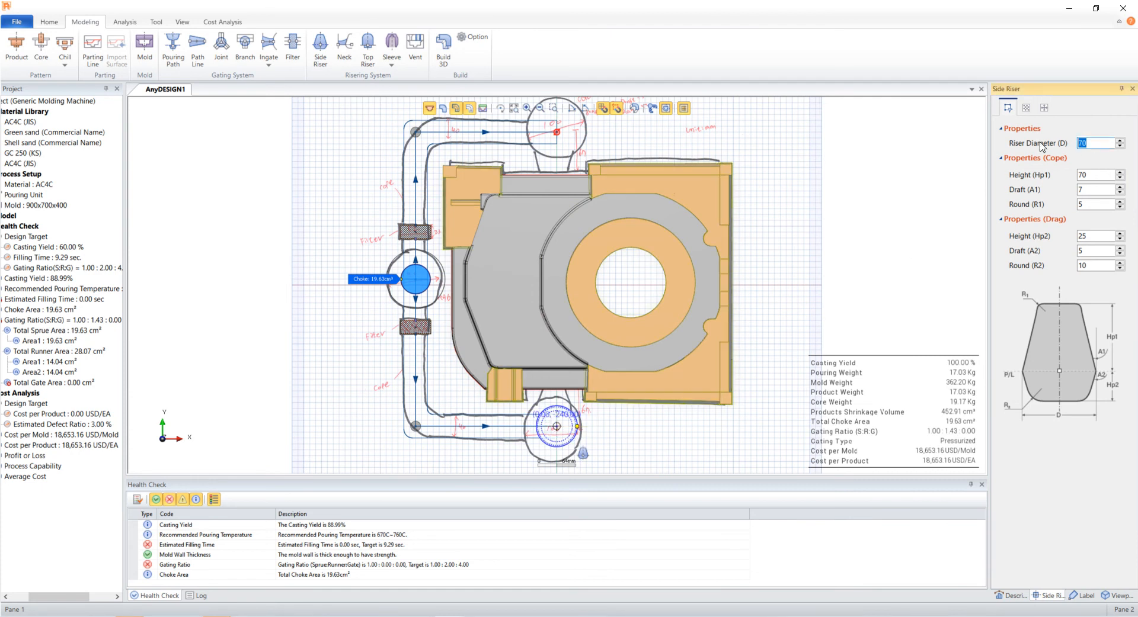
key(Tab)
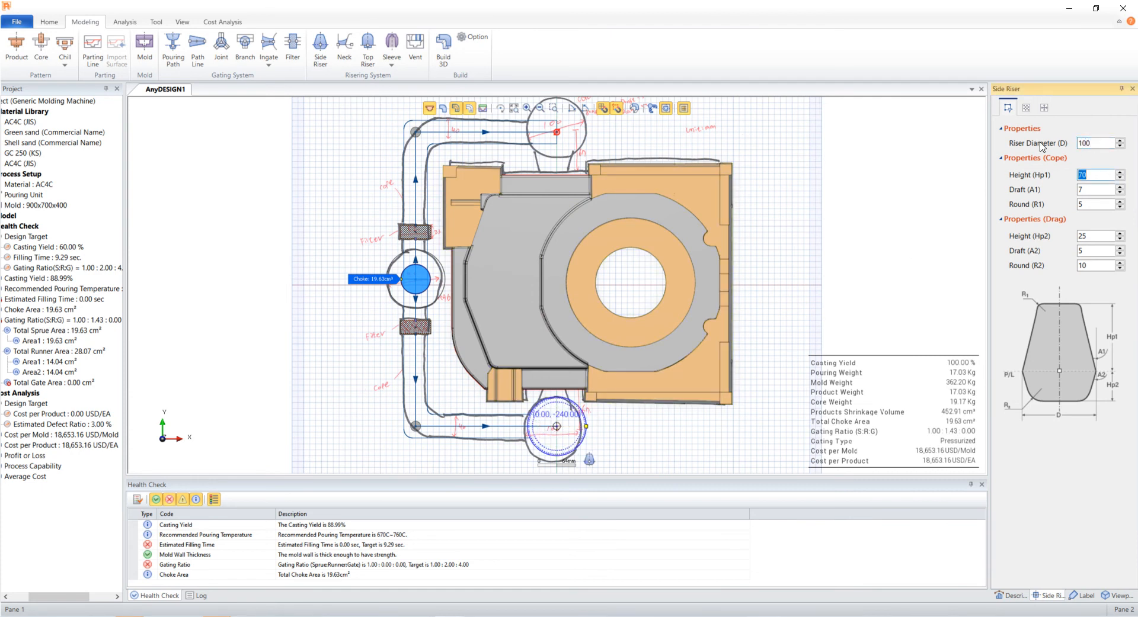
Set the side riser's cope height to 150, draft 5 and round 0, and its drag height to 30, draft 5 and round 32
text(150)
key(Tab)
text(5)
key(Tab)
text(0)
key(Tab)
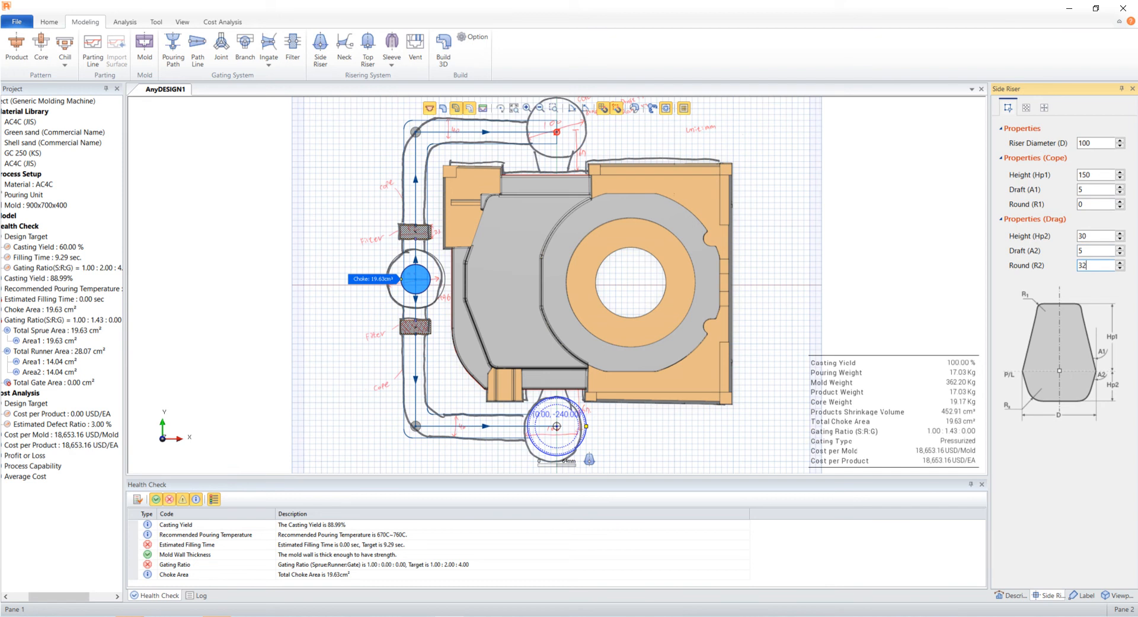
key(Tab)
Copy the side riser onto the upper sketched riser at (0, 270) and attach the upper horizontal path line's end to its centre
click(558, 426)
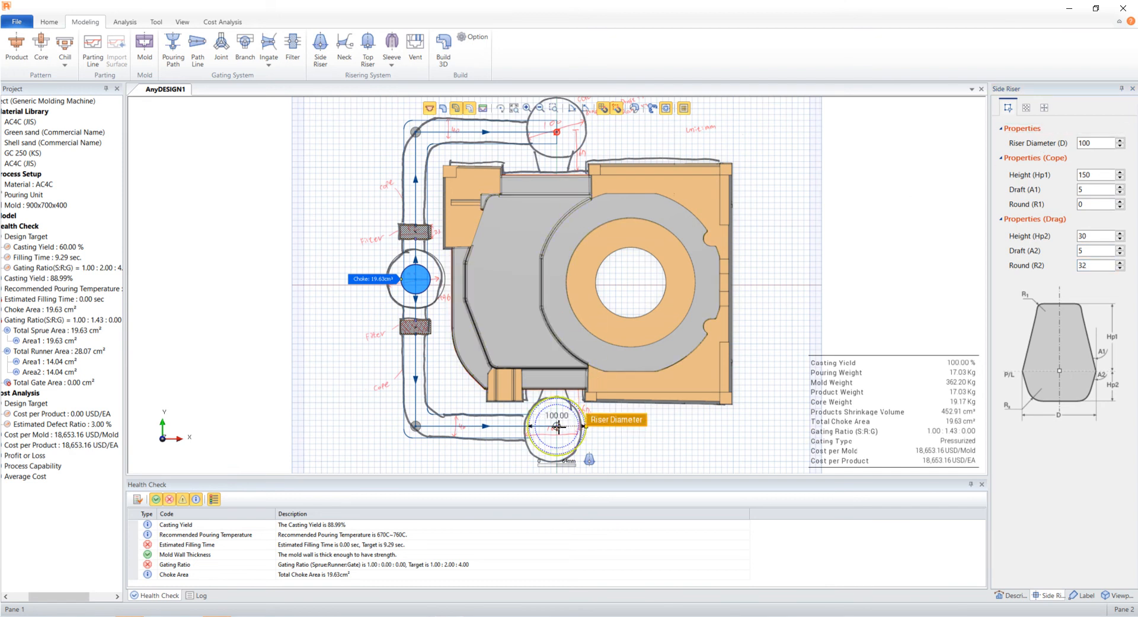
right_click(553, 437)
click(584, 279)
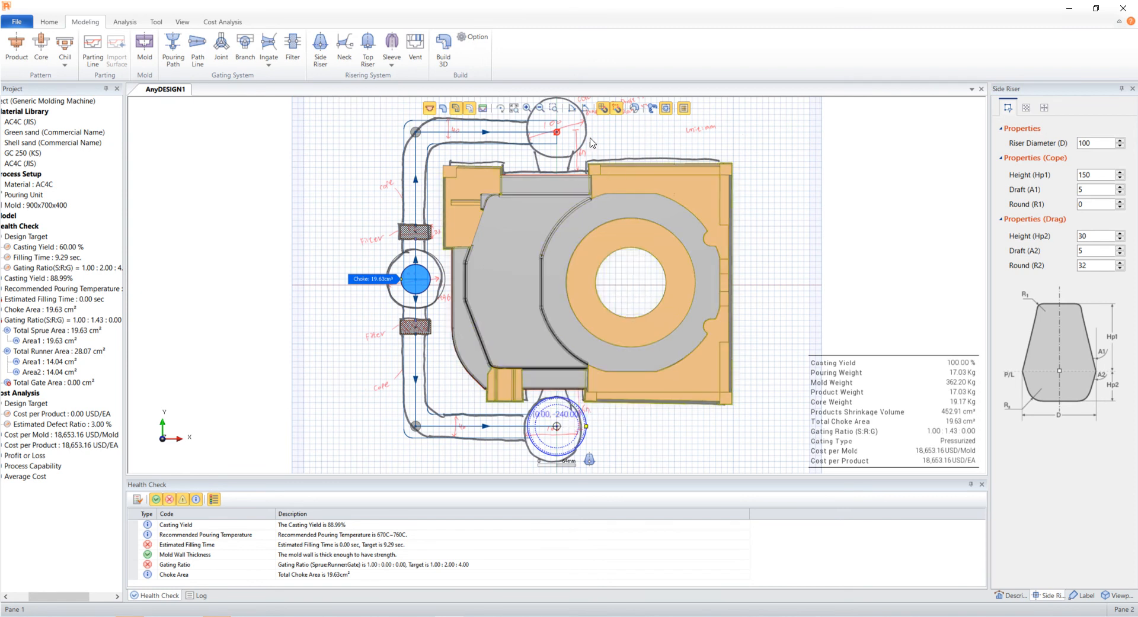
click(590, 133)
right_click(591, 132)
click(613, 167)
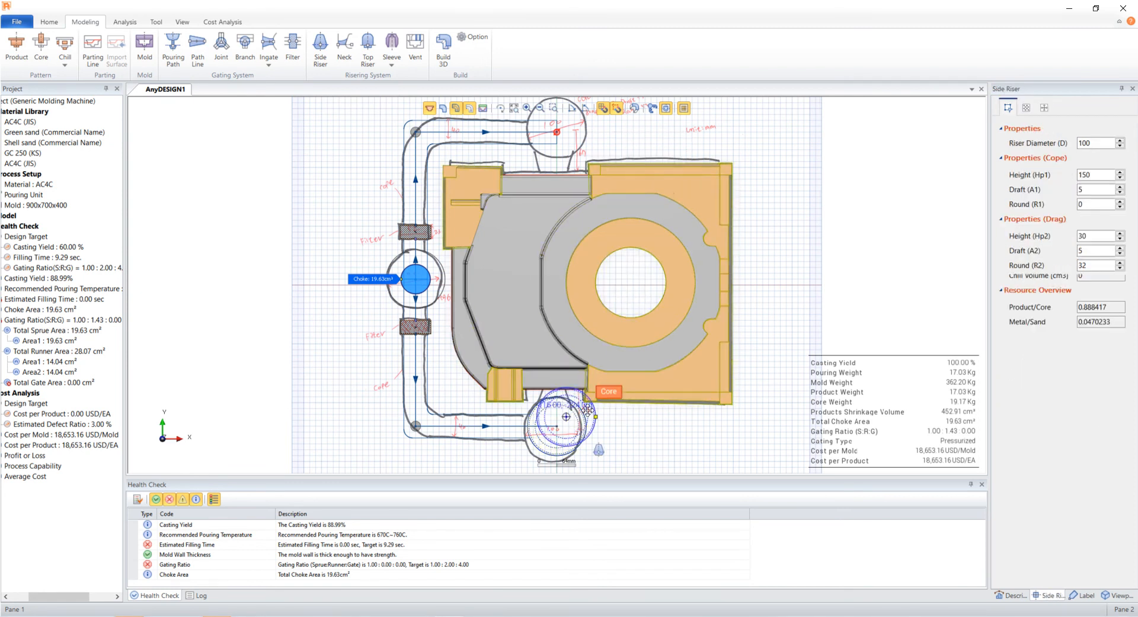
drag(594, 408, 557, 127)
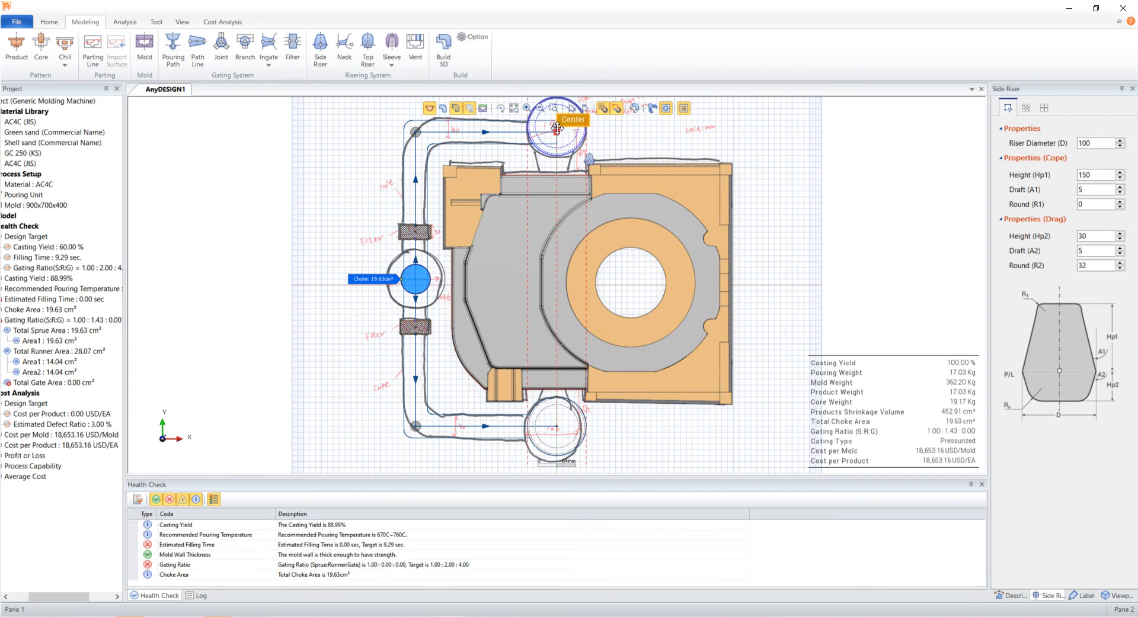
click(517, 133)
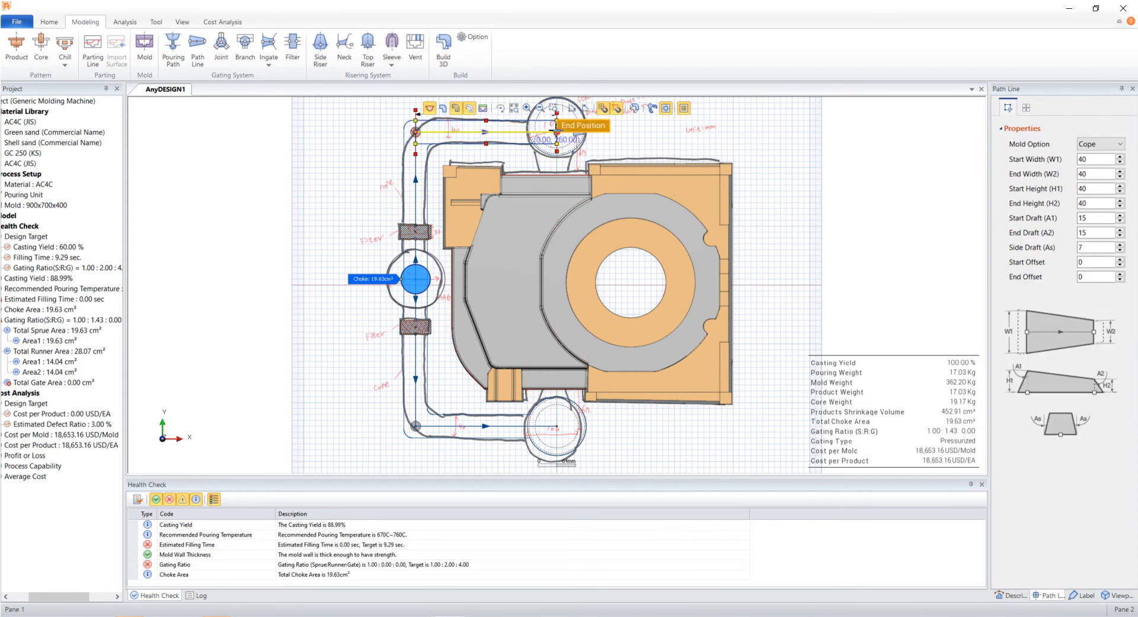
drag(557, 131, 556, 131)
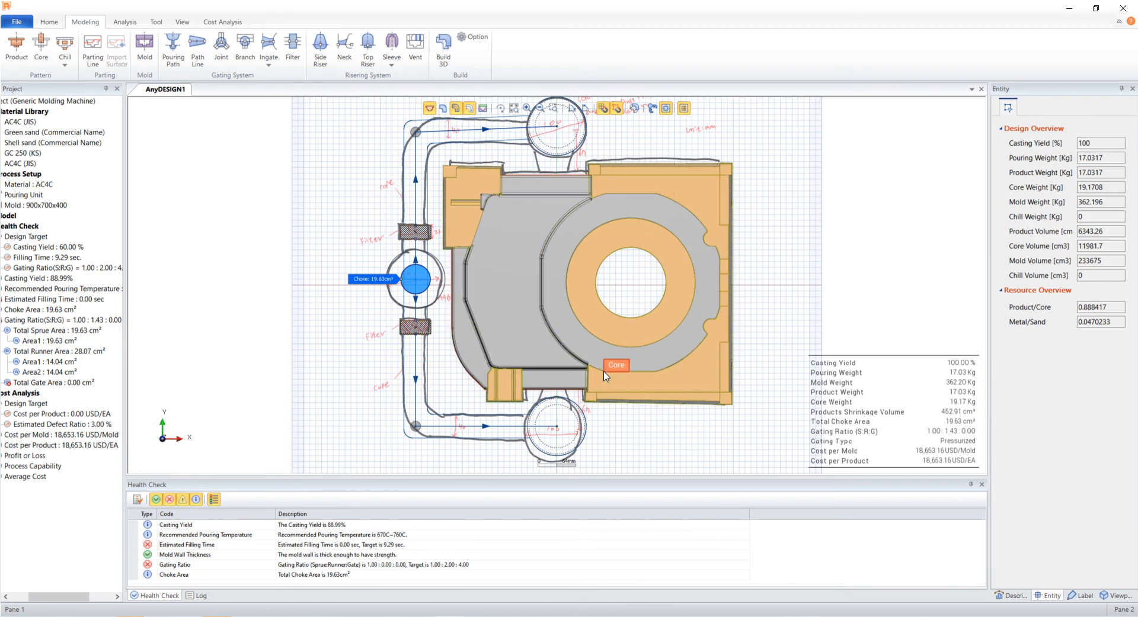
Add a riser neck from the upper riser's centre straight down to the casting's upper edge
click(345, 47)
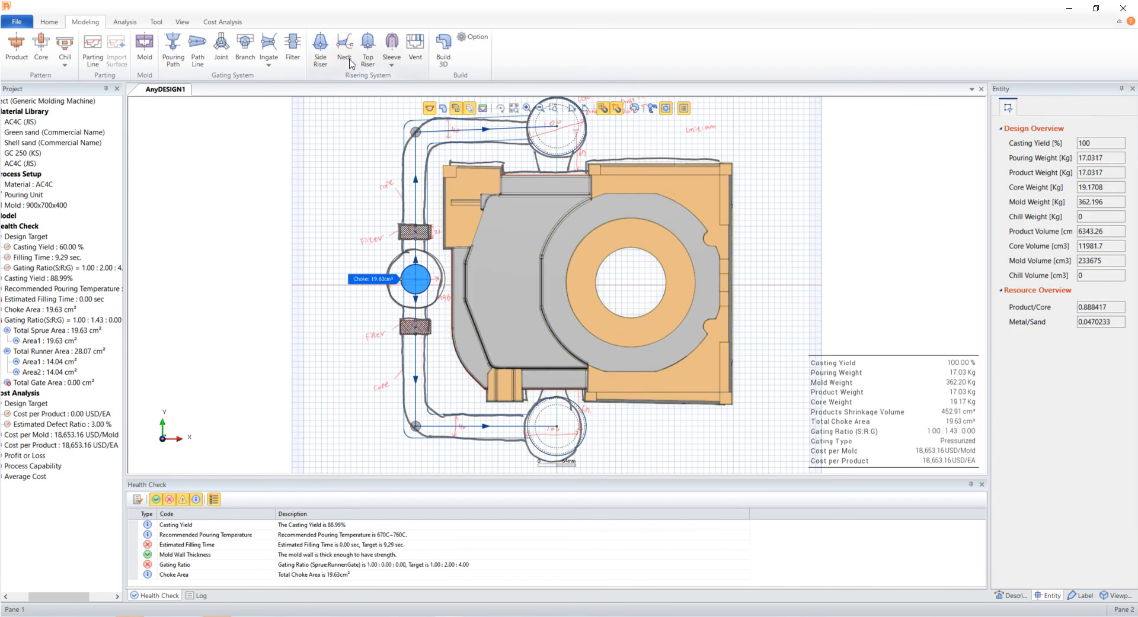
click(555, 127)
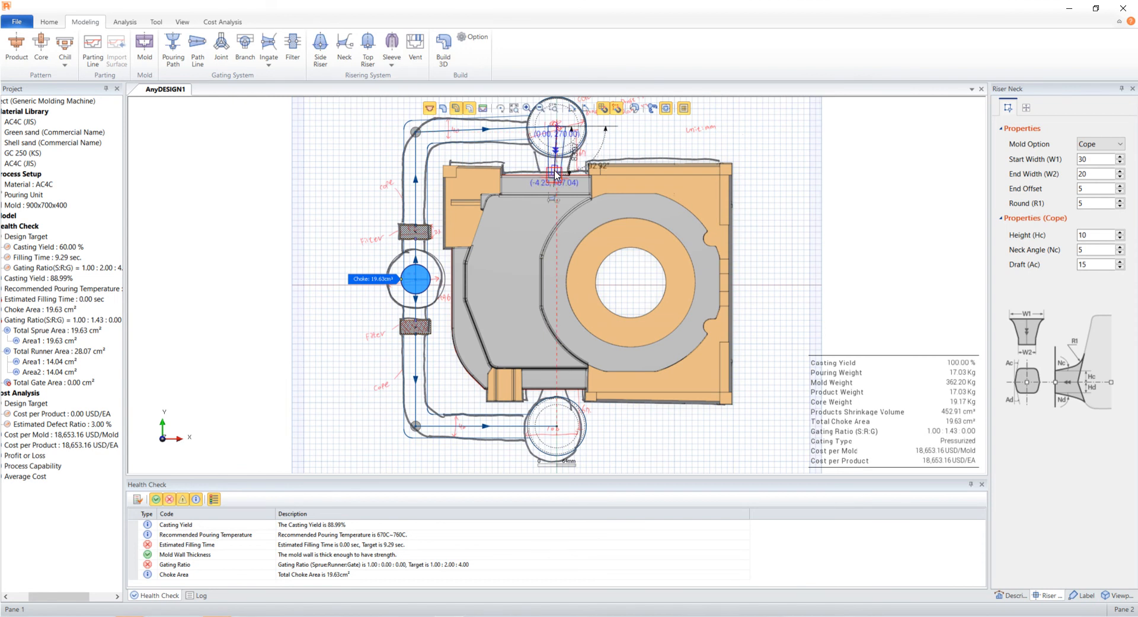
click(556, 174)
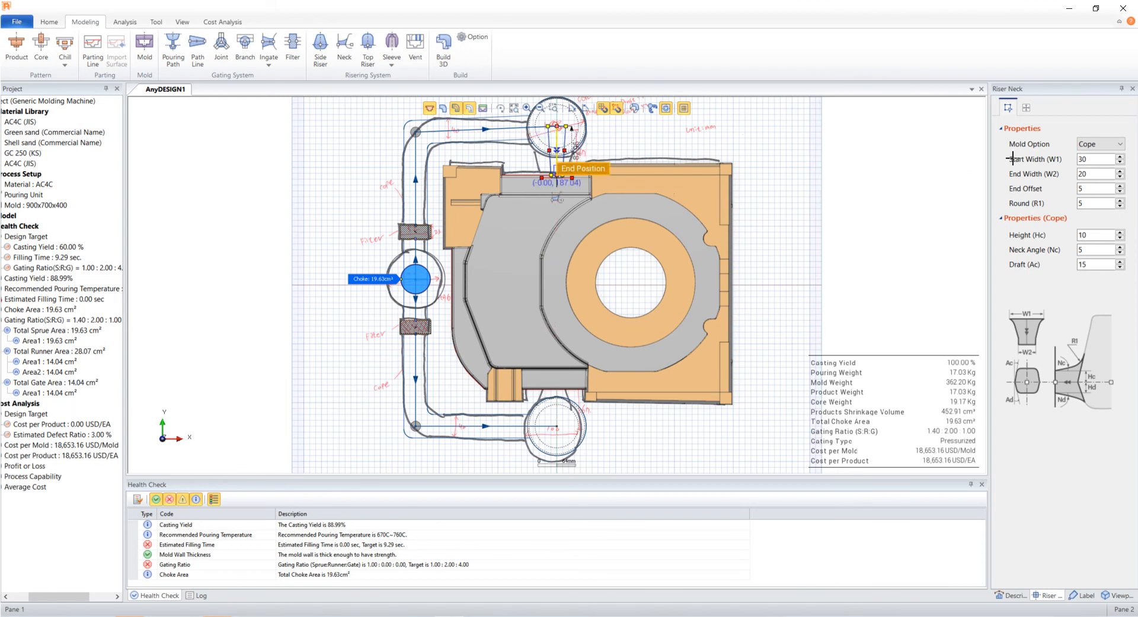
Set the riser neck's start width to 78, end width 50, end offset 4, cope height 26, neck angle 10 and draft 3
double_click(1080, 160)
text(78)
key(Tab)
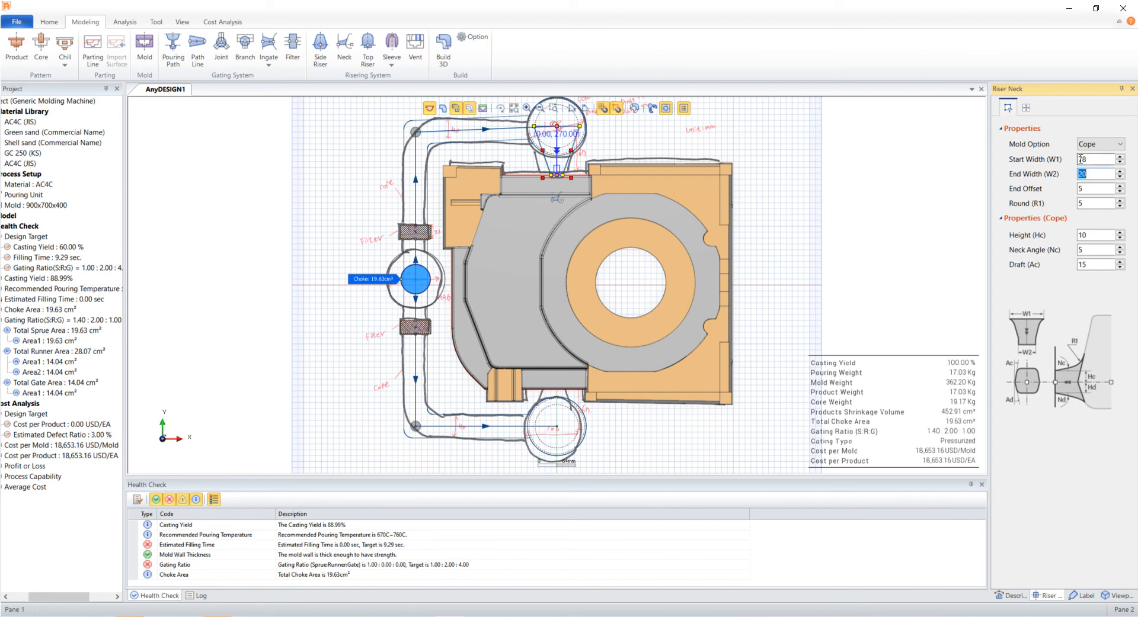
key(Tab)
text(4)
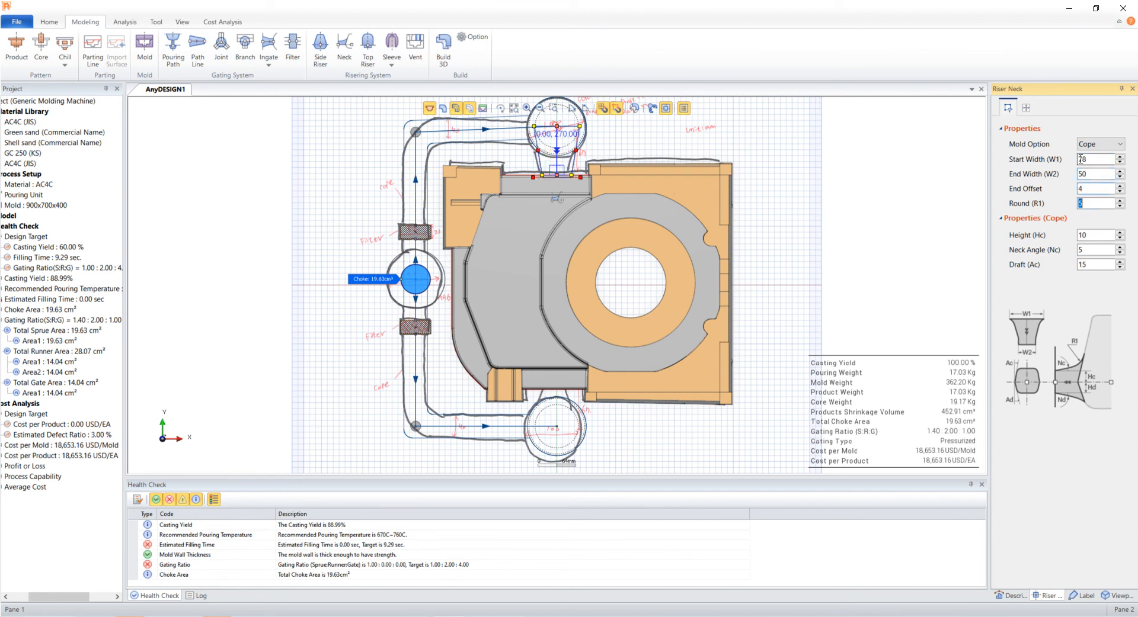
key(Tab)
key(Tab)
key(Tab)
click(621, 141)
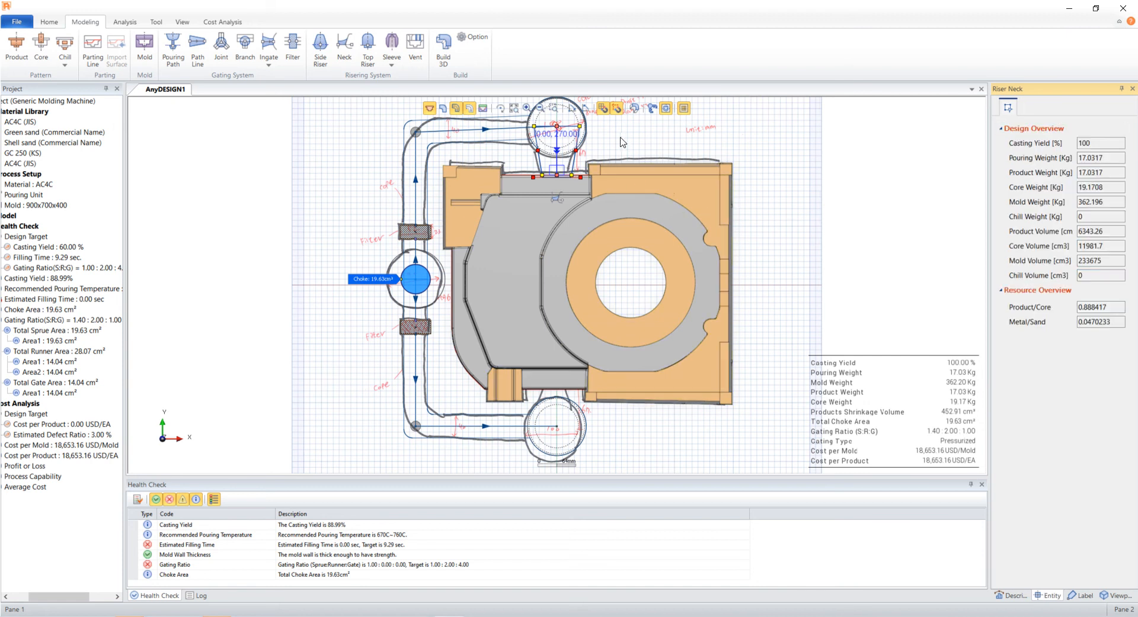
Copy the riser neck onto the lower side riser and turn its end up to meet the casting's lower edge
right_click(558, 160)
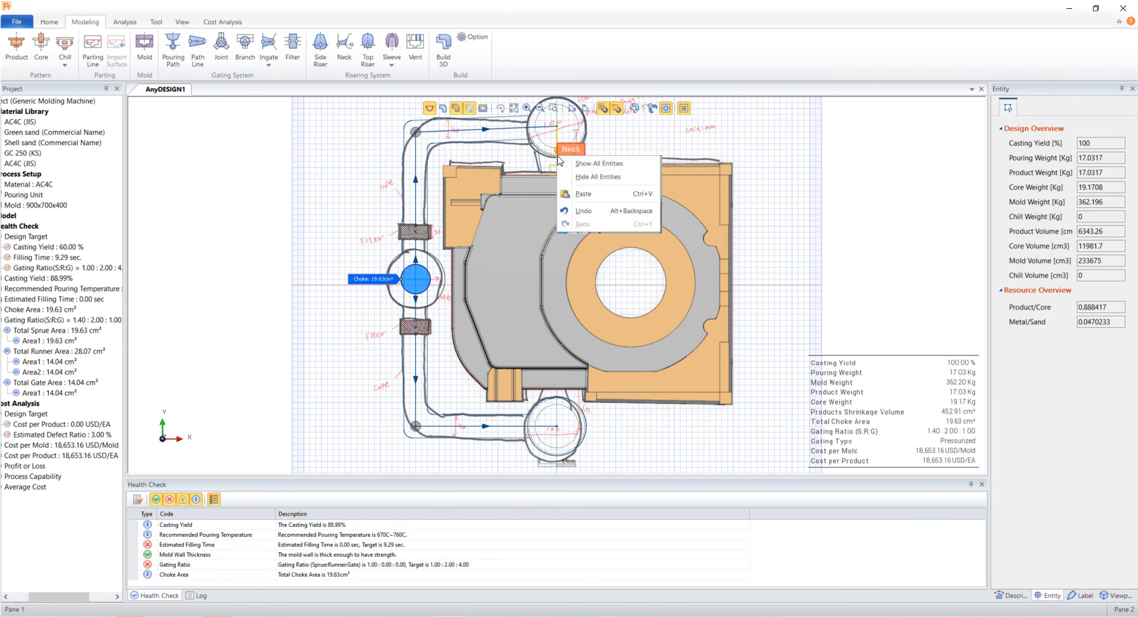
right_click(559, 154)
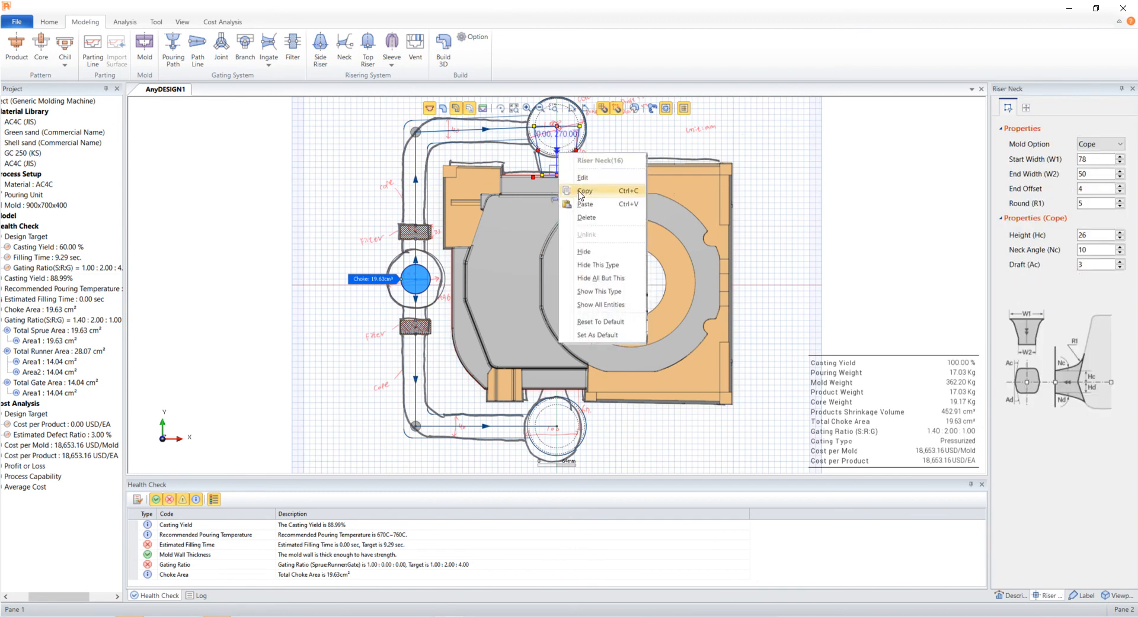
click(580, 191)
right_click(604, 132)
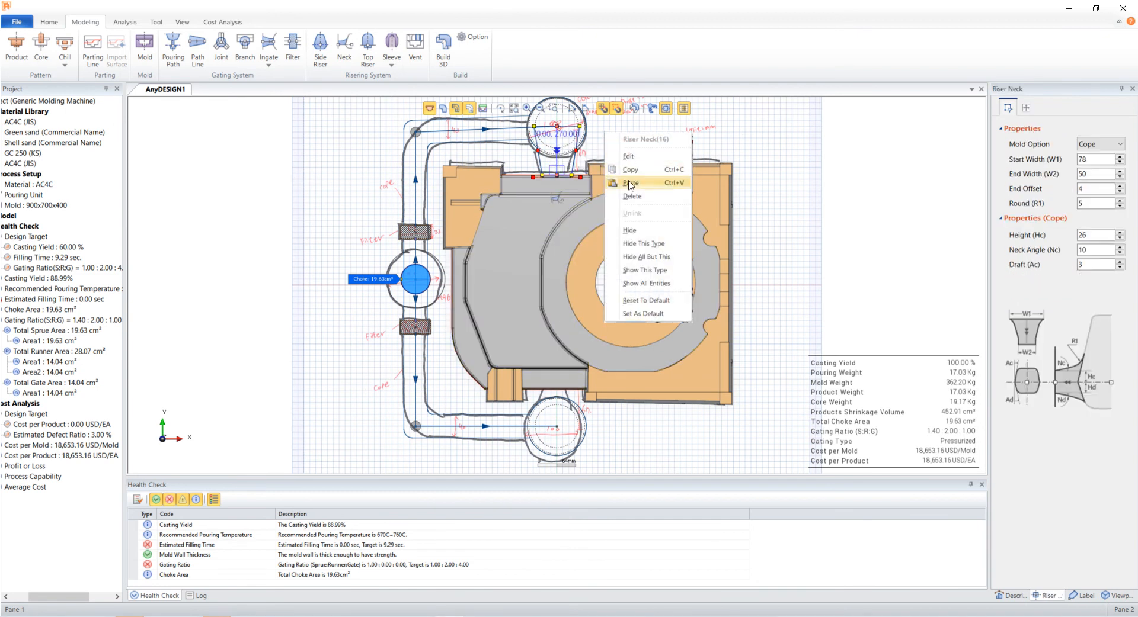
click(630, 183)
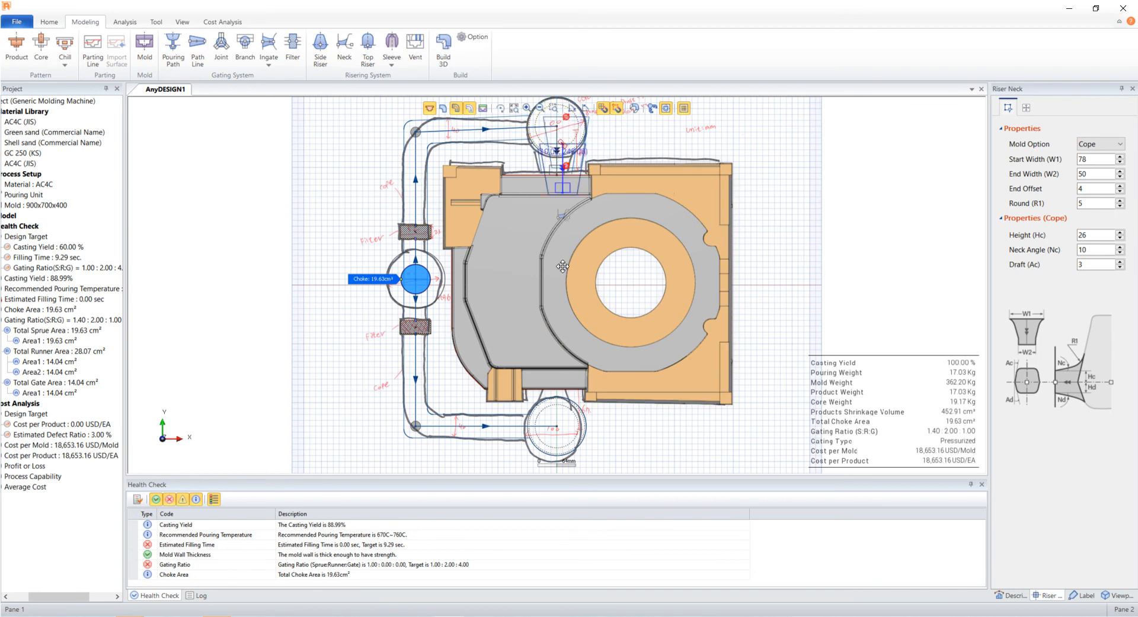
click(556, 448)
middle_drag(619, 450, 621, 431)
drag(557, 456, 554, 350)
click(618, 435)
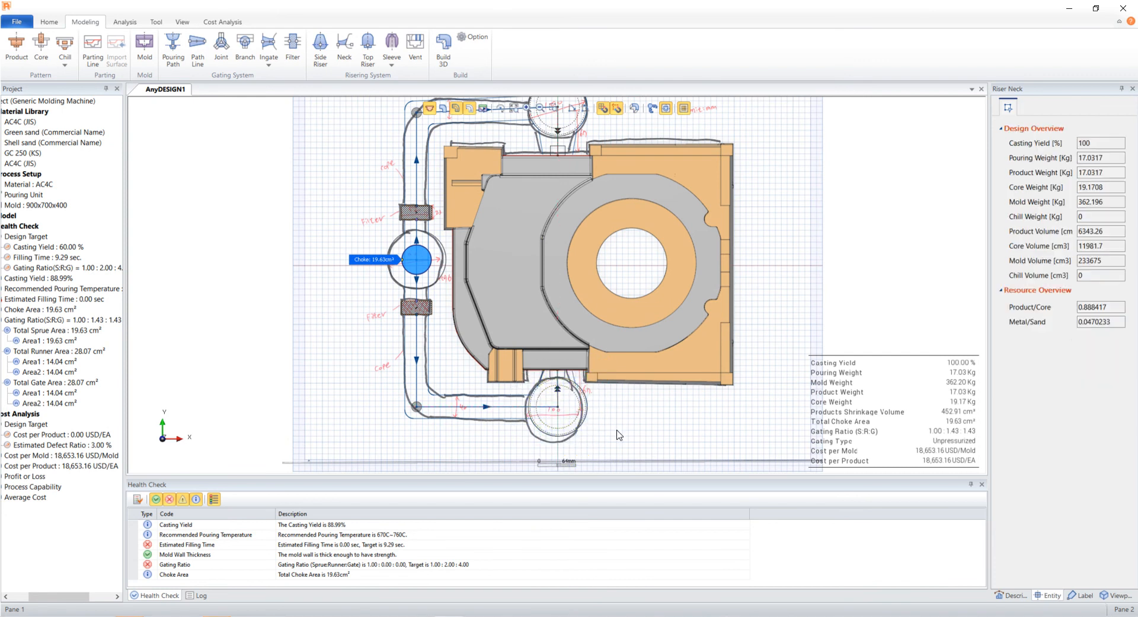
Place a circular top riser at about (-93, -106) with height 125, diameter 90, round and draft 0, neck diameter 45 and neck height 25
click(368, 48)
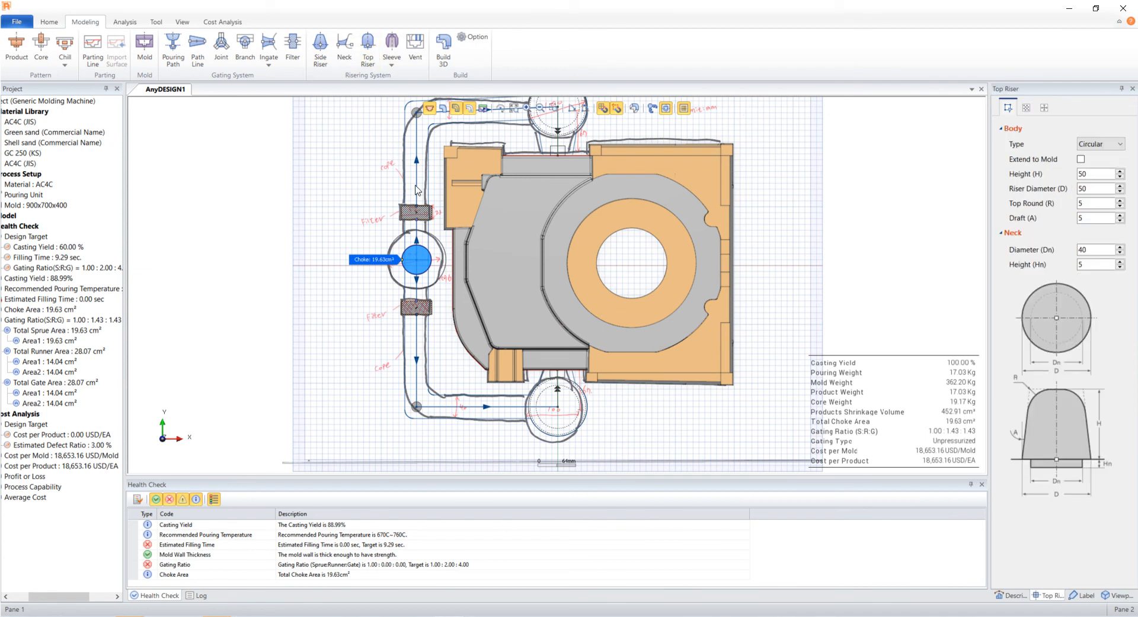
click(503, 328)
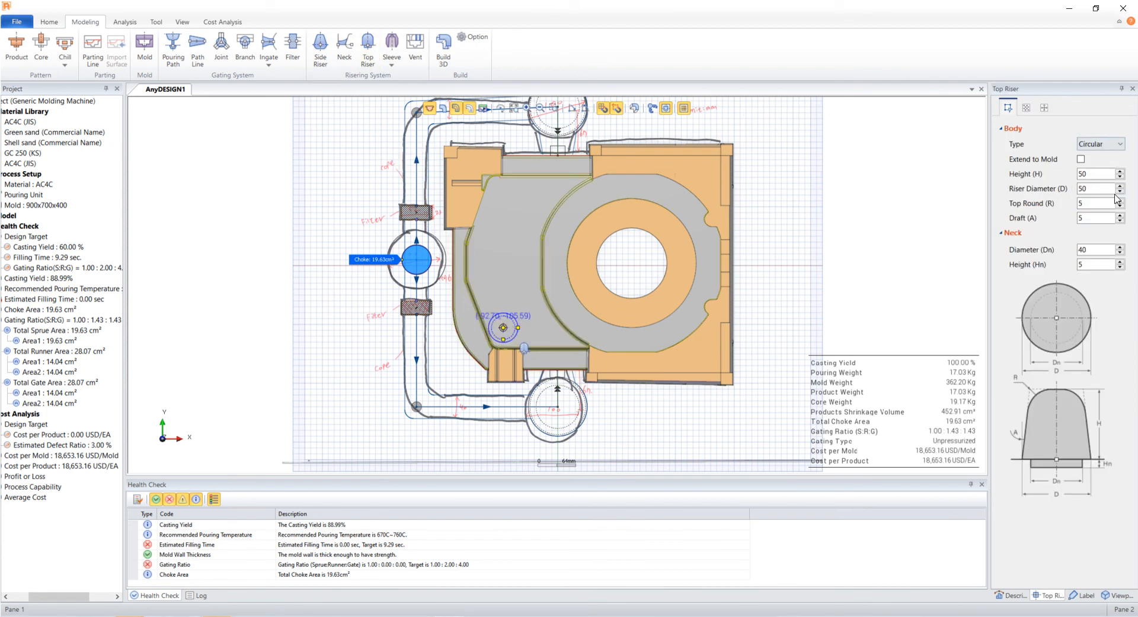
drag(1098, 173, 1065, 172)
text(125)
key(Tab)
text(9)
key(Tab)
text(0)
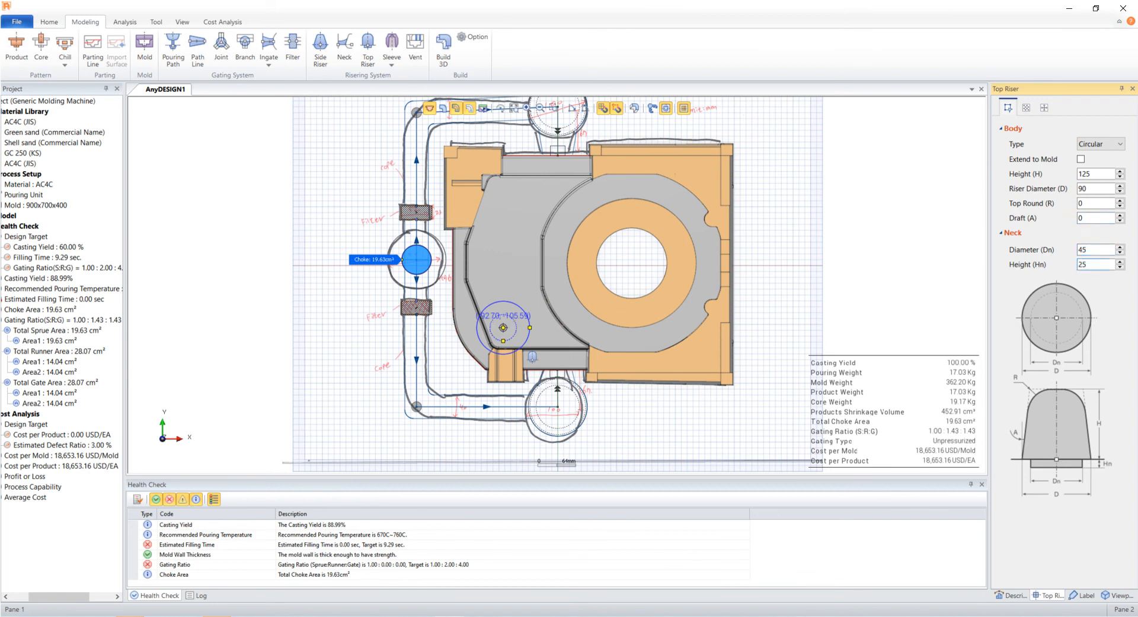
Copy the top riser to the casting's upper-left corner and to the ring's upper-right and lower-right, the last at about (198, -108)
right_click(502, 328)
click(528, 368)
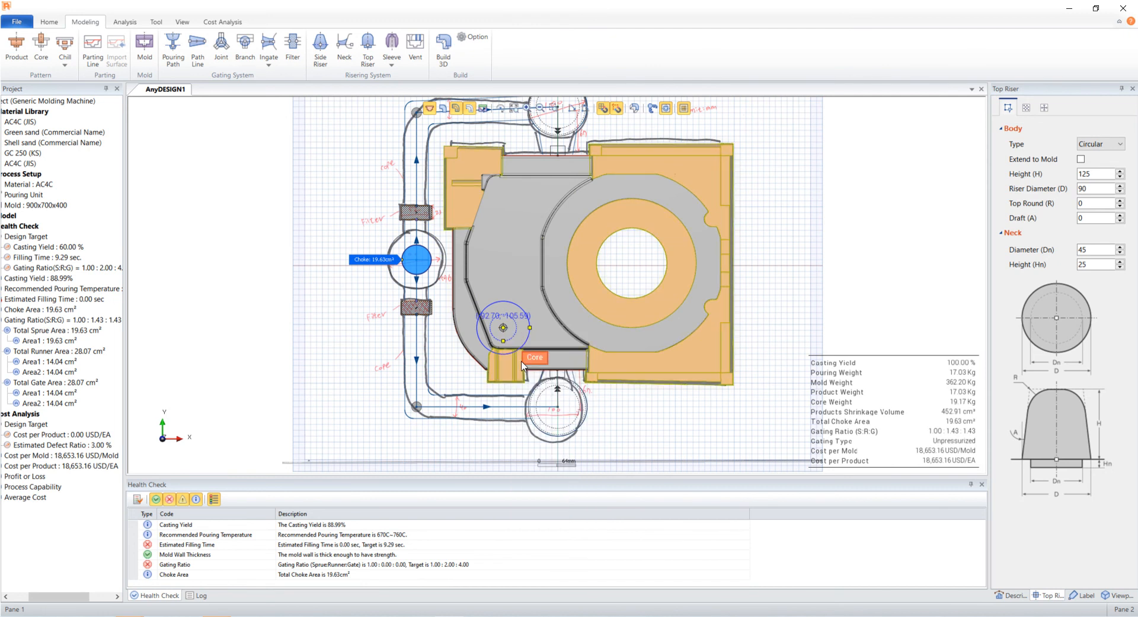
right_click(521, 326)
click(546, 382)
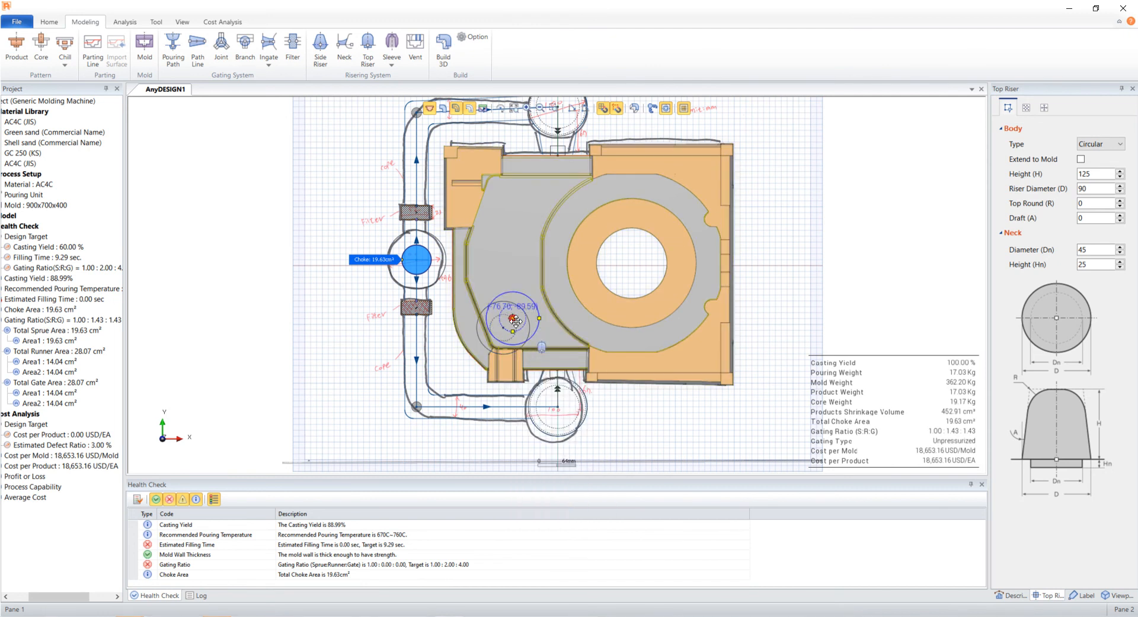
click(500, 201)
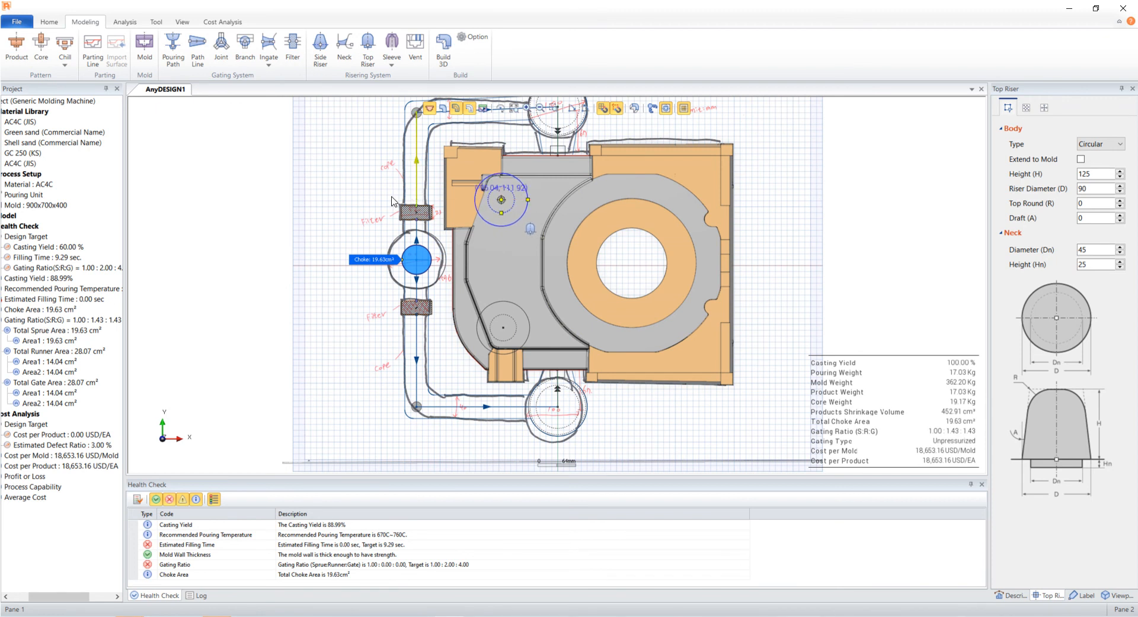
click(501, 330)
right_click(501, 326)
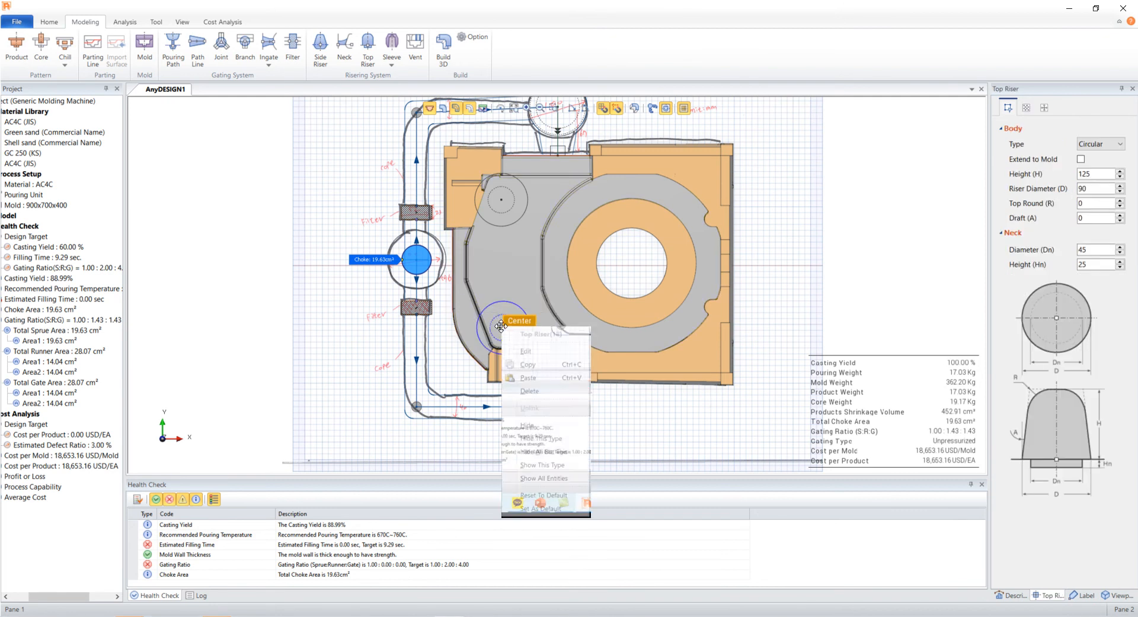
click(533, 365)
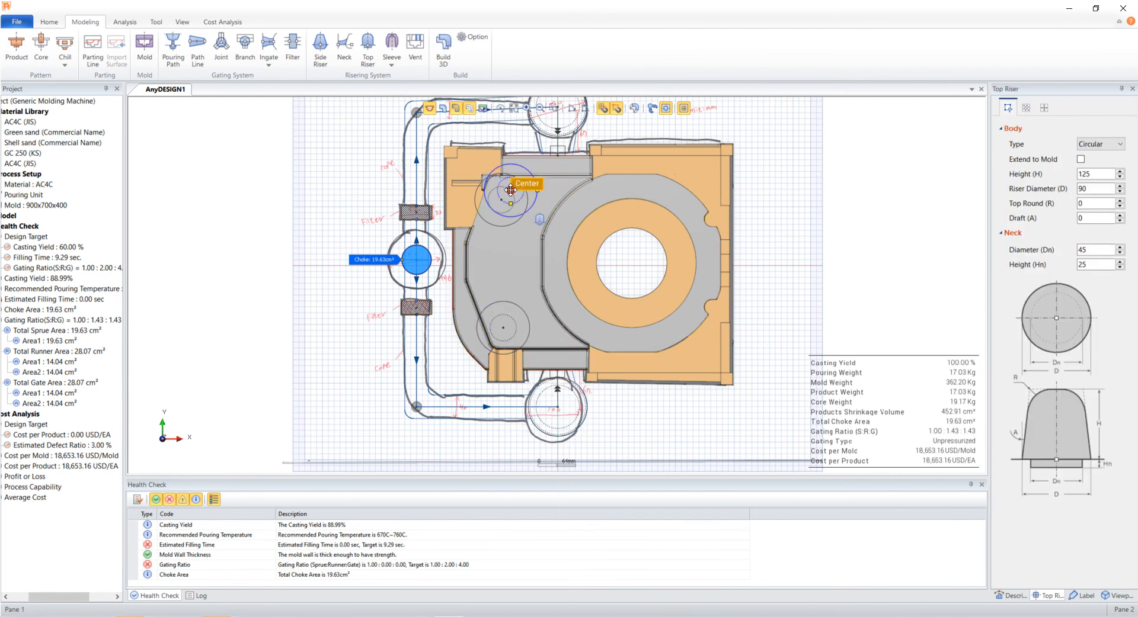
right_click(673, 193)
click(691, 246)
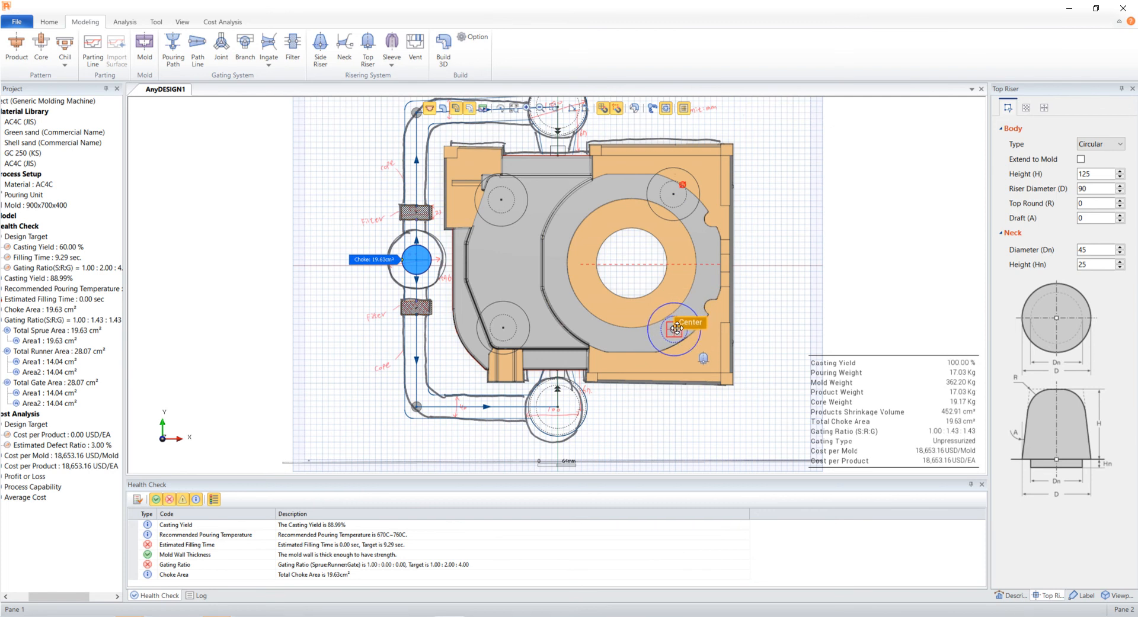
click(581, 278)
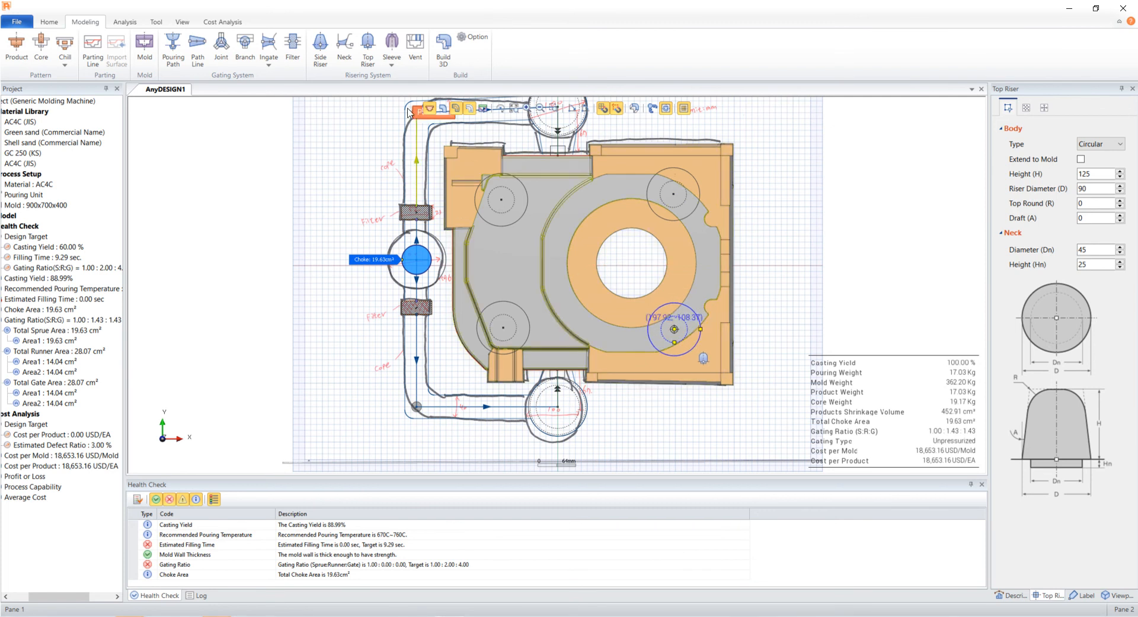
Place a vent of diameter 10 extended to the mold near the casting's left edge and copy it to form a vertical row of three
click(415, 47)
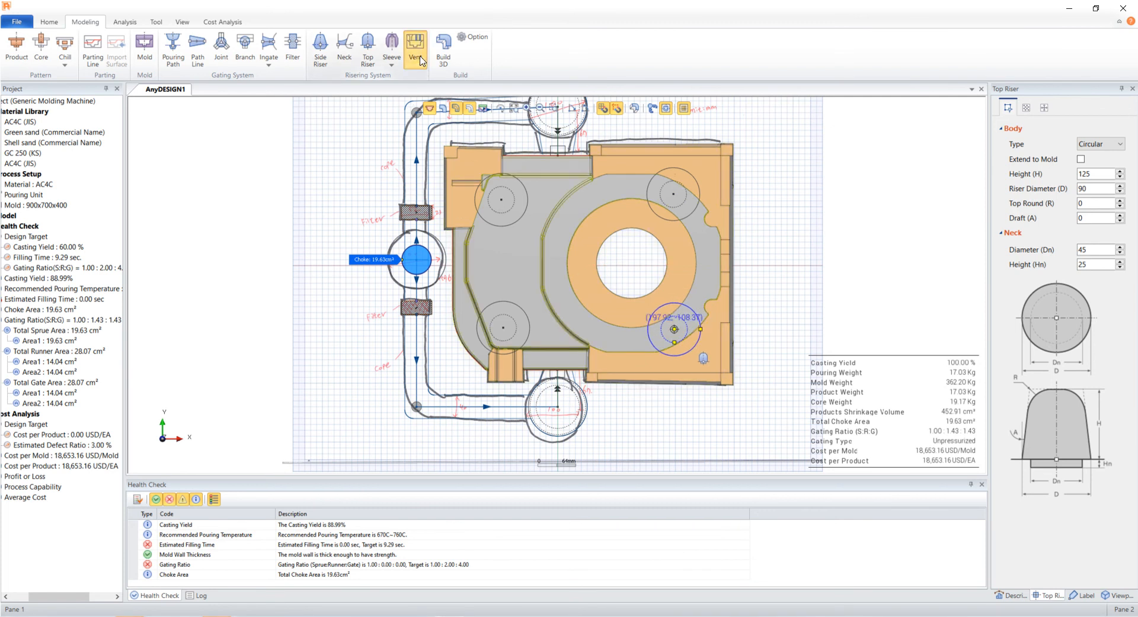
right_click(480, 243)
click(503, 283)
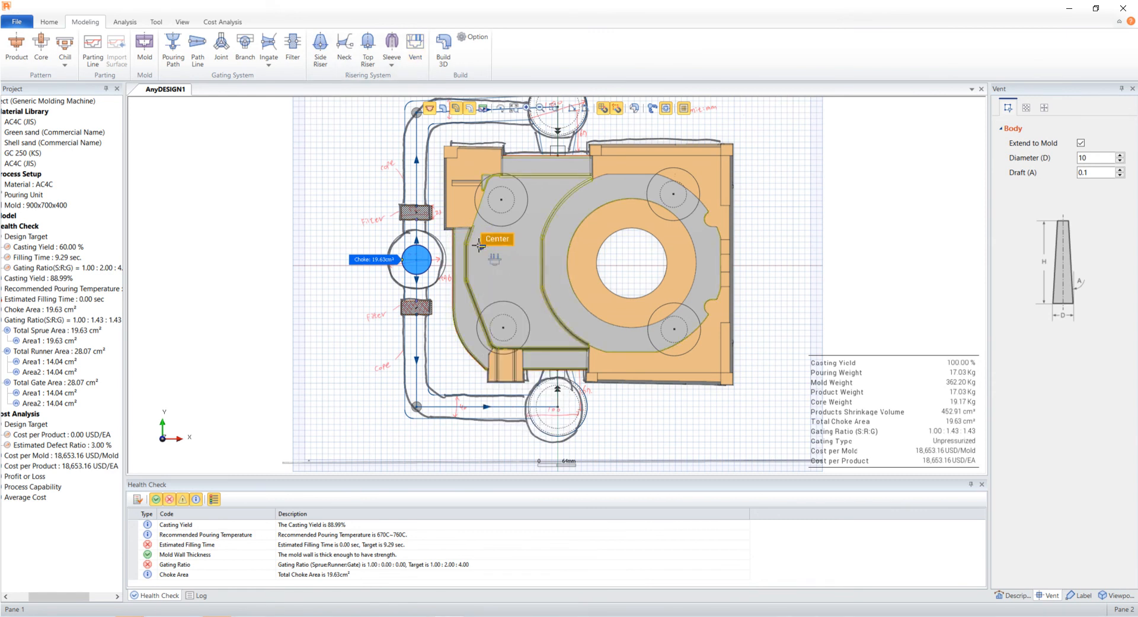
click(492, 238)
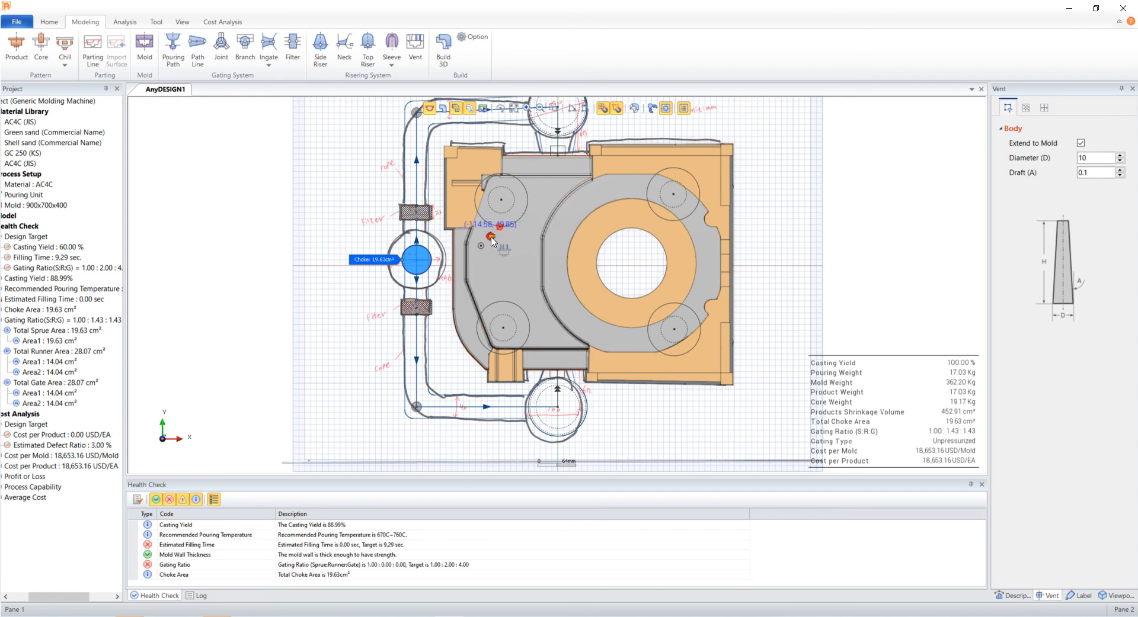
click(479, 276)
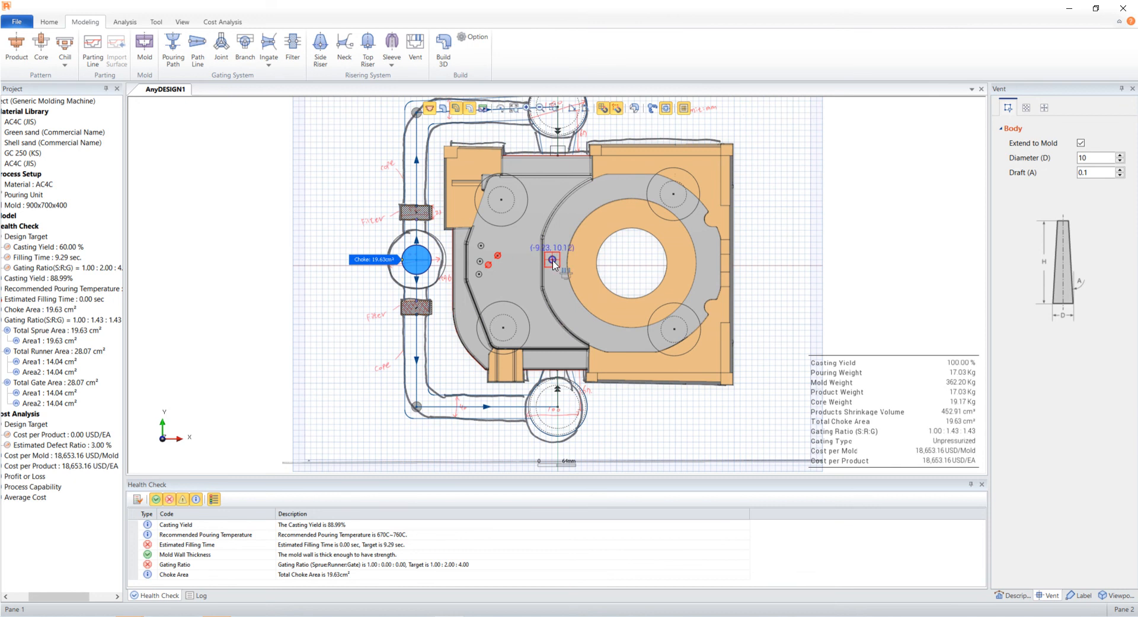
Copy the vent to three spots along the left side of the grey ring around the casting's bore
click(551, 261)
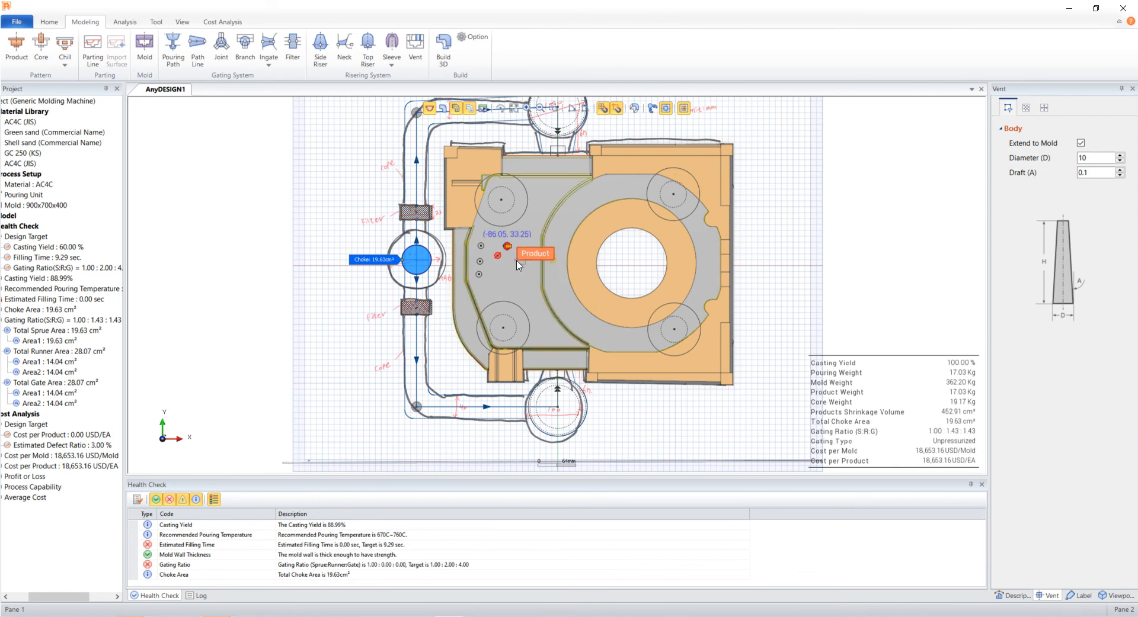
key(Return)
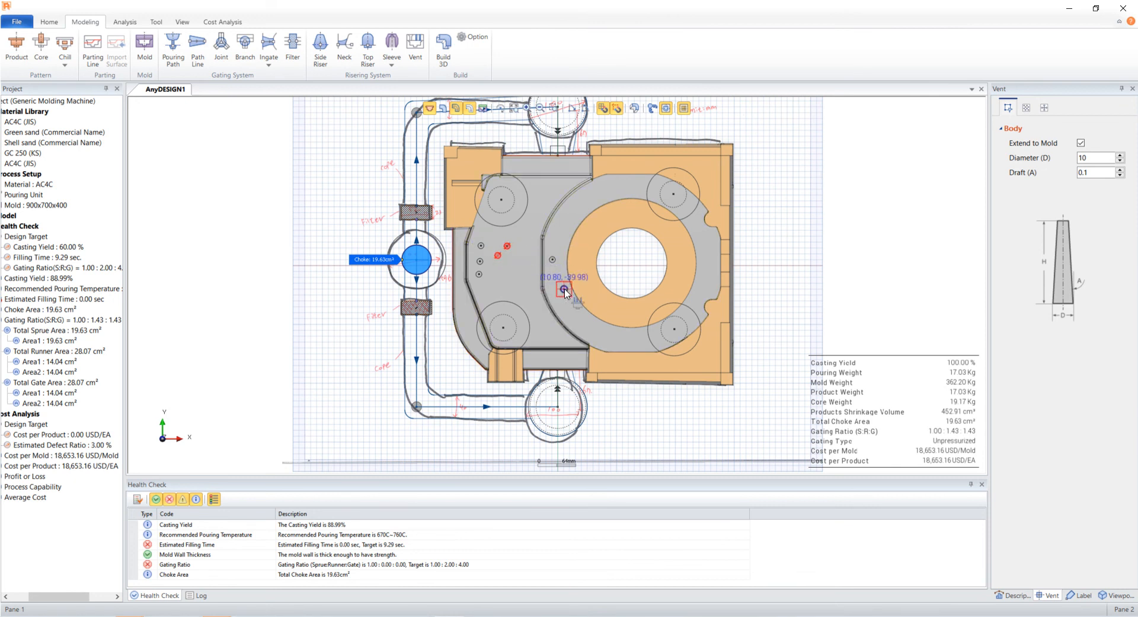
click(560, 291)
key(Return)
click(556, 232)
key(Return)
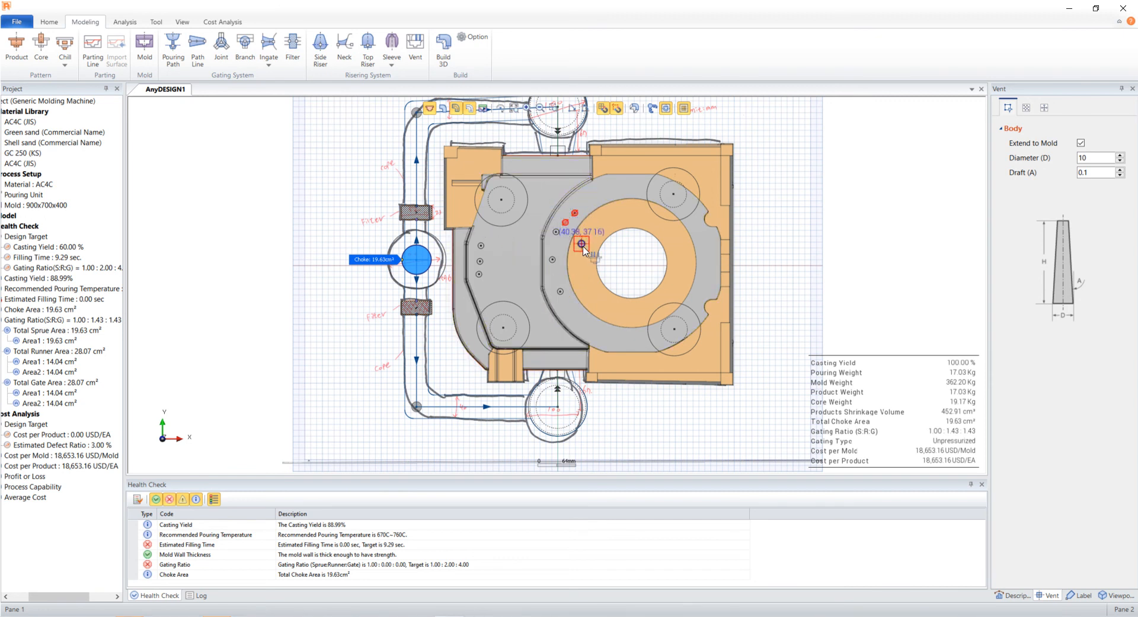
Copy the vent to three spots along the ring's right side, one at its bottom, and one at its top at about (109, 125)
click(703, 234)
key(Return)
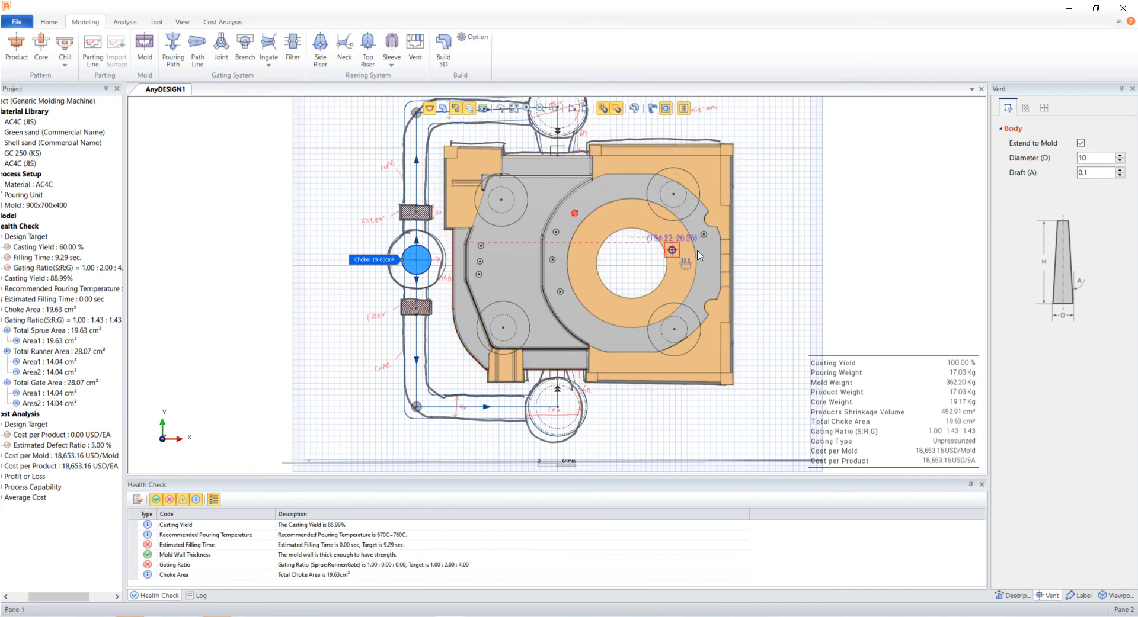
click(707, 254)
key(Return)
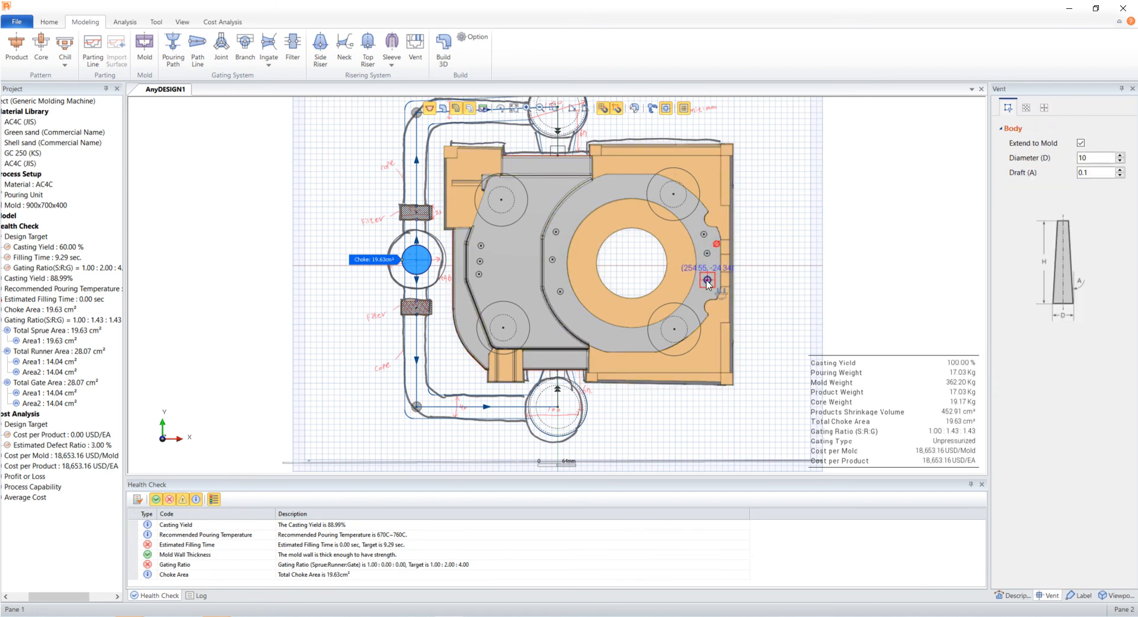
click(707, 282)
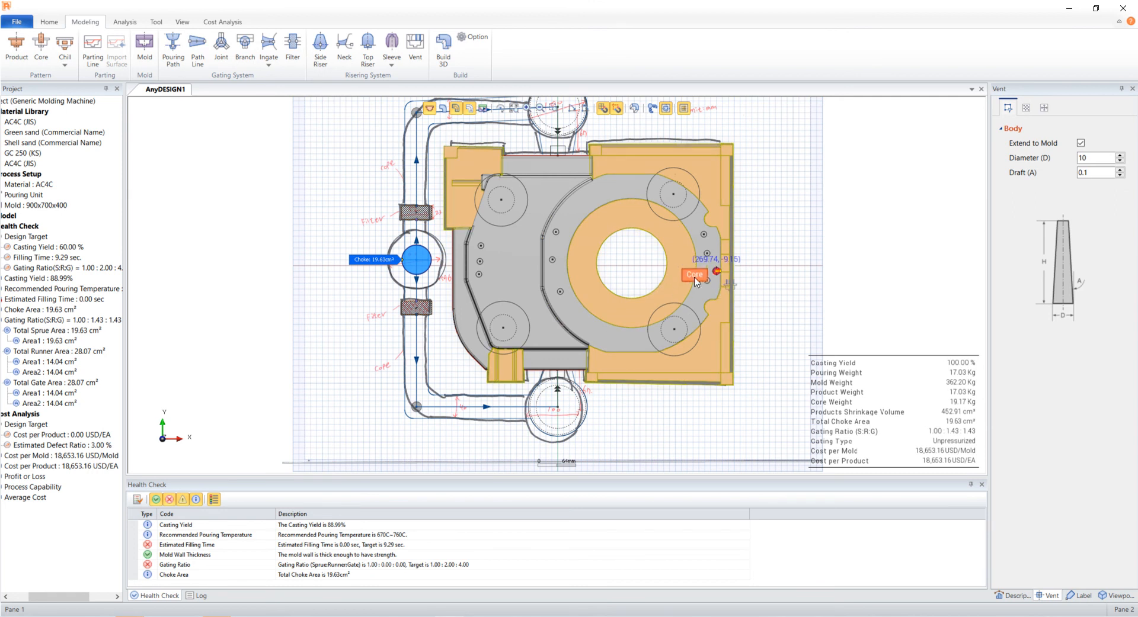
click(716, 272)
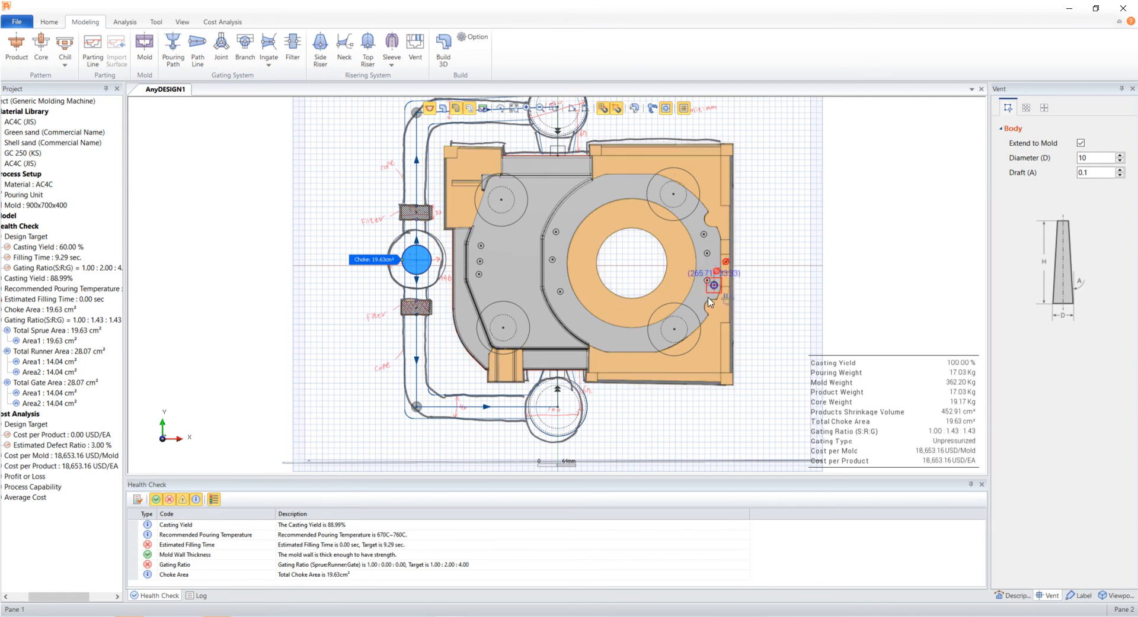
click(626, 340)
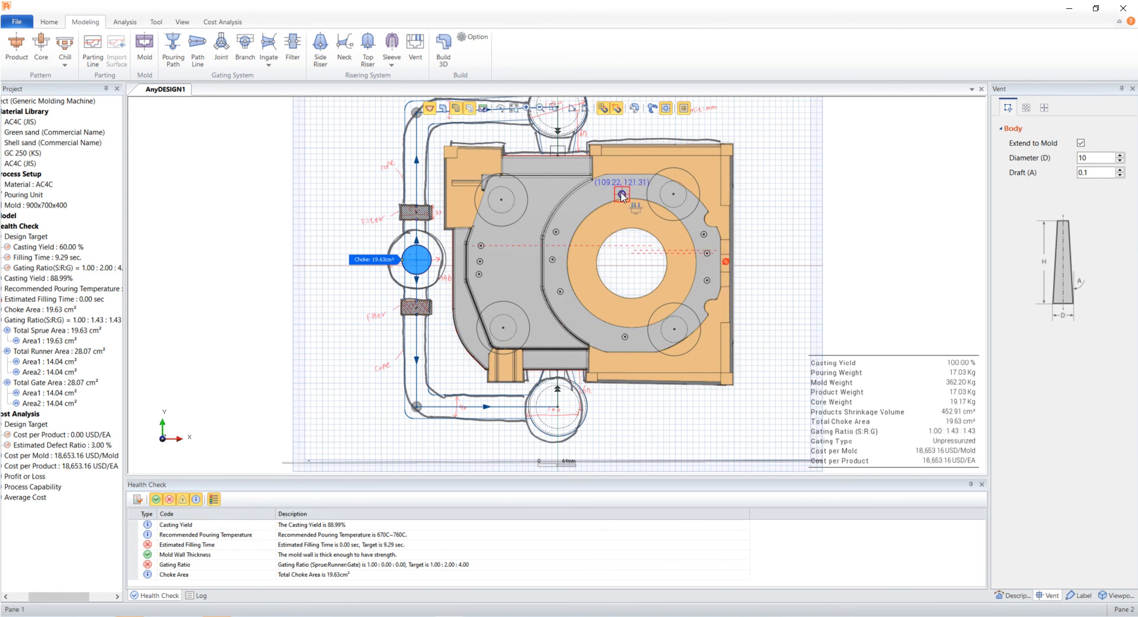
click(621, 192)
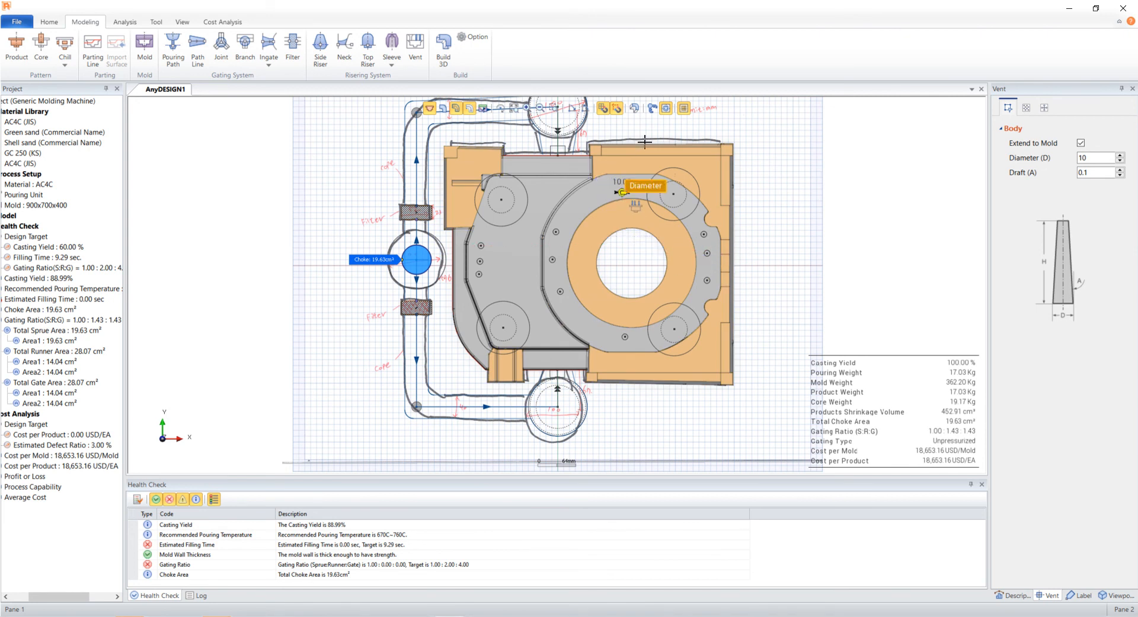
Hide the reference sketch and inspect the complete casting design in 3D from the AD Tutorial viewpoint
click(666, 109)
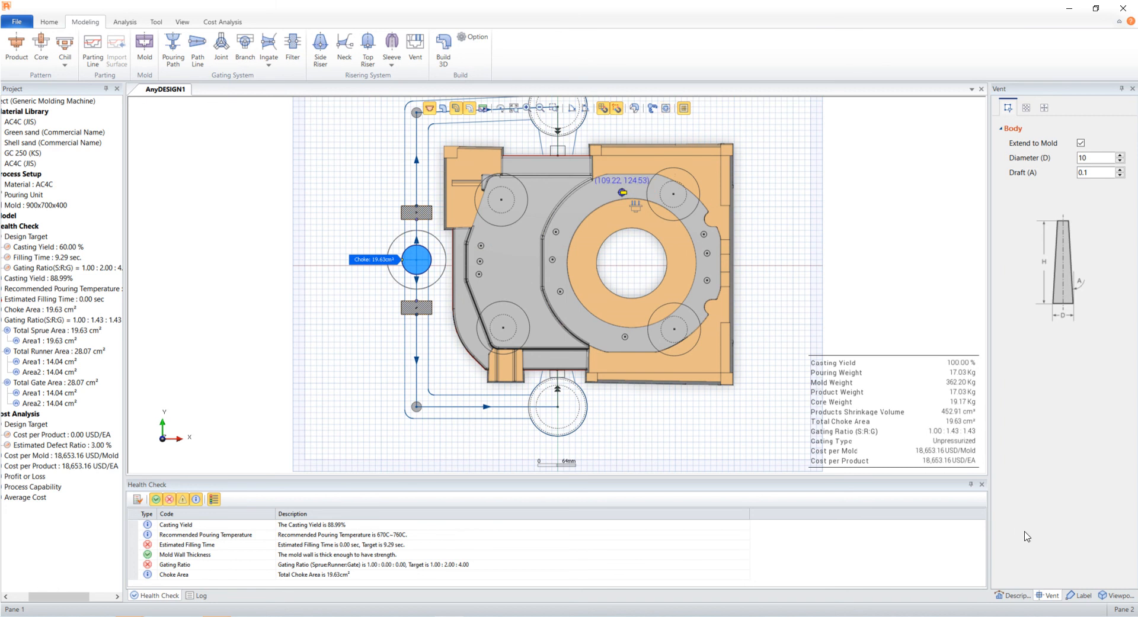
click(1114, 595)
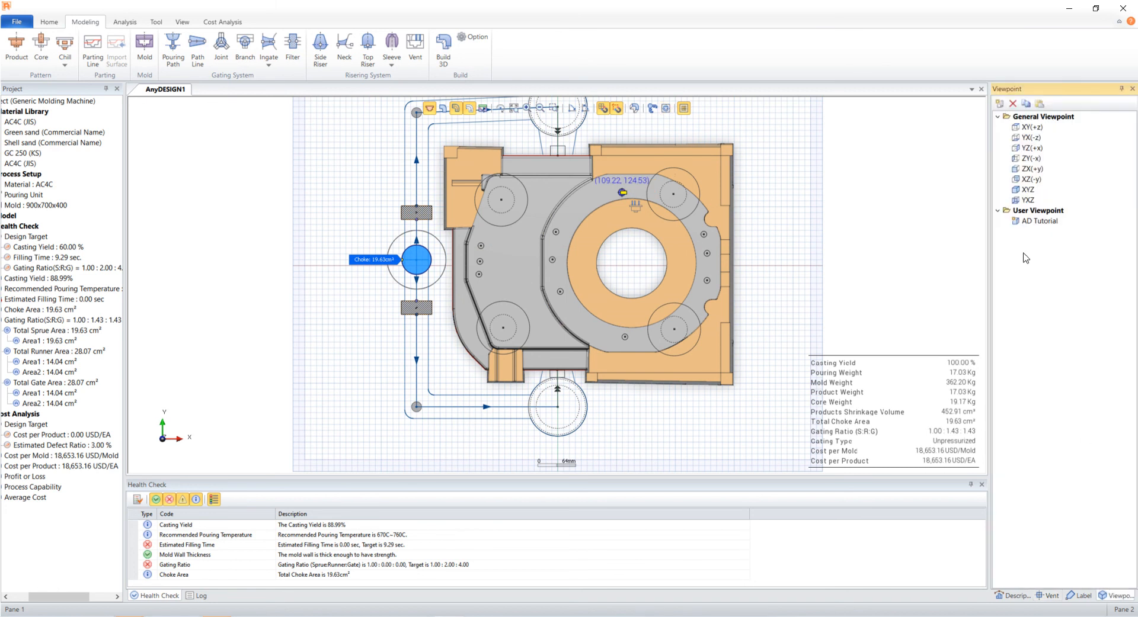
click(1030, 221)
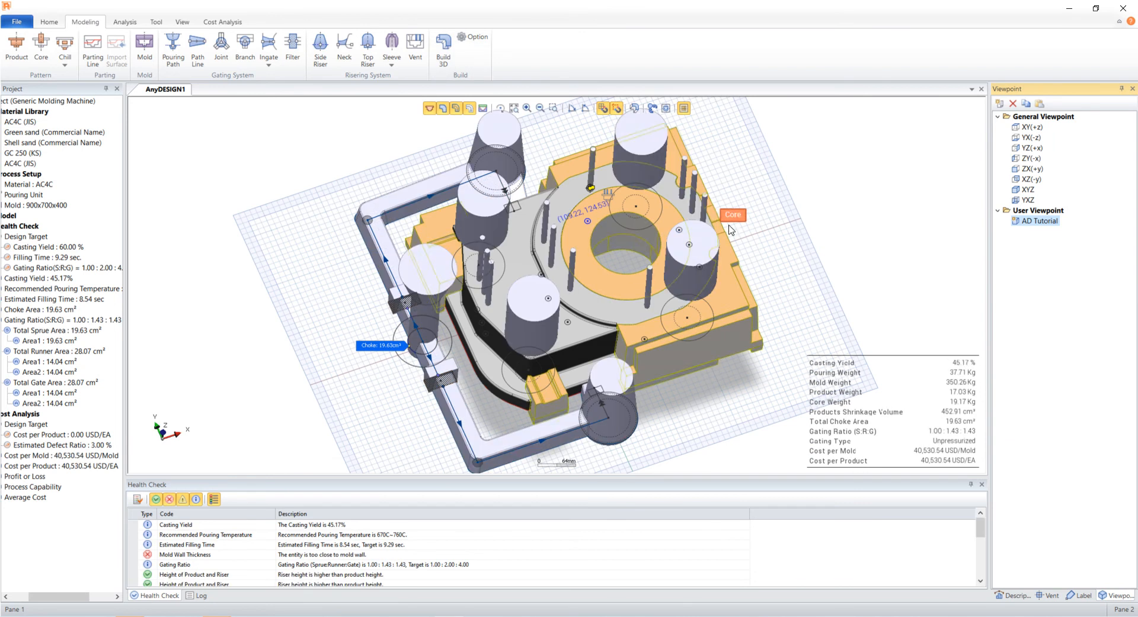
middle_drag(760, 234, 762, 221)
middle_drag(779, 258, 775, 227)
middle_drag(479, 417, 467, 446)
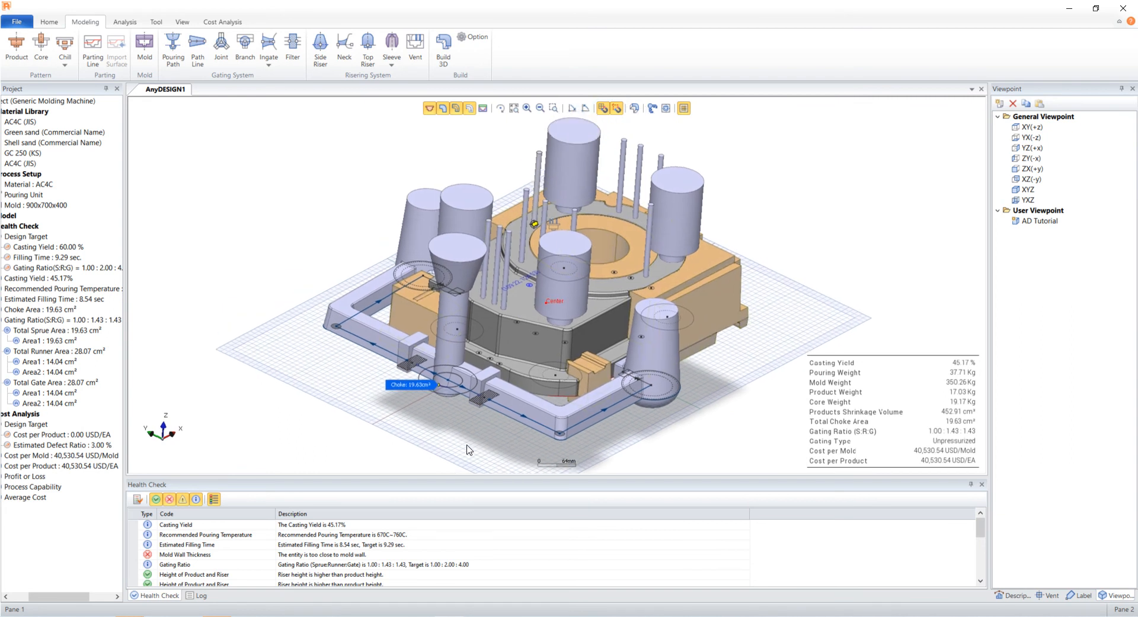
Track the runner's cross-section through several successive sections with Section Tracking, starting from the AD Tutorial viewpoint
click(1042, 222)
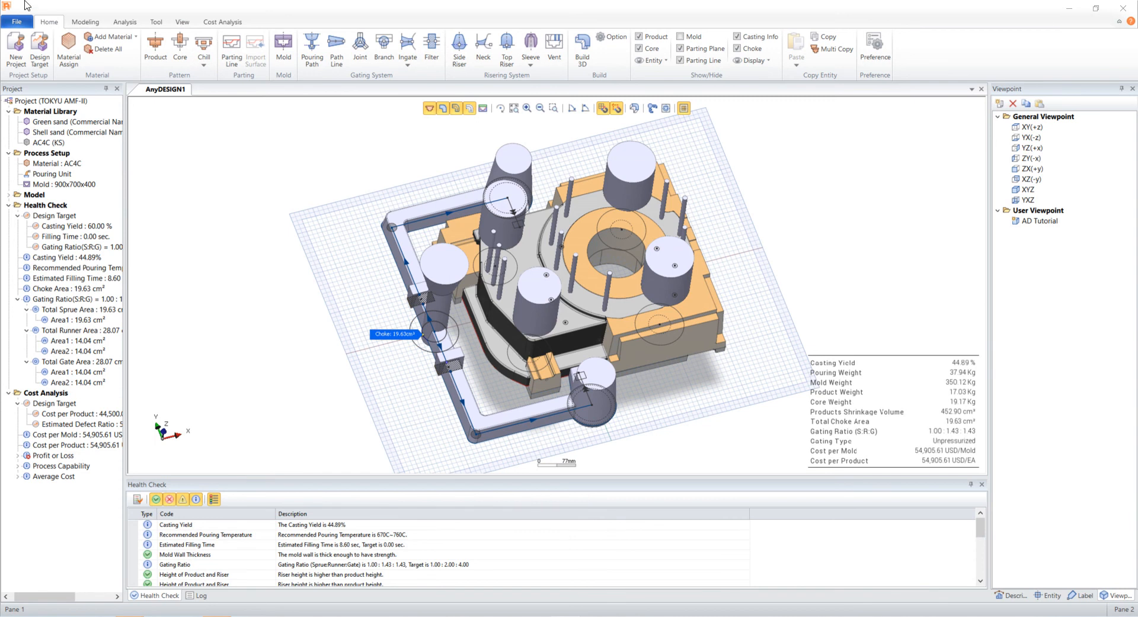
click(114, 24)
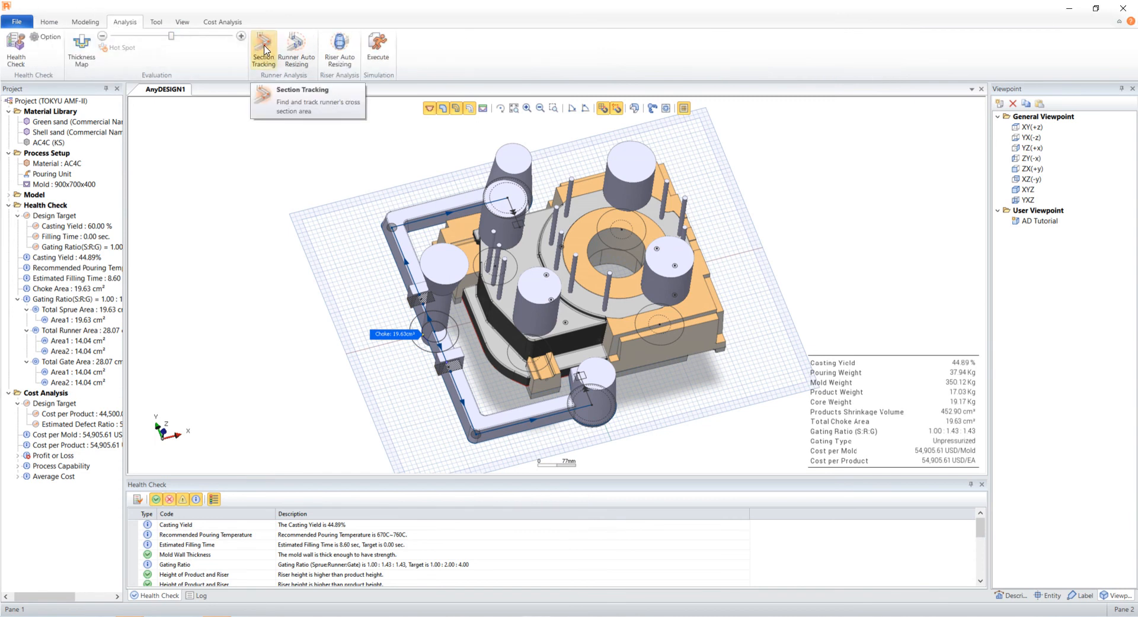
click(264, 50)
click(177, 134)
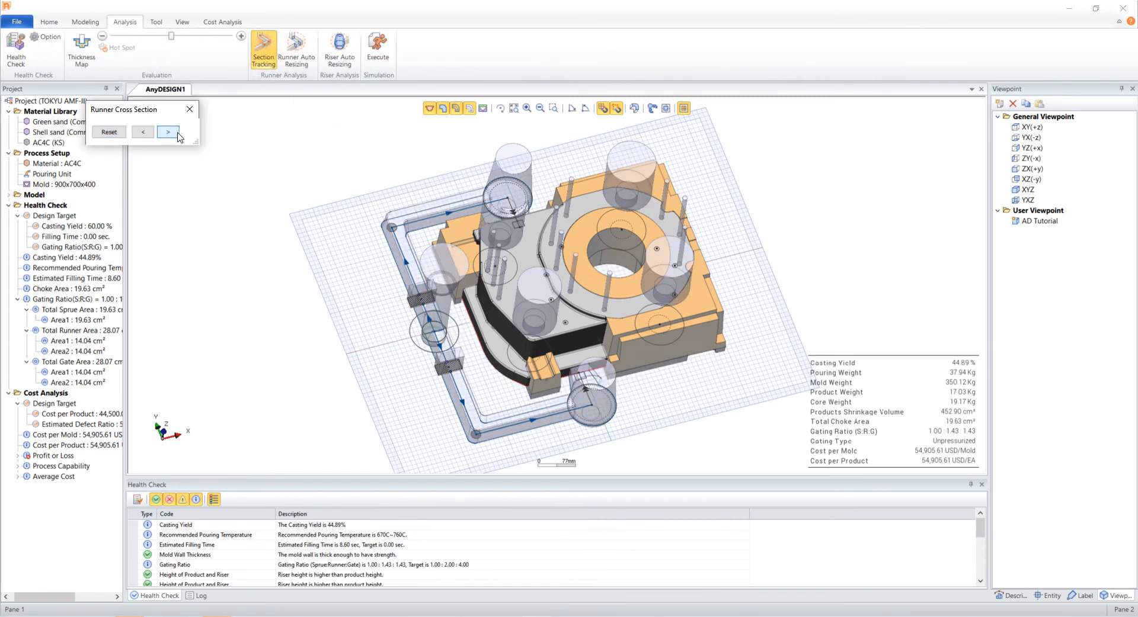
click(178, 133)
click(178, 133)
click(178, 133)
click(189, 110)
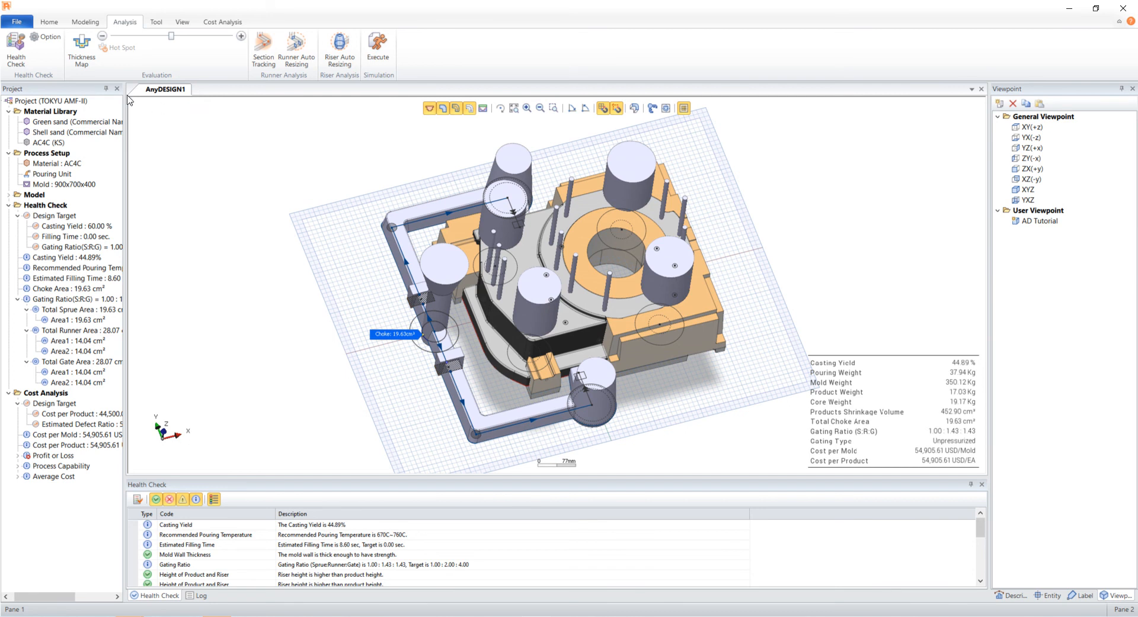
Run the health check and review the details for riser and neck modulus, liquid contraction compensation, and solidification shrinkage and feeding
click(14, 57)
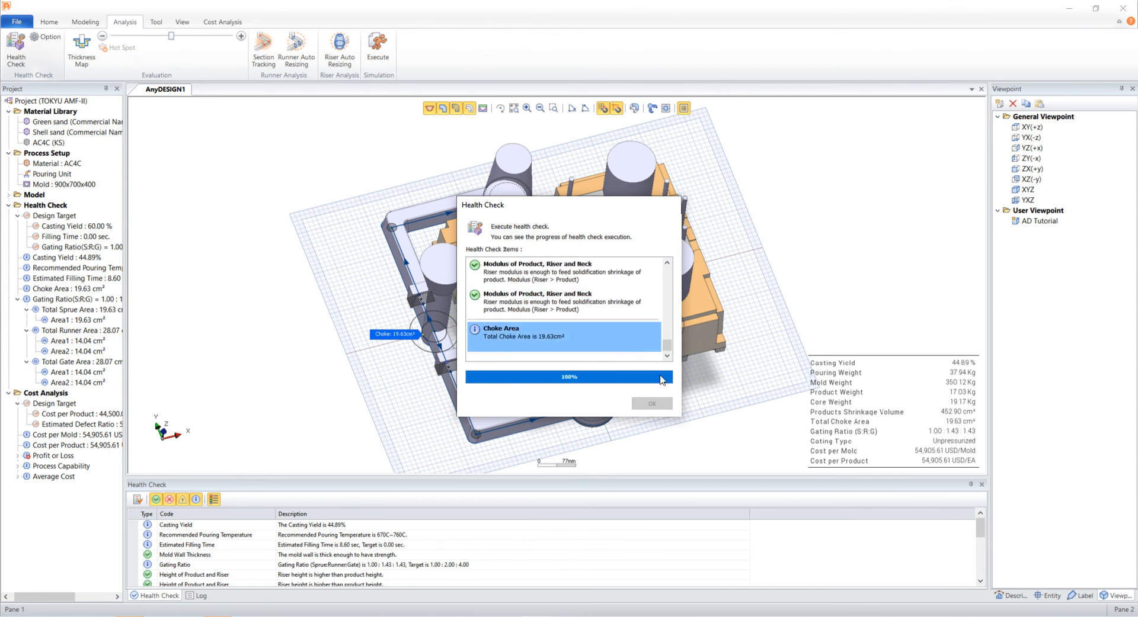
click(661, 403)
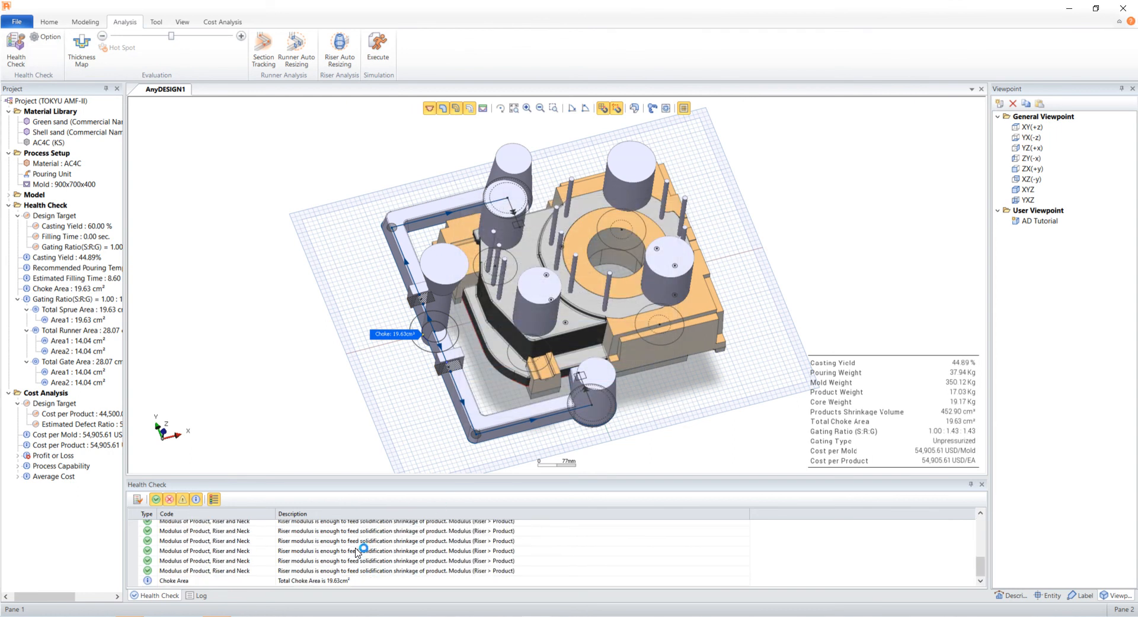
click(261, 551)
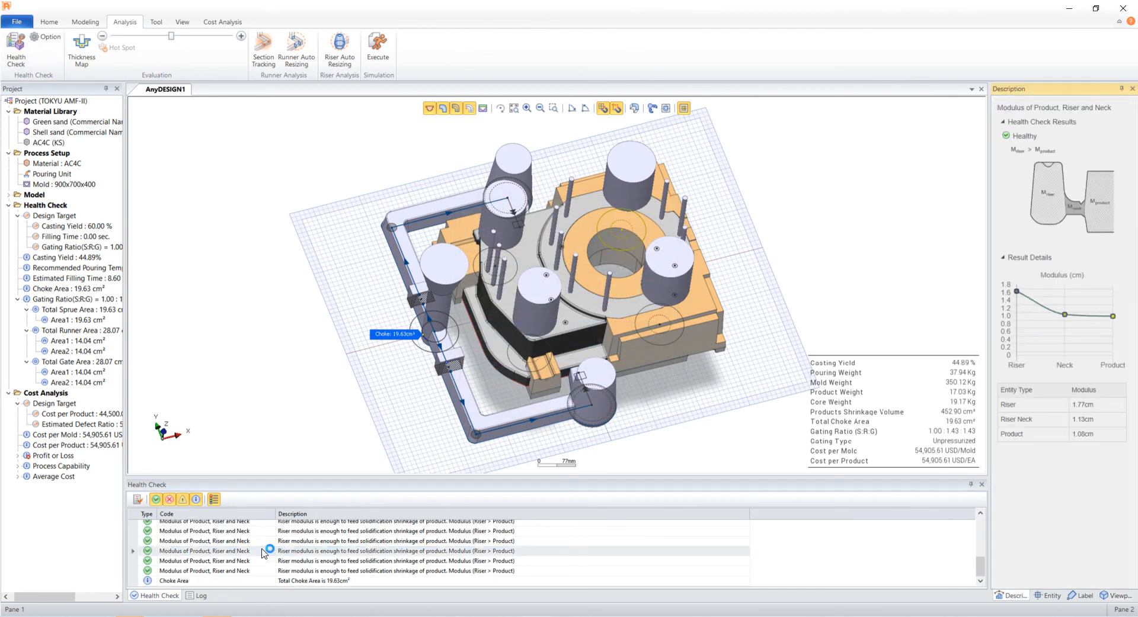
scroll(264, 554, up, 3)
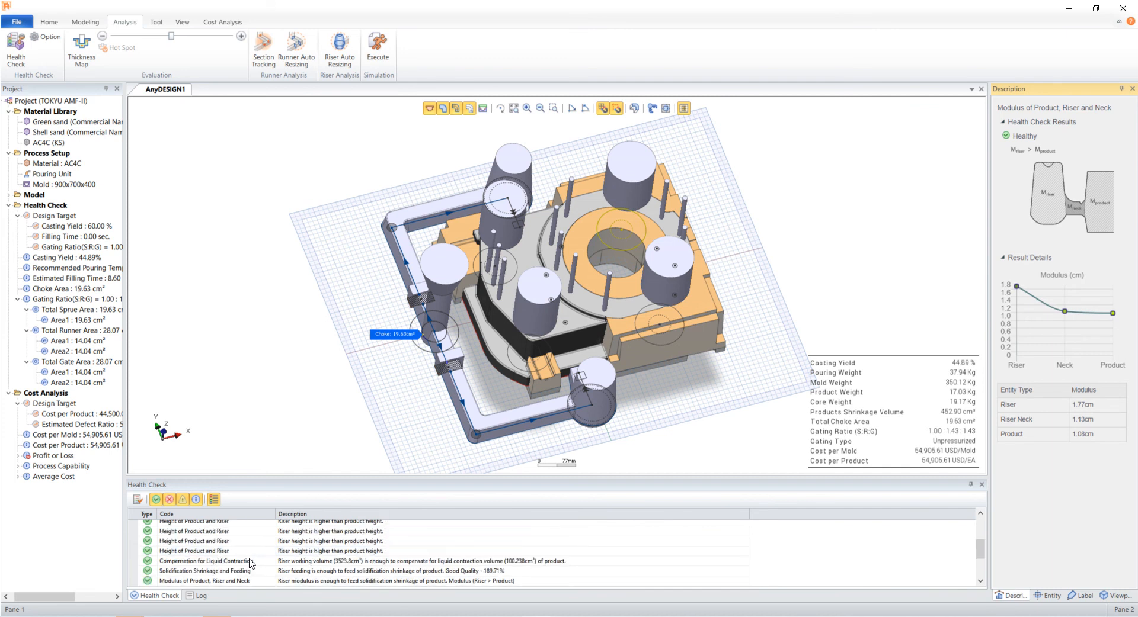
click(252, 561)
click(248, 571)
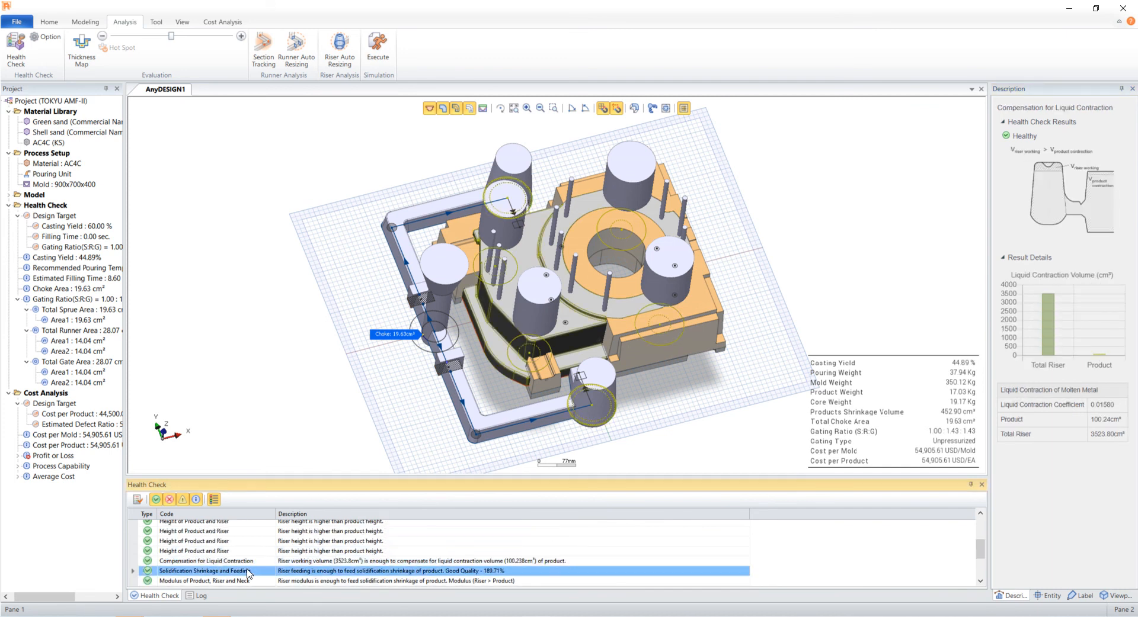
drag(1022, 584, 847, 541)
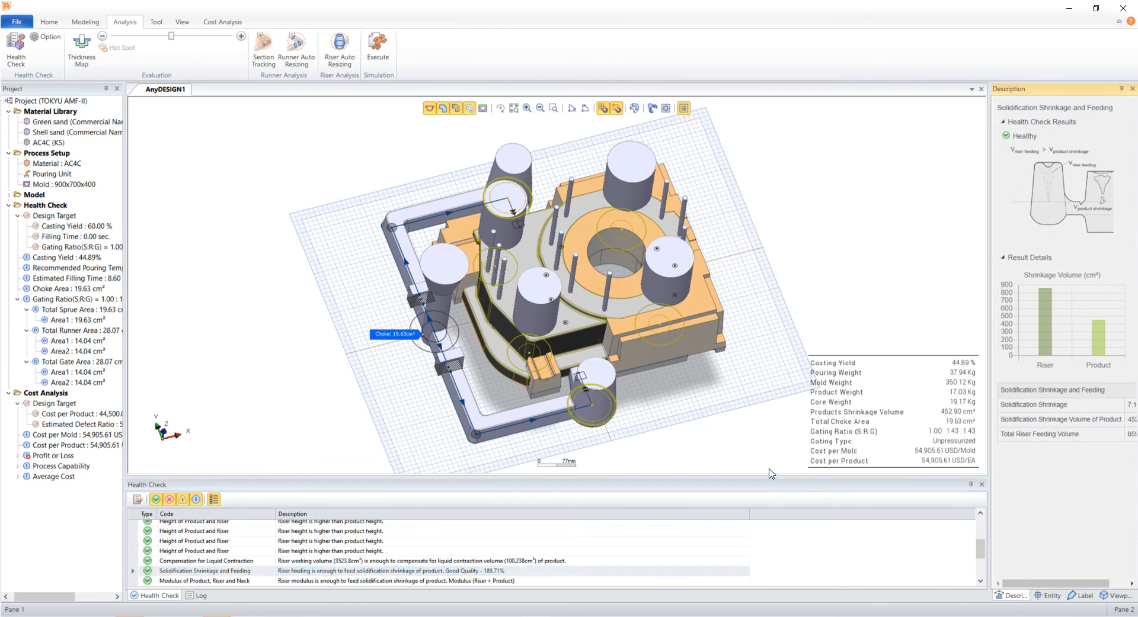
Auto-resize the runners to a 1 : 1.1 : 1.2 gating ratio with a 6-second filling time and apply iteration 12
click(297, 51)
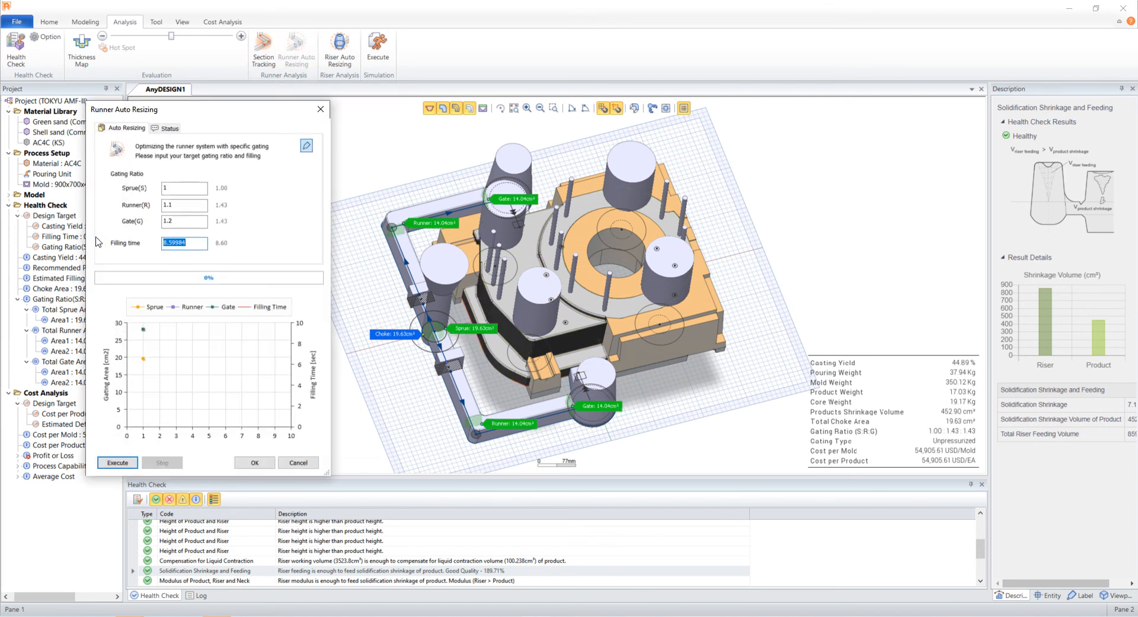
click(118, 462)
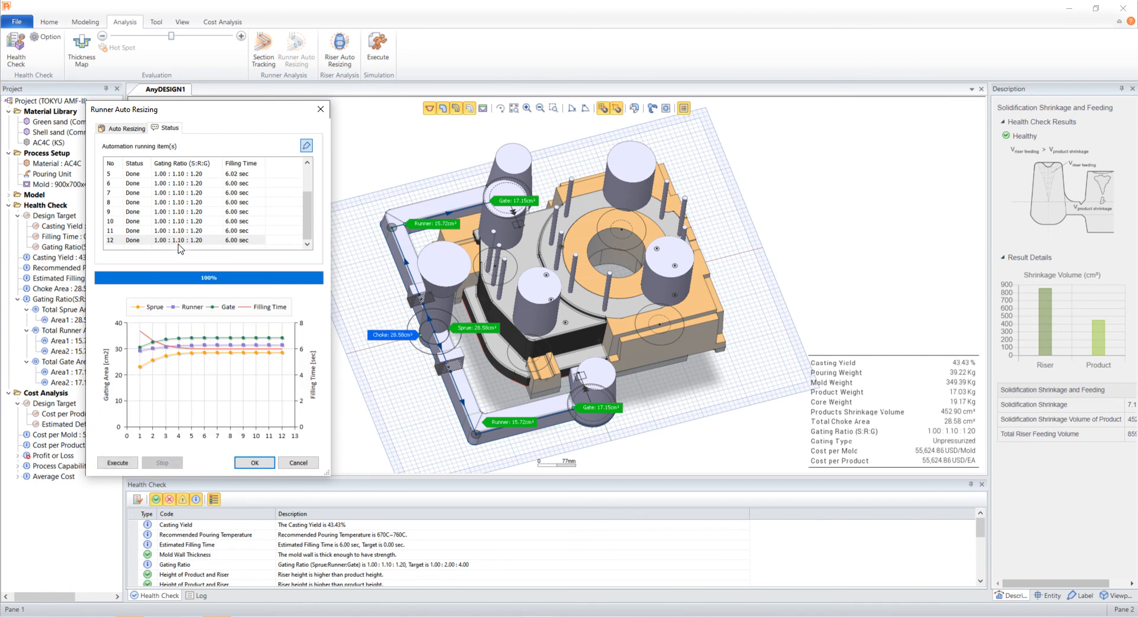
click(181, 241)
click(255, 462)
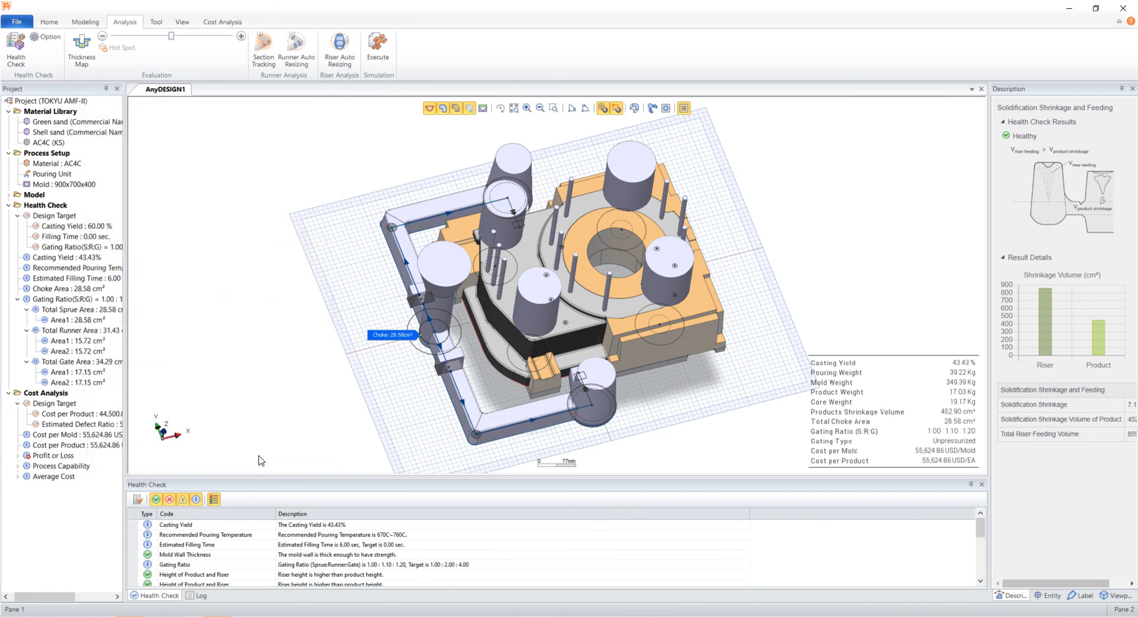
Auto-resize the risers with feeding ratio 1.40, modulus ratio 1.20 and 40 total steps, and apply the step 40 result
click(340, 62)
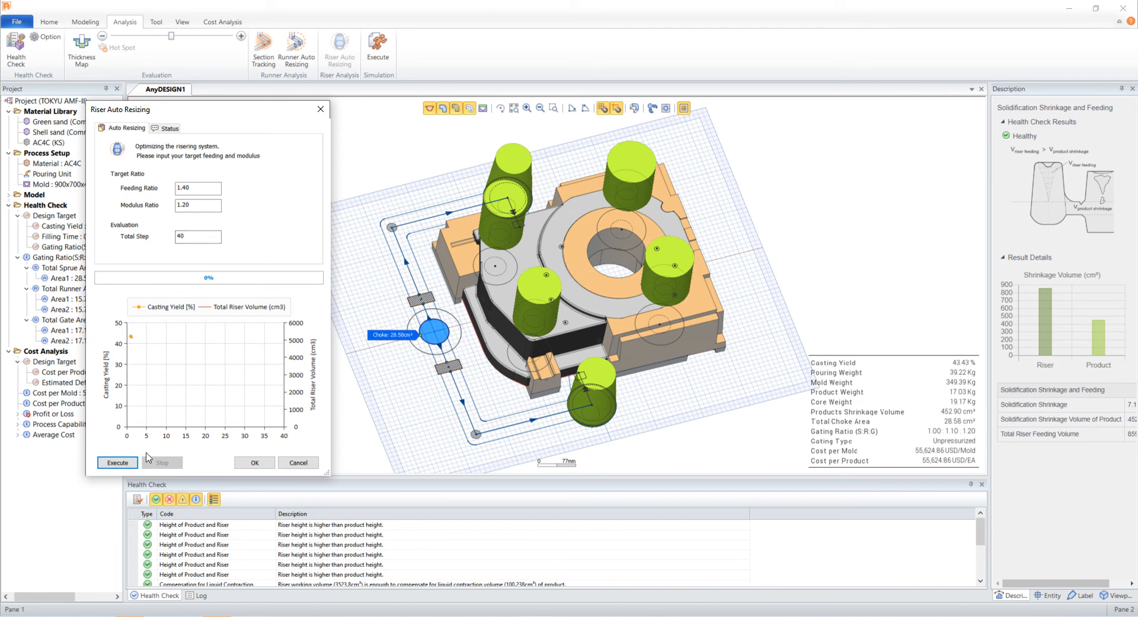
click(131, 464)
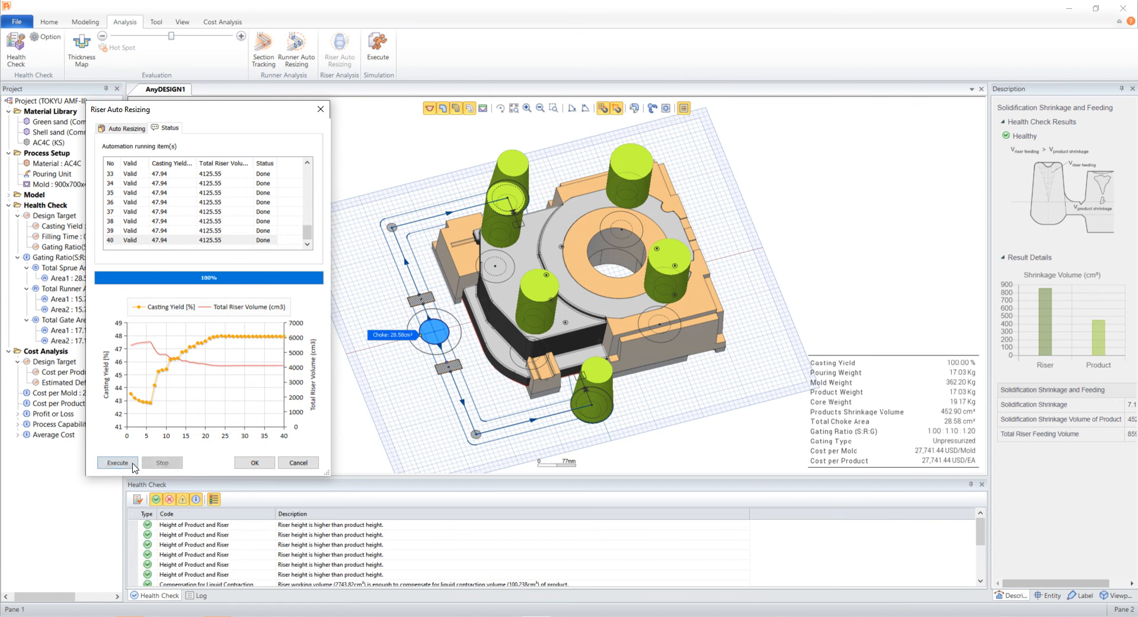
click(204, 242)
click(263, 461)
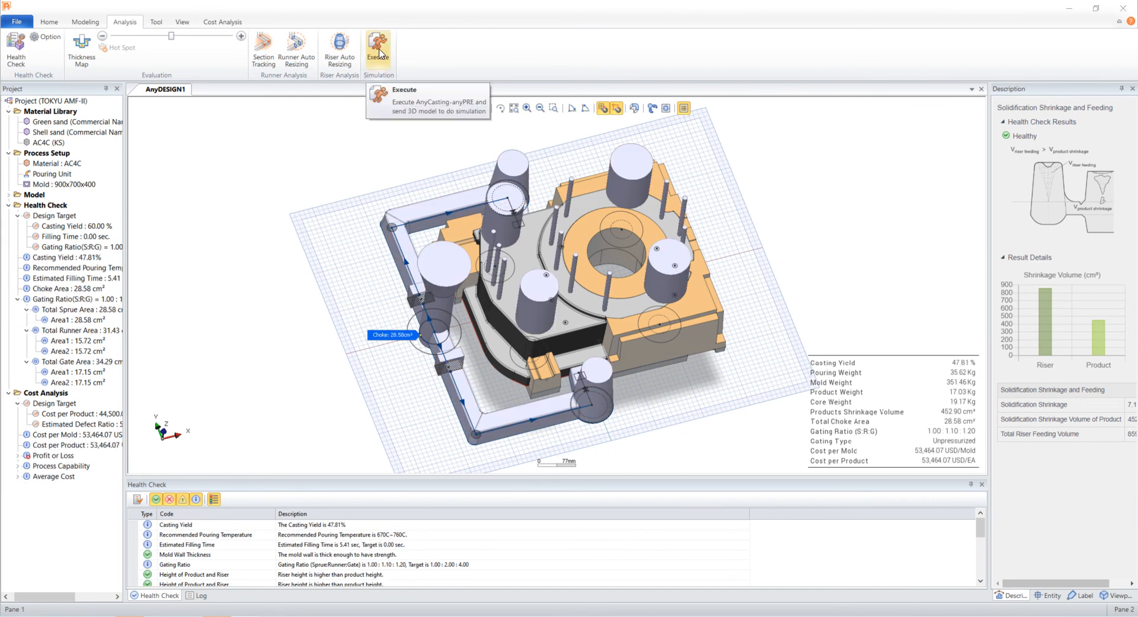
Send the 3D casting model to anyPRE for simulation and inspect the imported entities from an upright 3D view
click(379, 53)
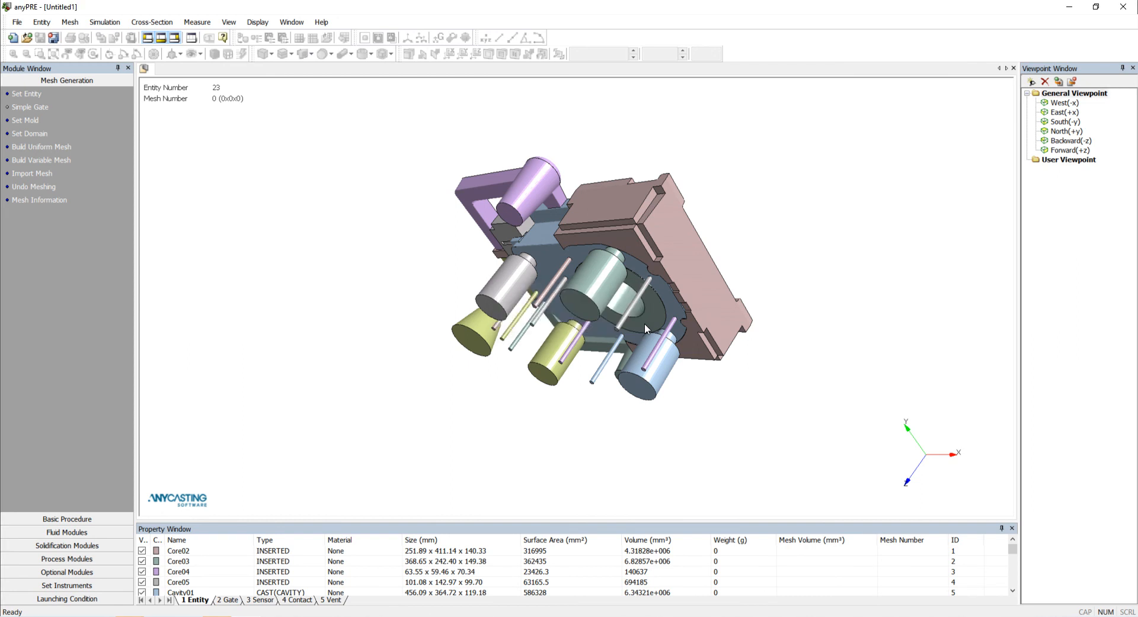
middle_drag(645, 326, 644, 212)
middle_drag(582, 435, 582, 437)
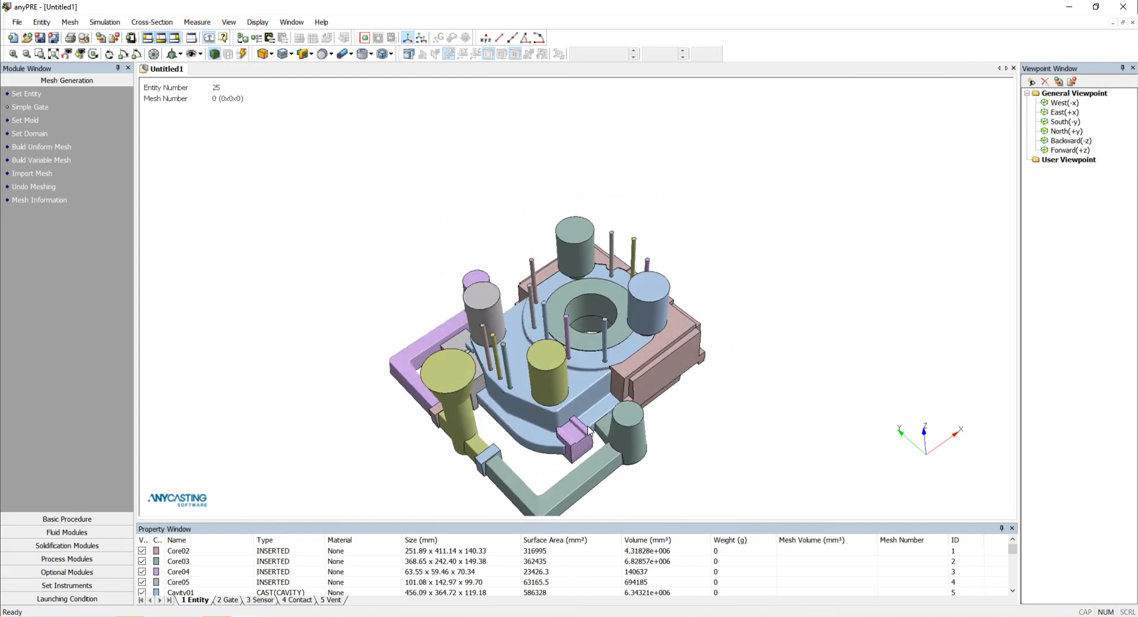
middle_drag(541, 374, 595, 273)
scroll(584, 314, up, 1)
middle_drag(602, 312, 622, 290)
middle_drag(597, 385, 529, 389)
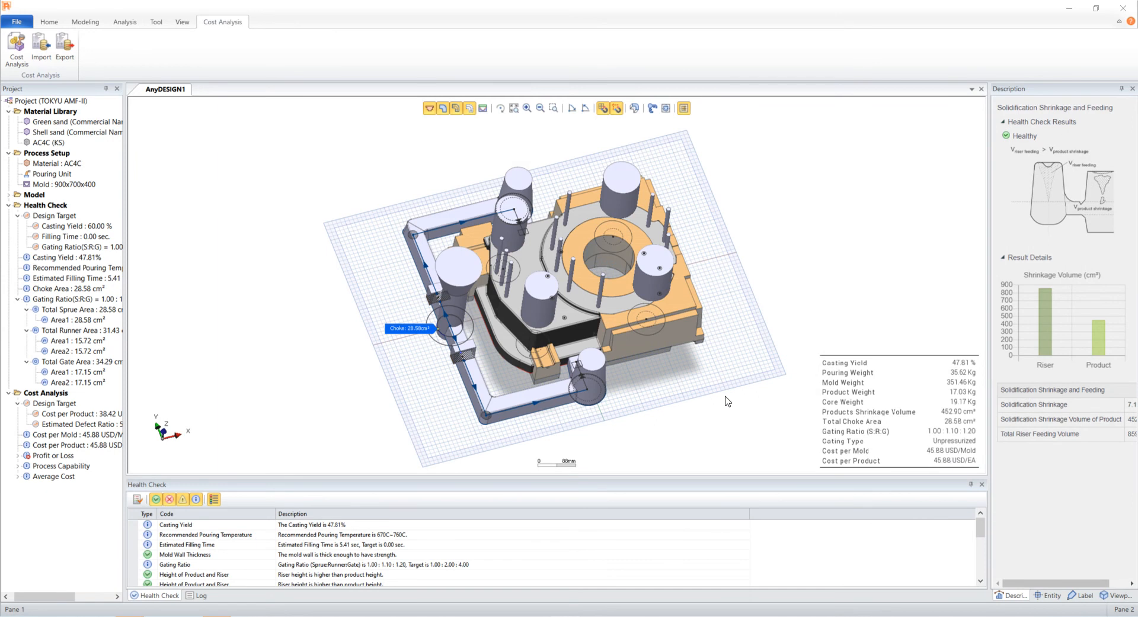
Open the cost analysis in AnyDESIGN and review its currency settings, design target and process capability
click(12, 52)
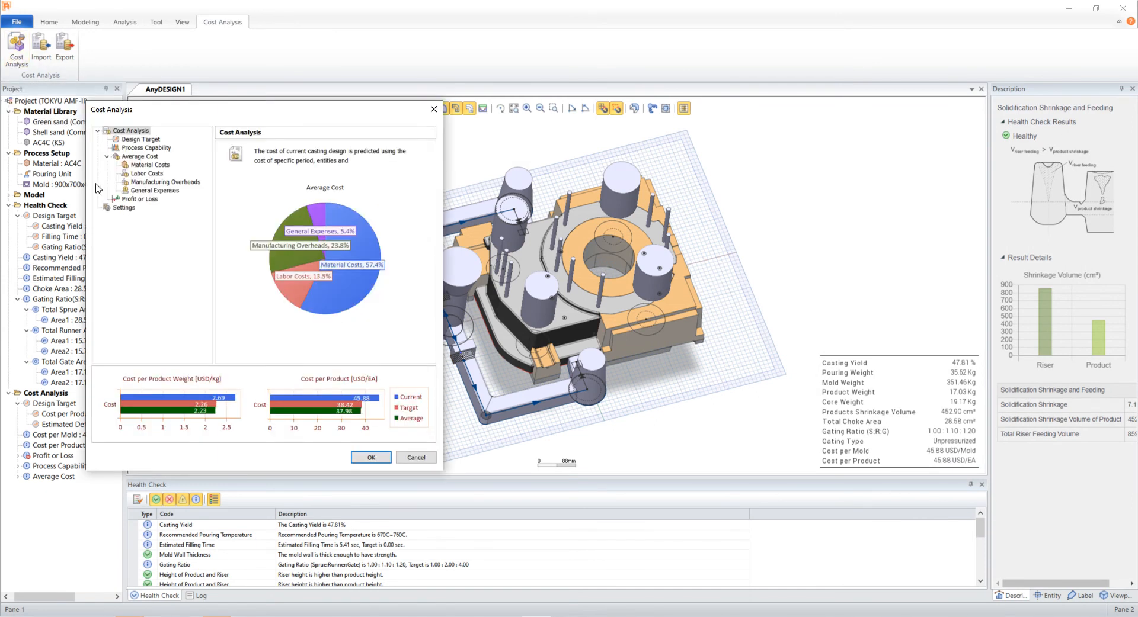
click(119, 207)
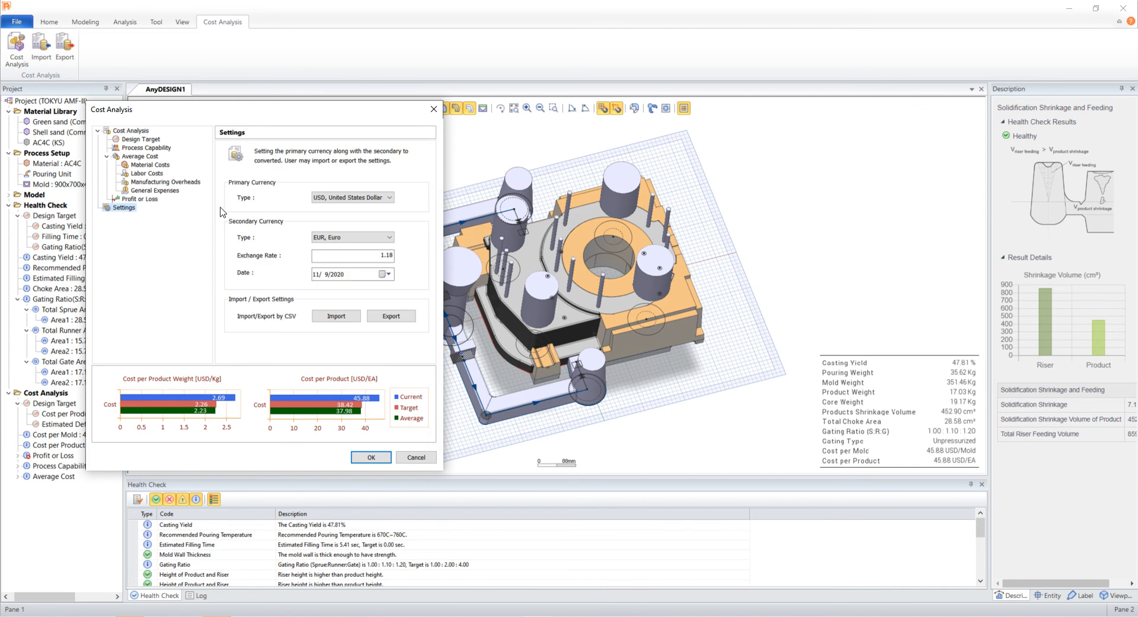
click(326, 276)
click(145, 140)
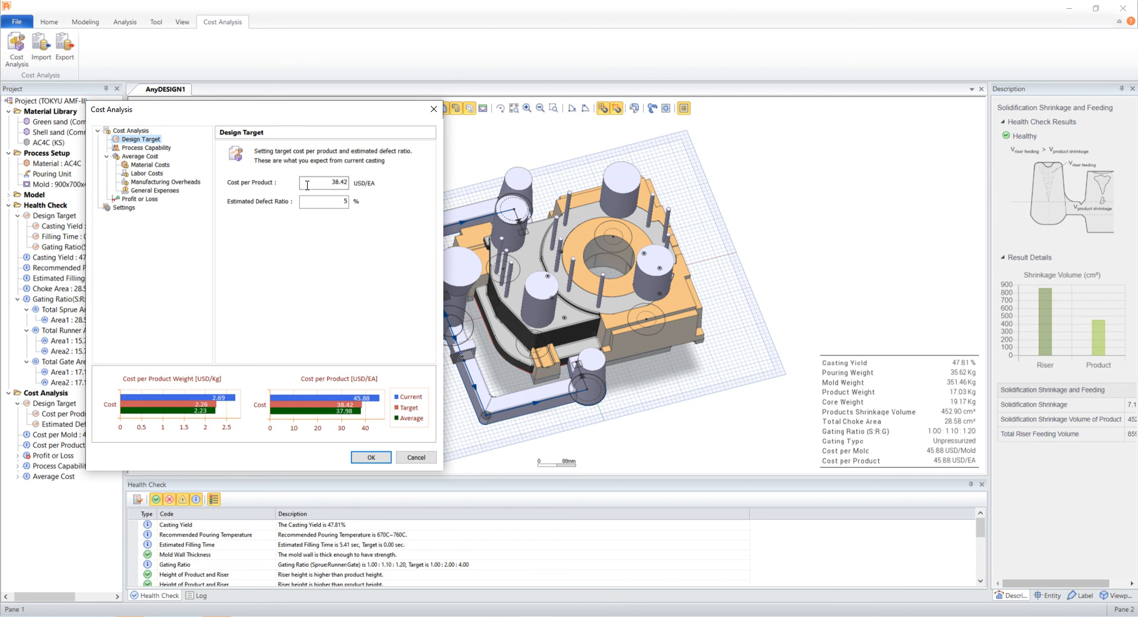
click(153, 148)
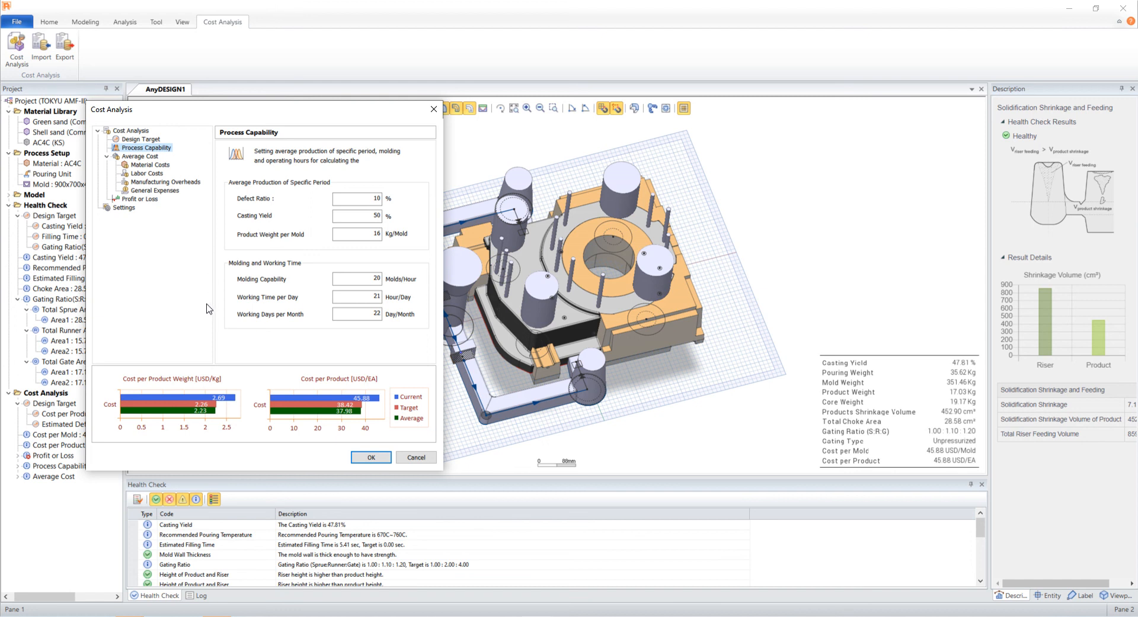
Review the average cost, its material, labor, manufacturing overhead and general expense breakdowns, and the profit or loss
click(147, 157)
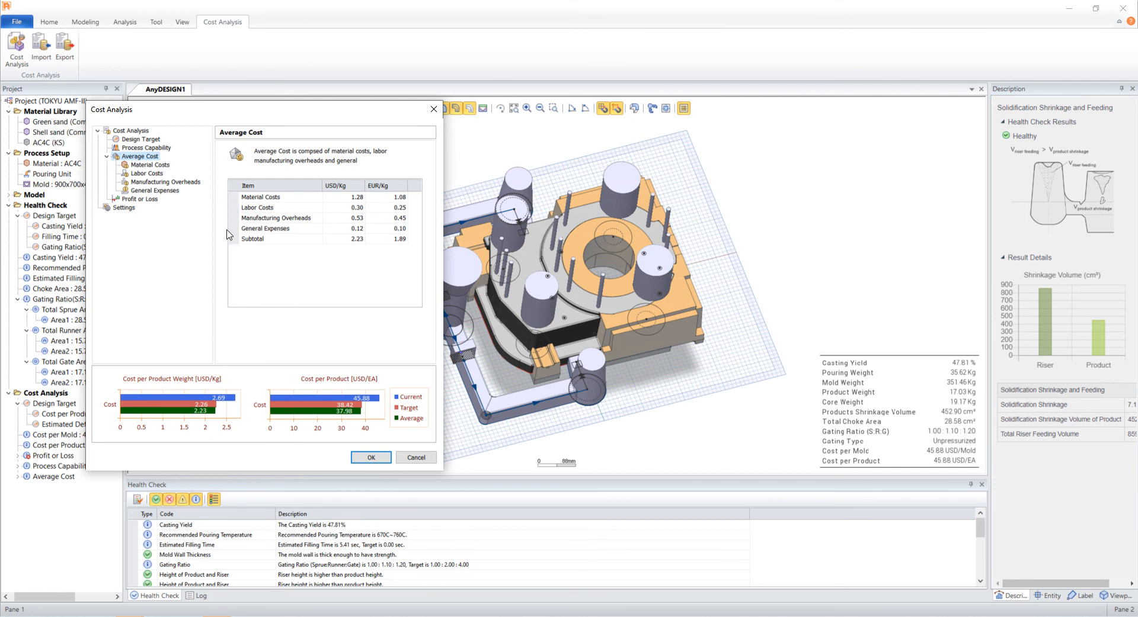
click(166, 166)
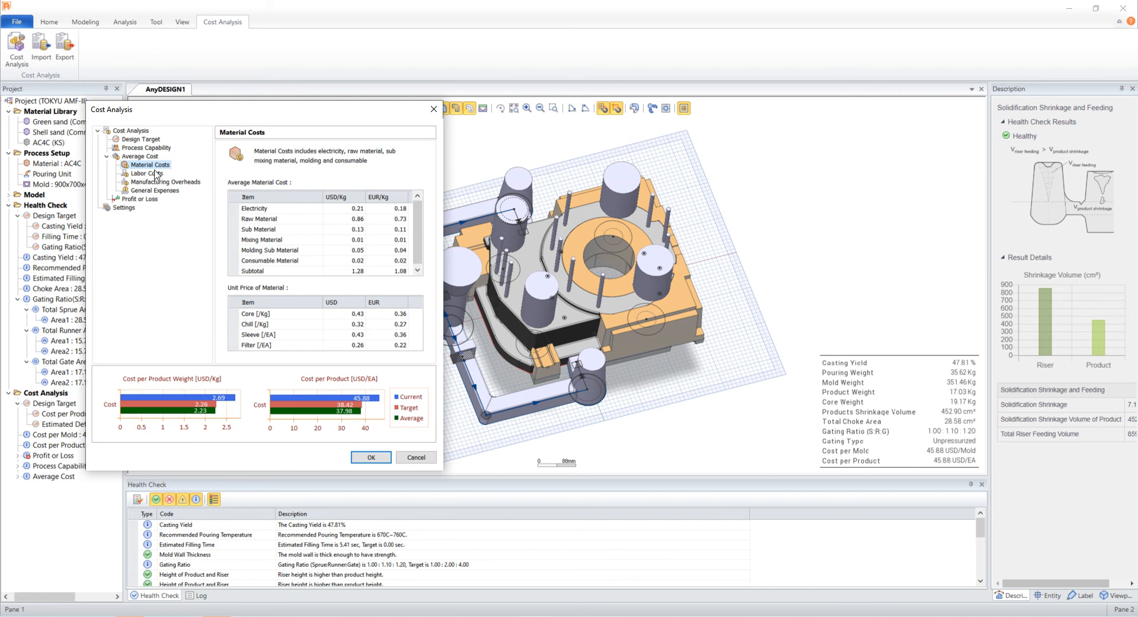
click(156, 174)
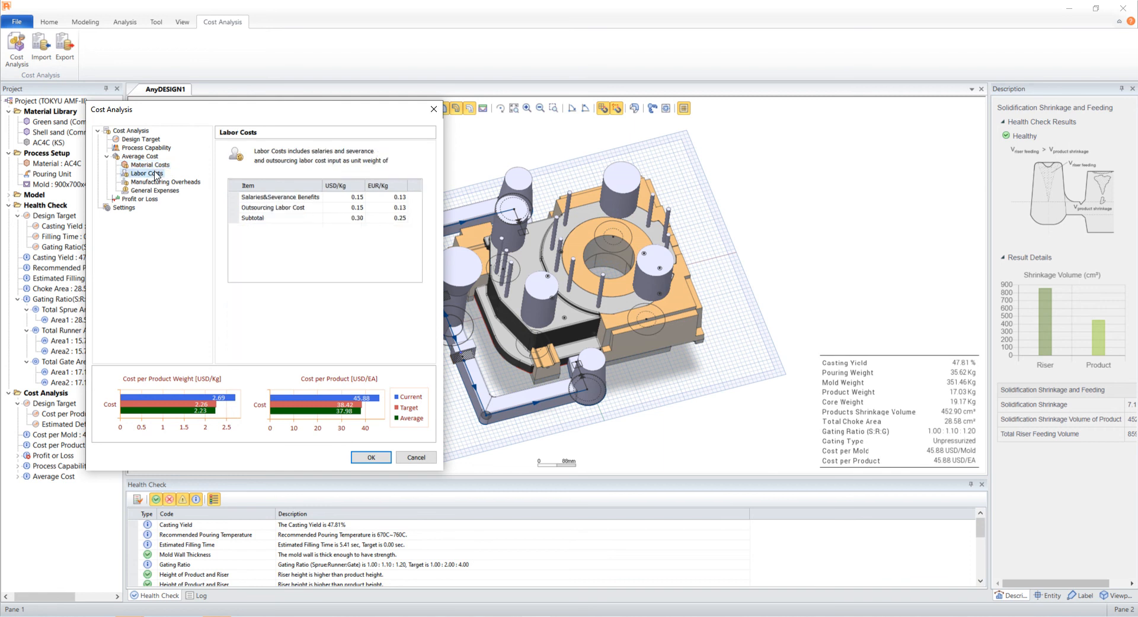
click(155, 183)
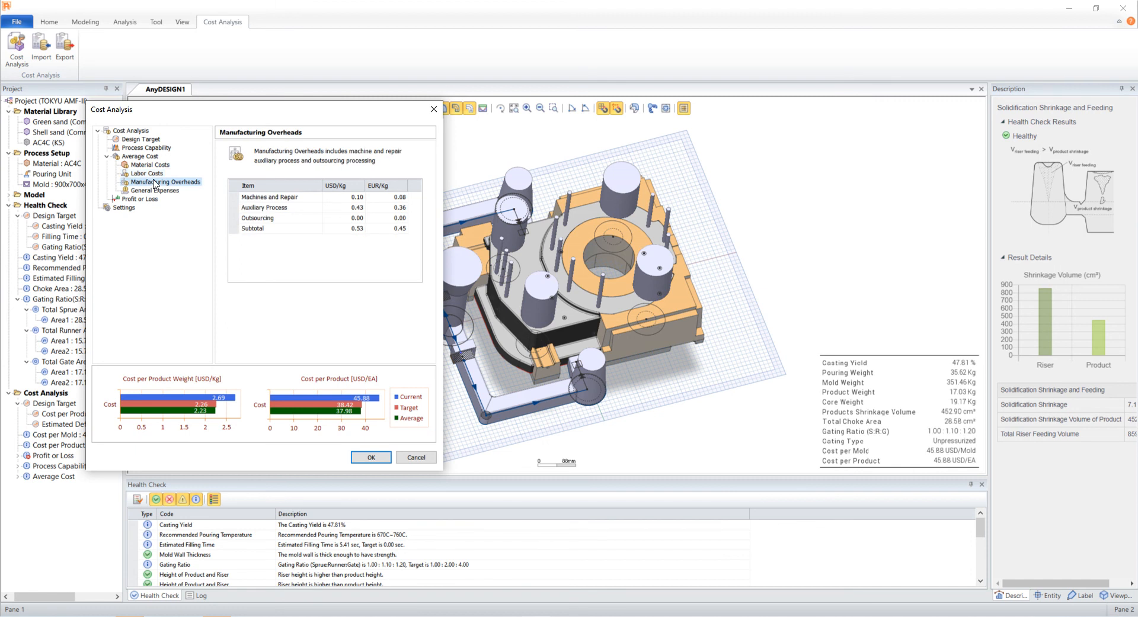
click(155, 191)
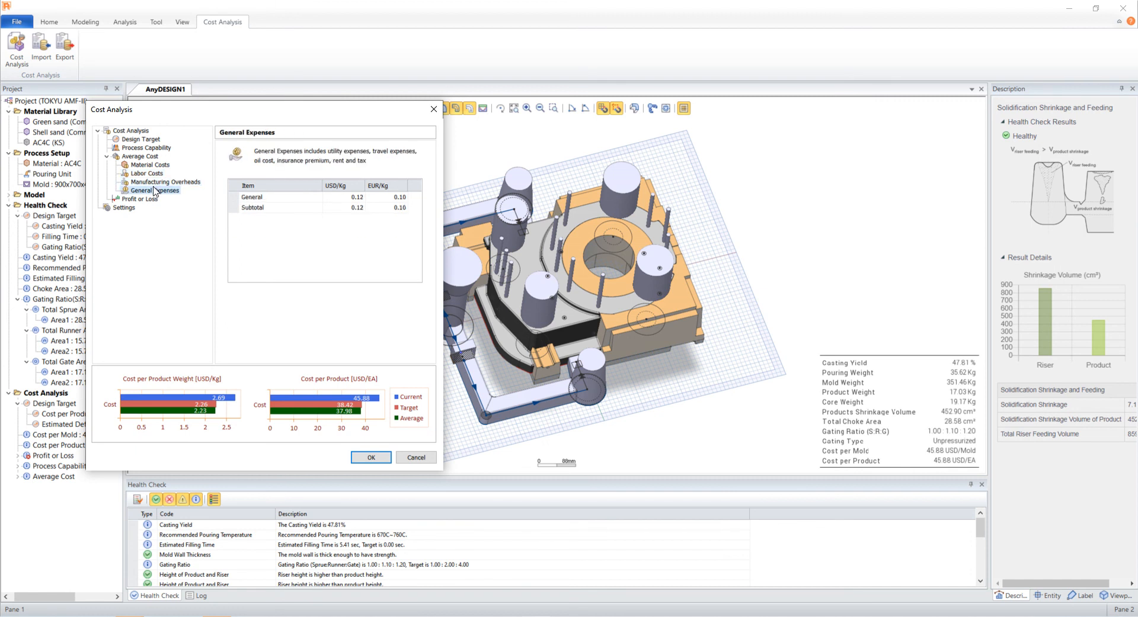
click(152, 200)
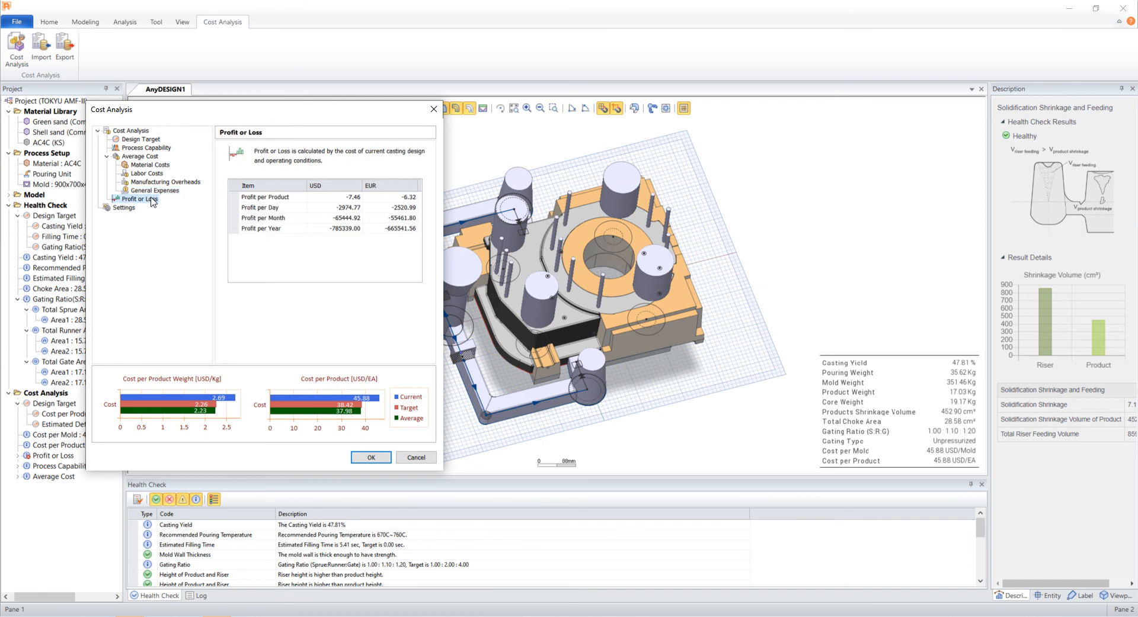